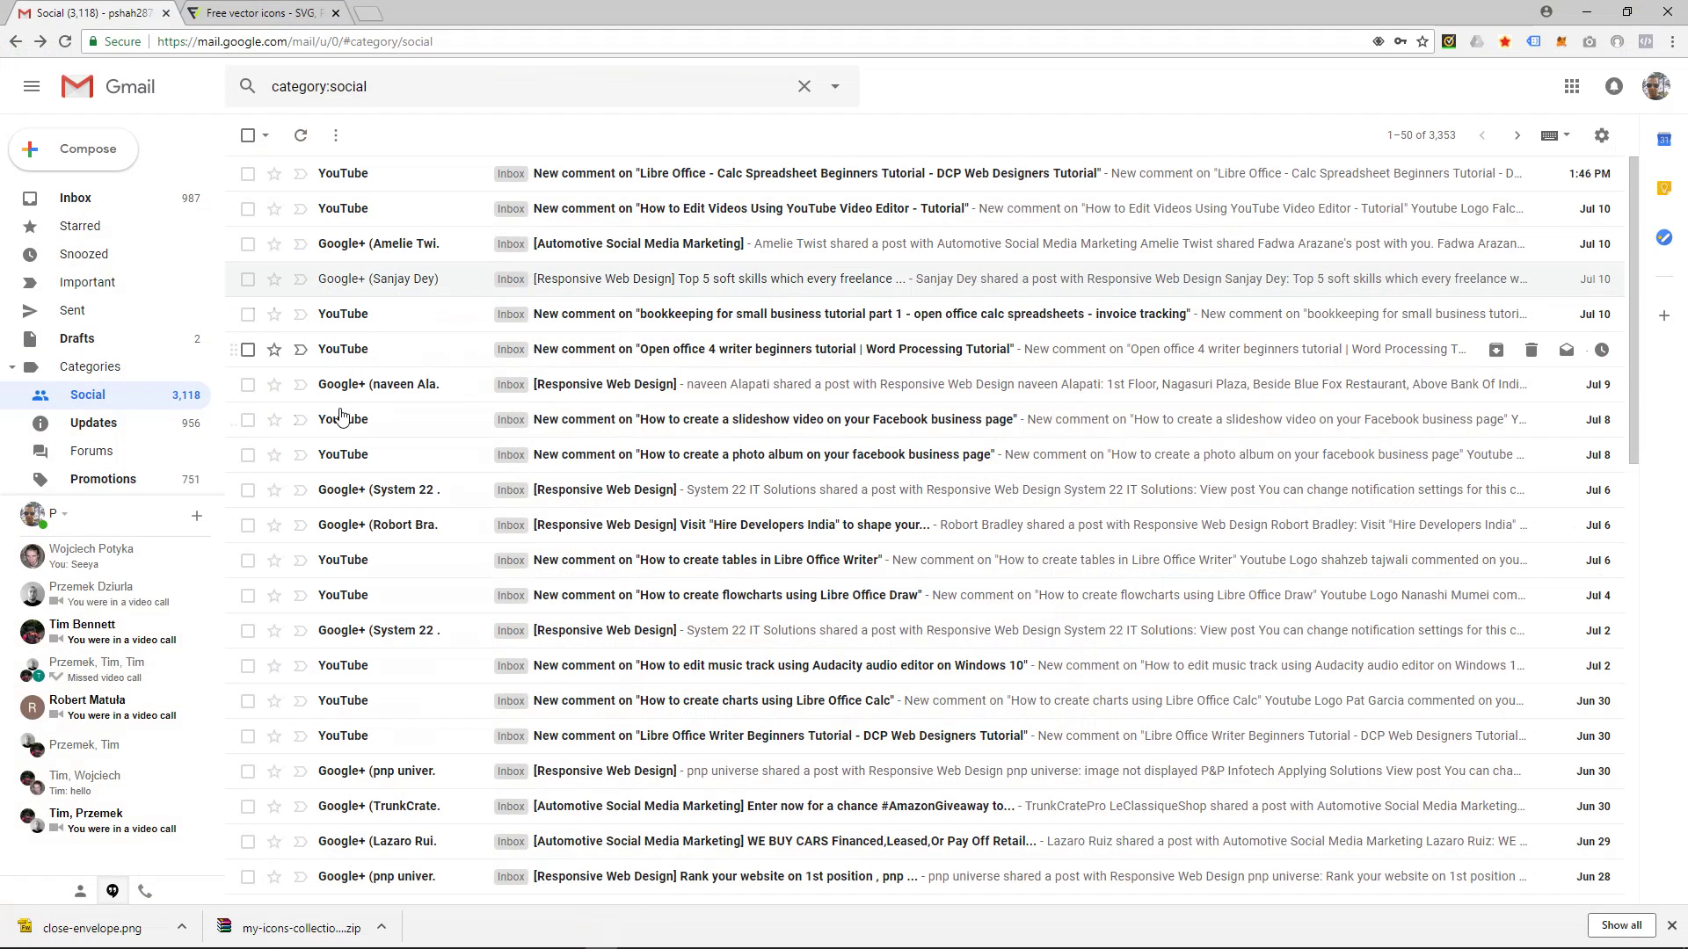
Open Gmail's quick settings gear menu from the Social inbox.
click(1602, 135)
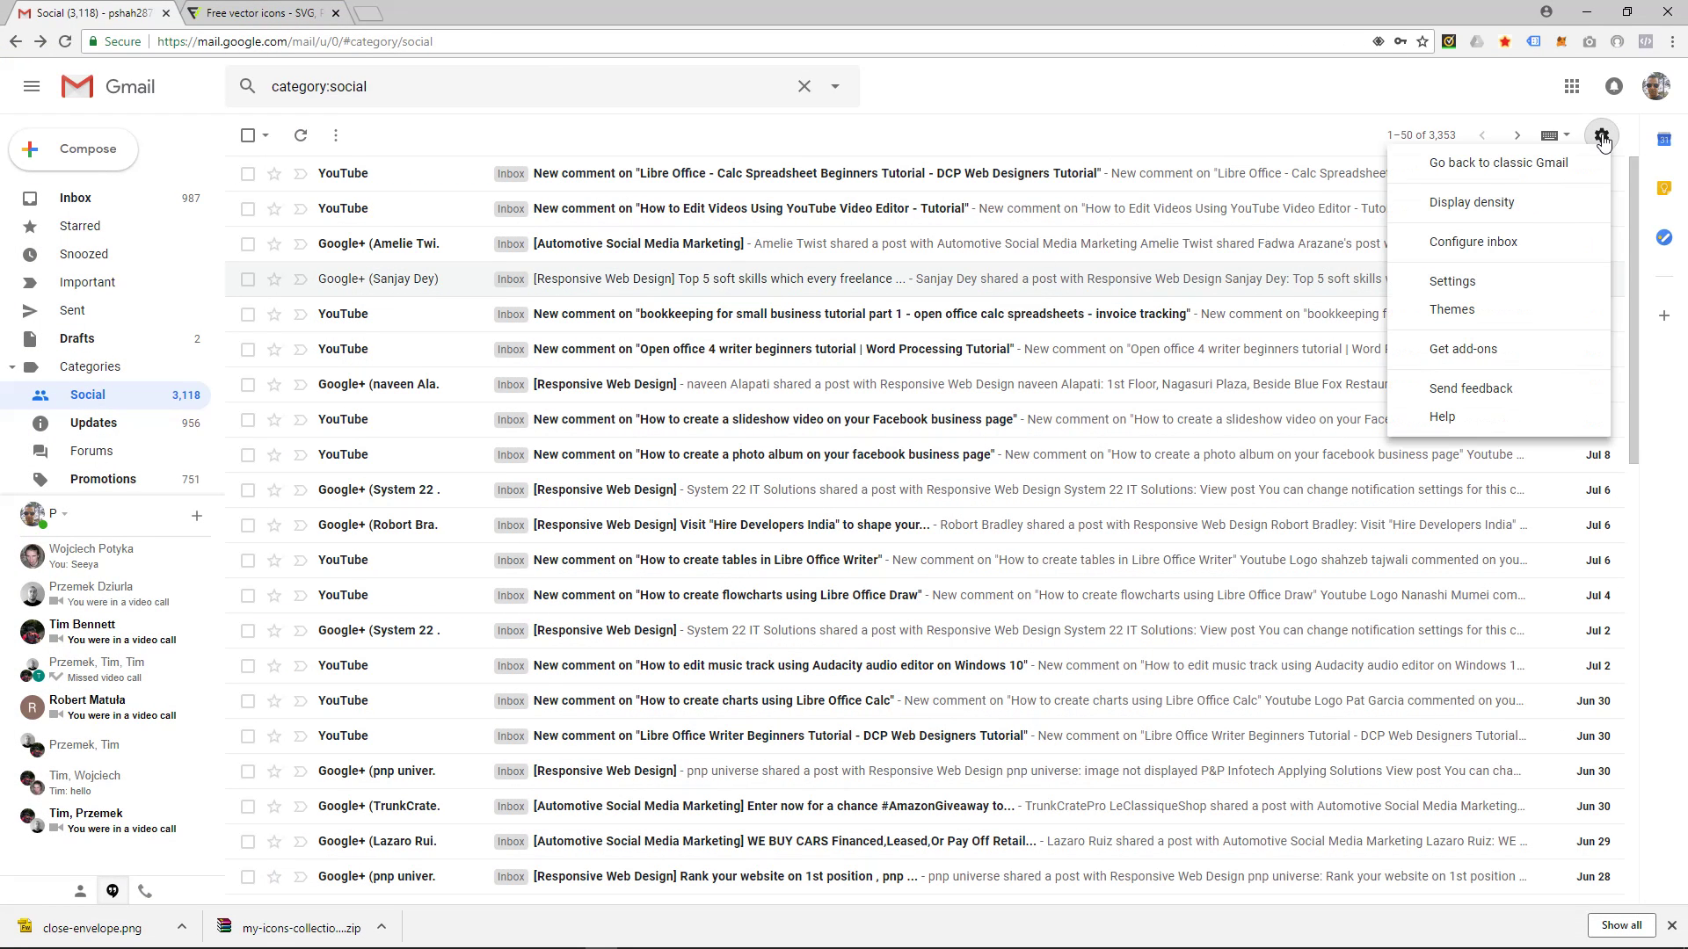
Open the full General settings and switch Signature from No signature to a custom signature.
click(1485, 282)
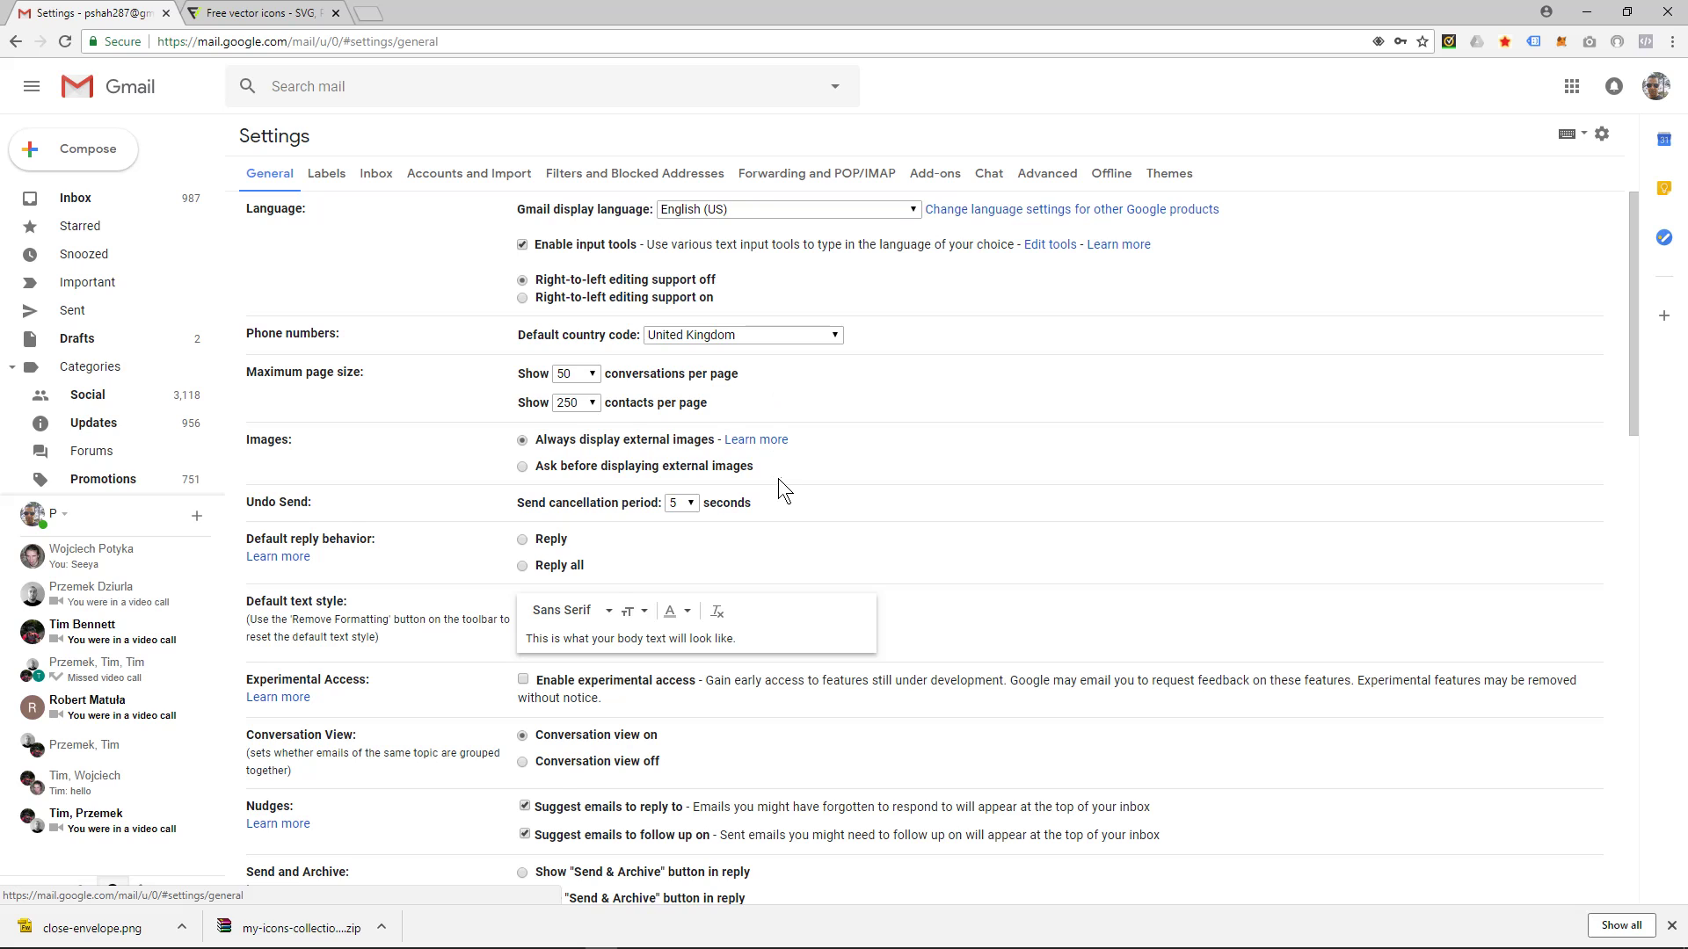
scroll(778, 478, down, 7)
scroll(788, 471, down, 9)
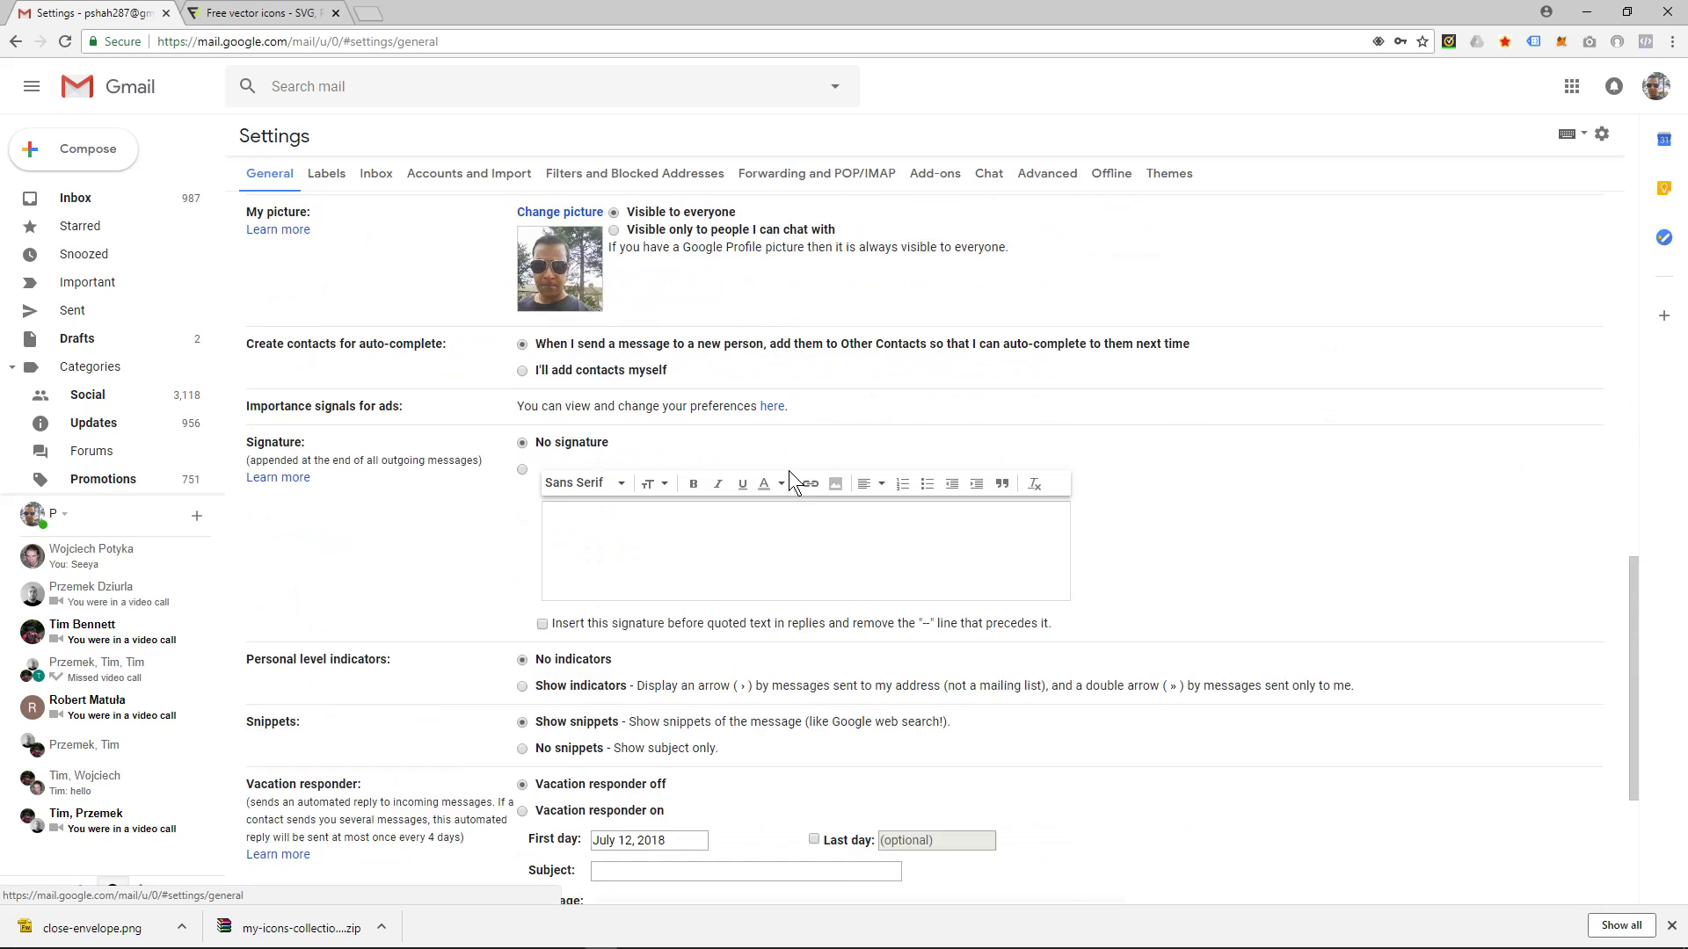
scroll(705, 381, up, 1)
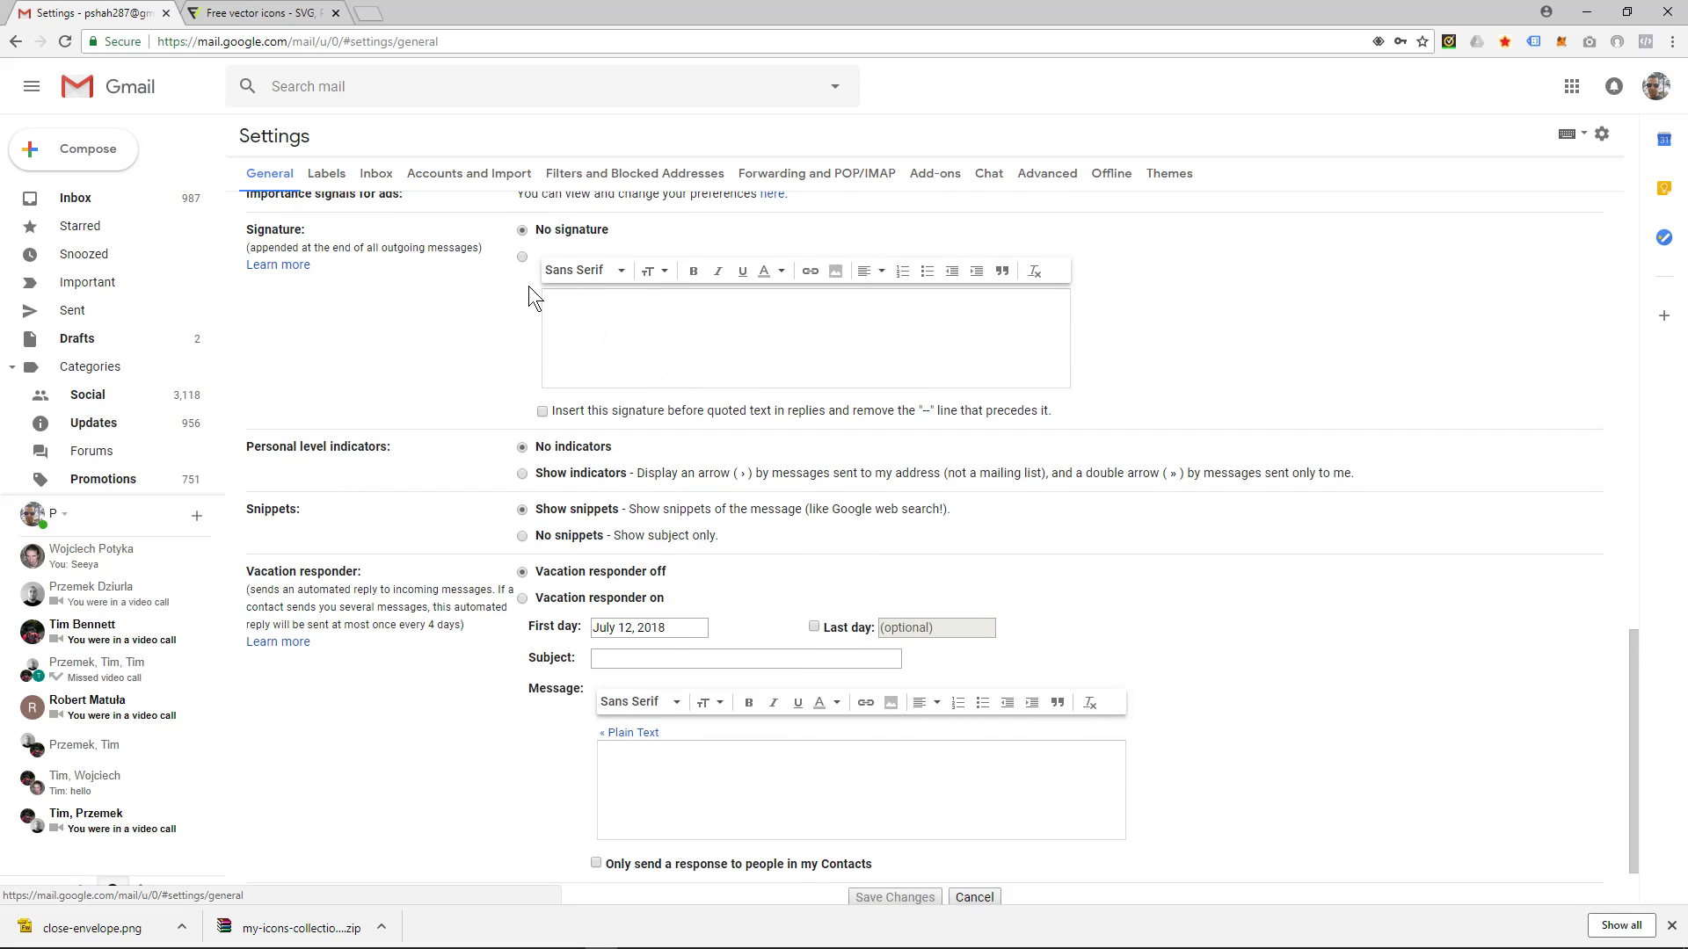
drag(269, 228, 301, 235)
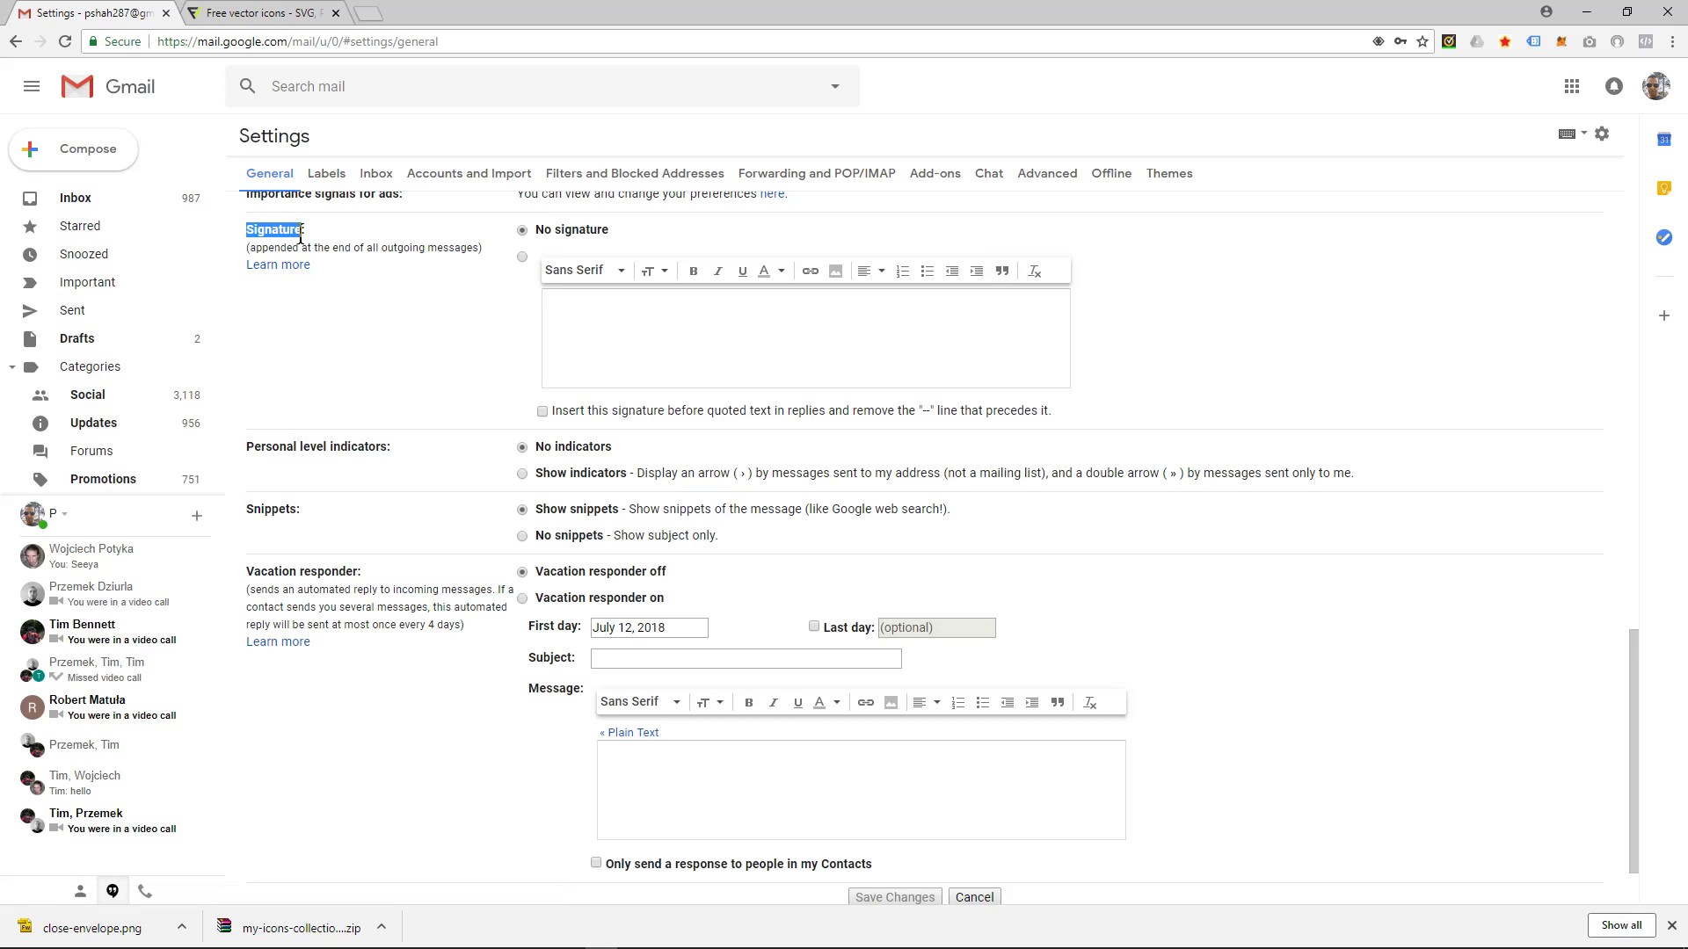
click(523, 256)
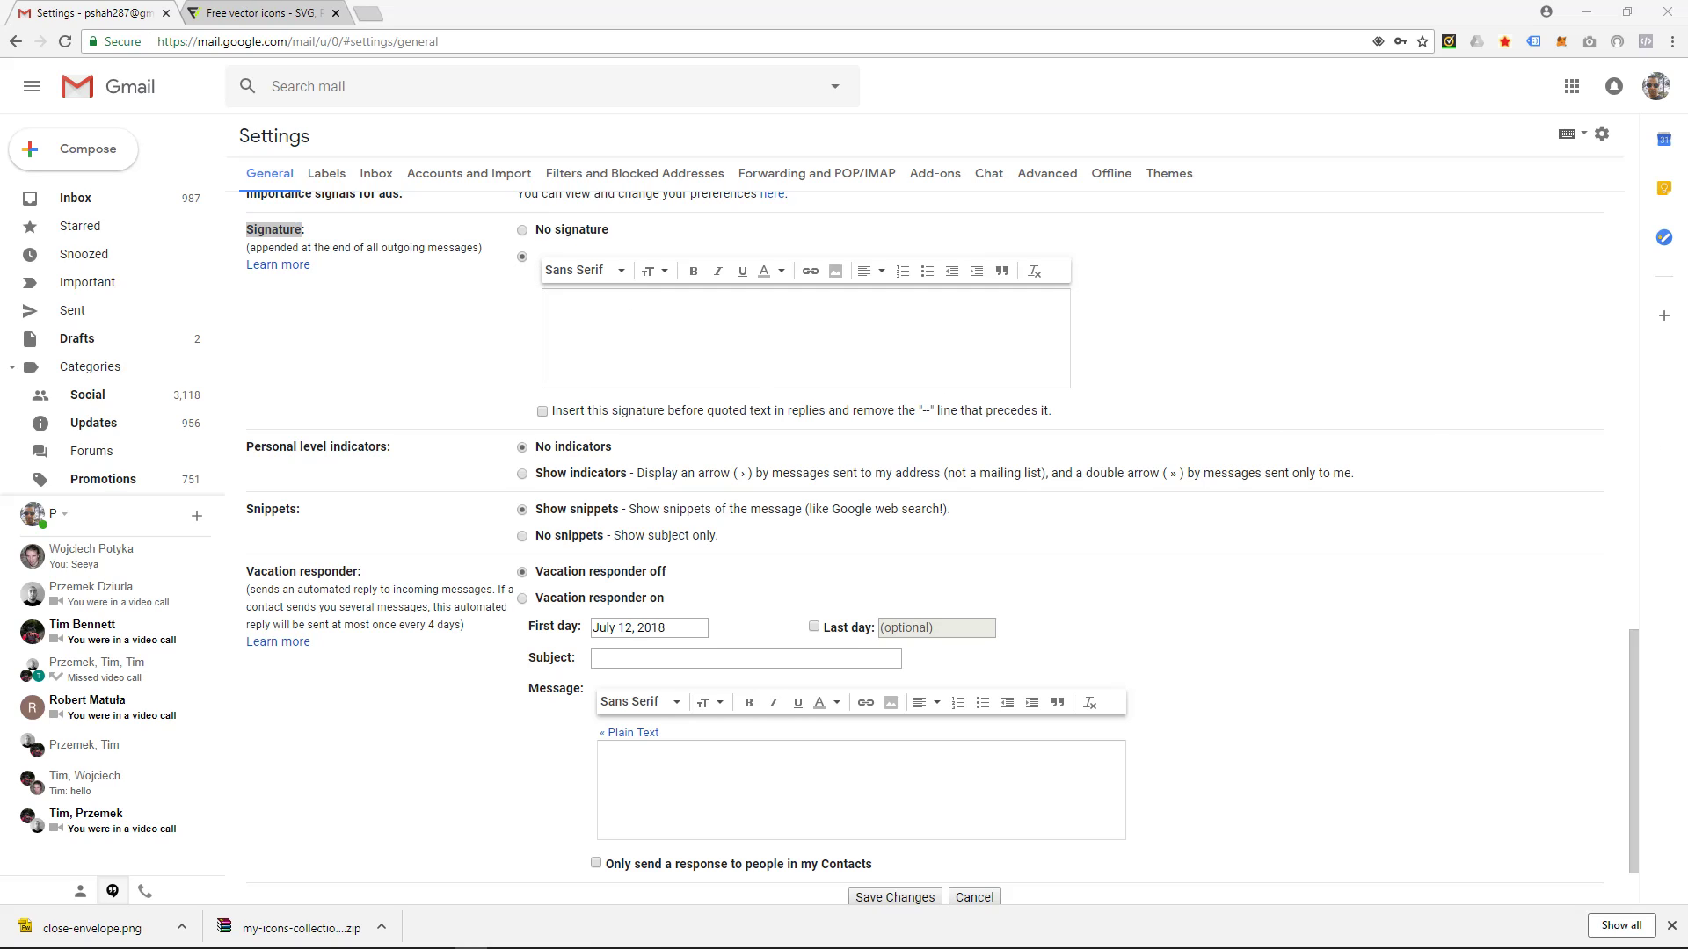
Paste the name, Managing Director title, phone numbers and website, adding a line above the website.
click(855, 313)
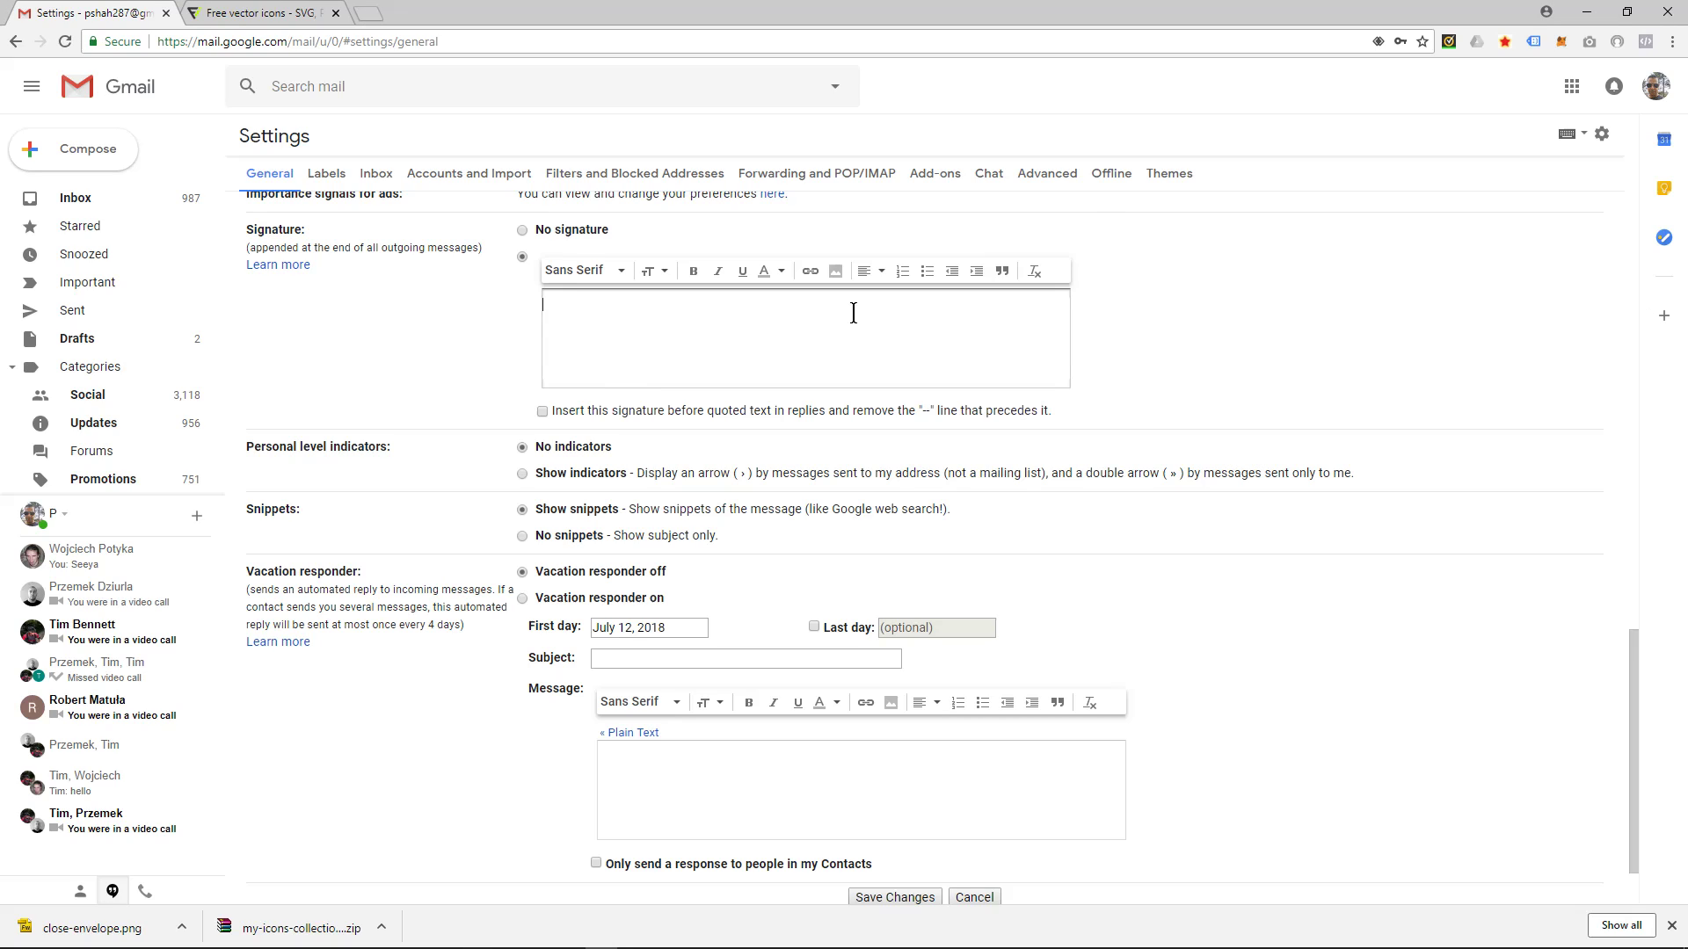
key(ctrl+v)
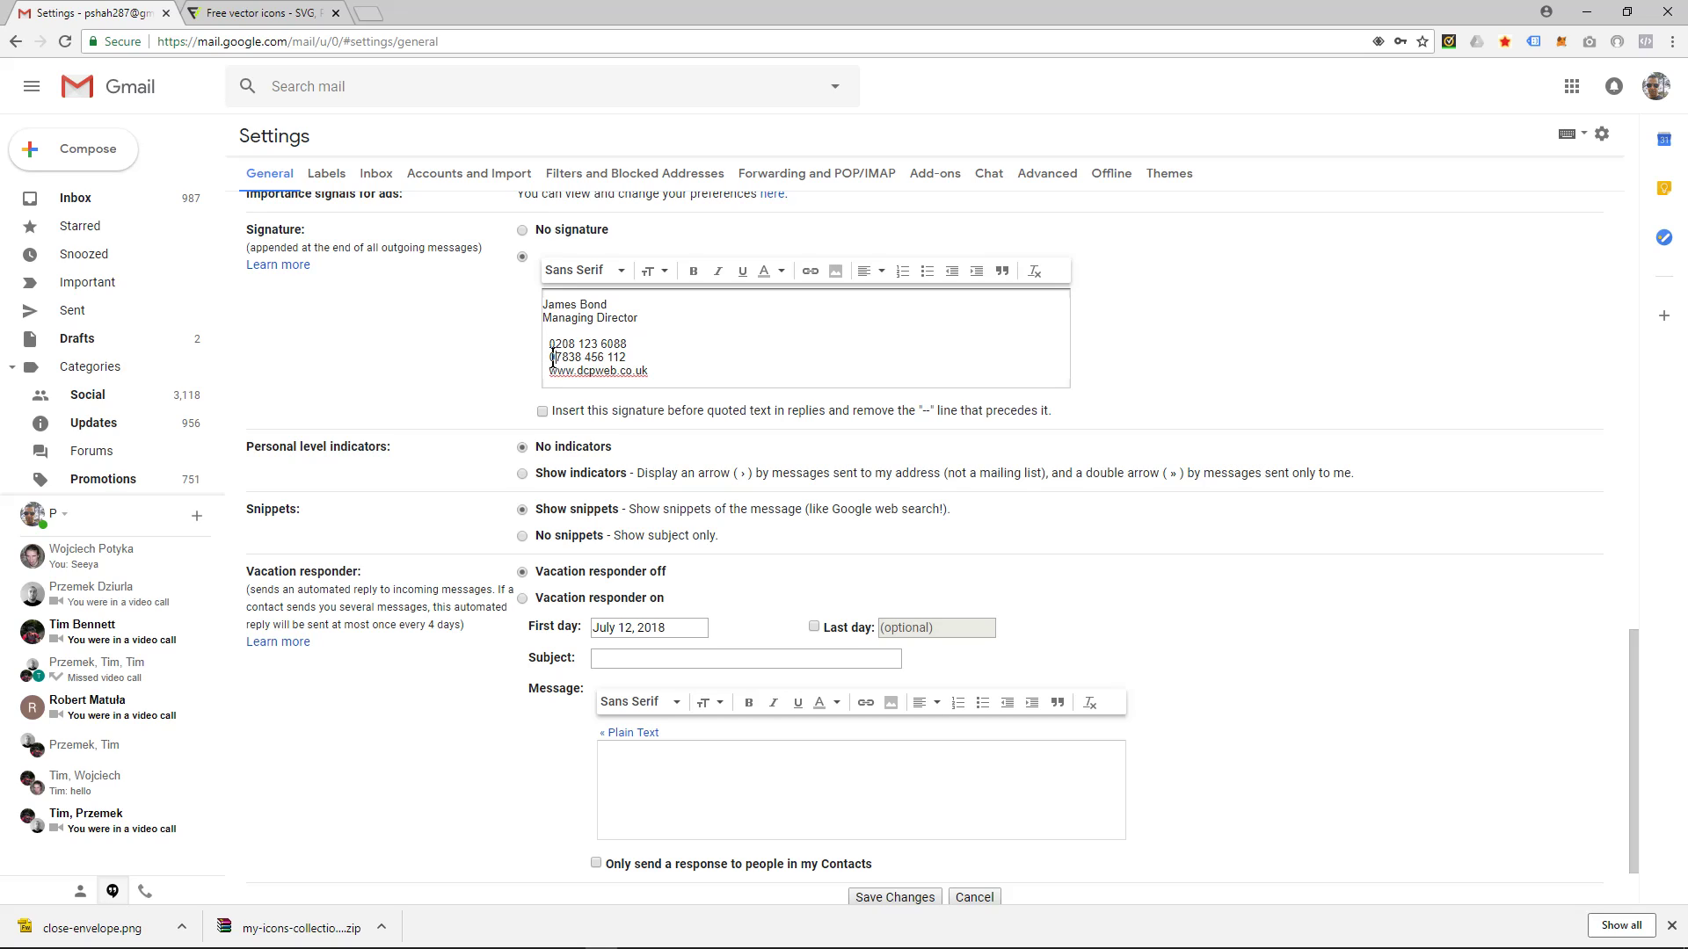
drag(553, 359, 544, 364)
key(Return)
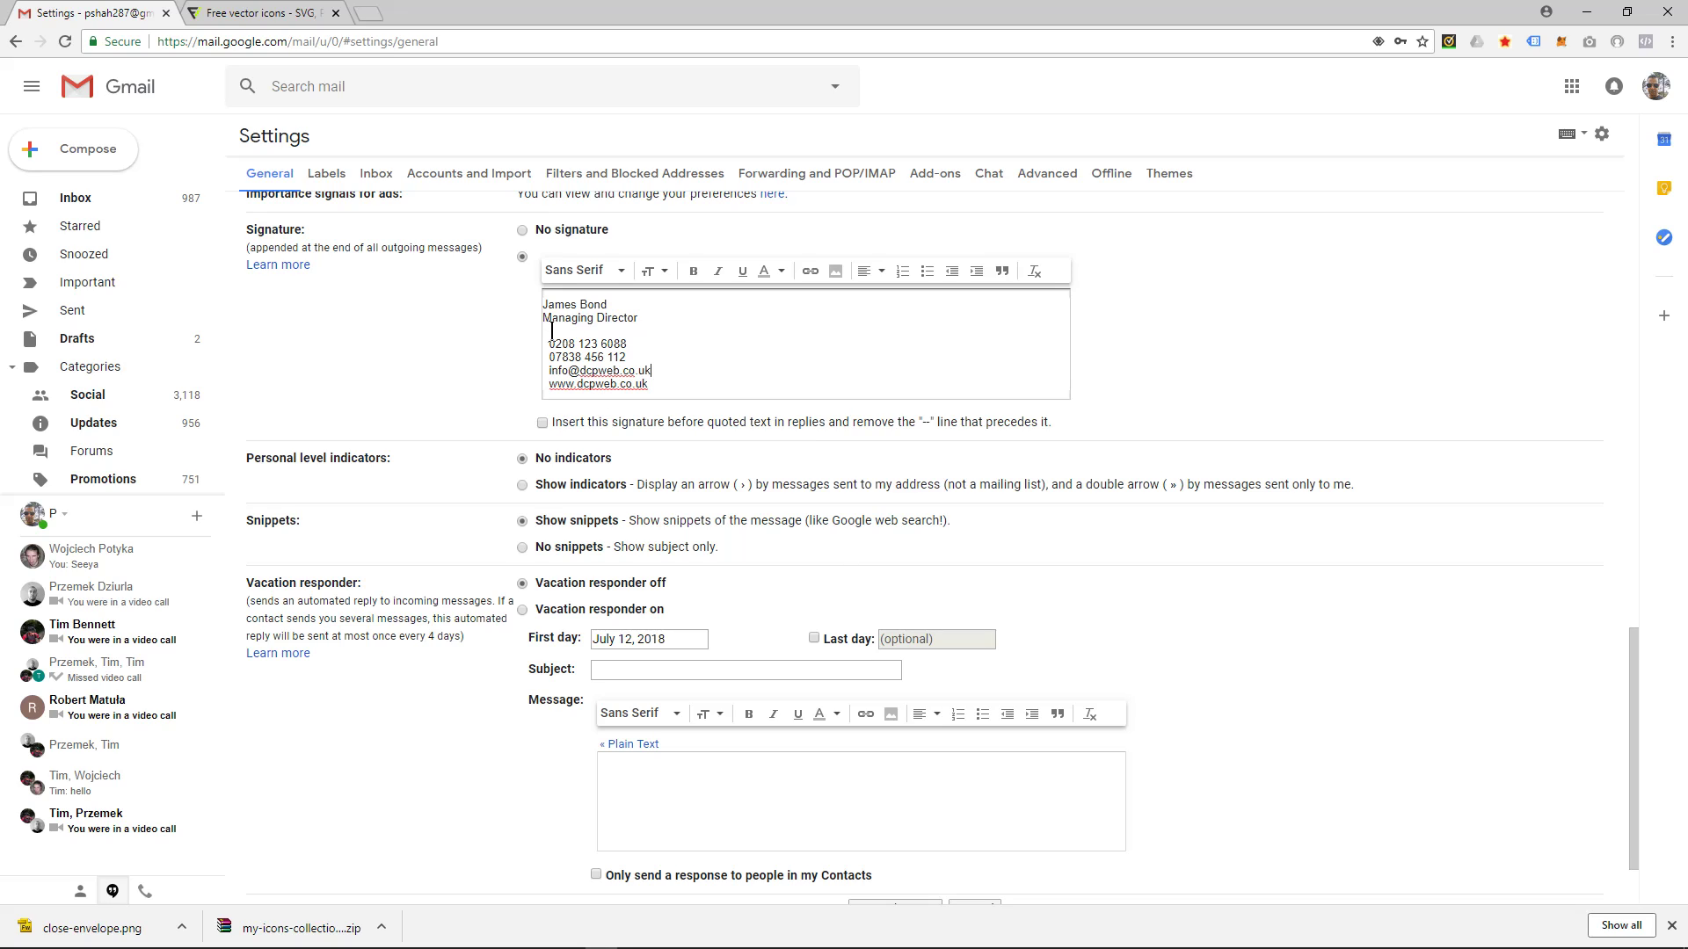
Bold the name on the signature's first line.
drag(618, 304, 514, 307)
click(694, 270)
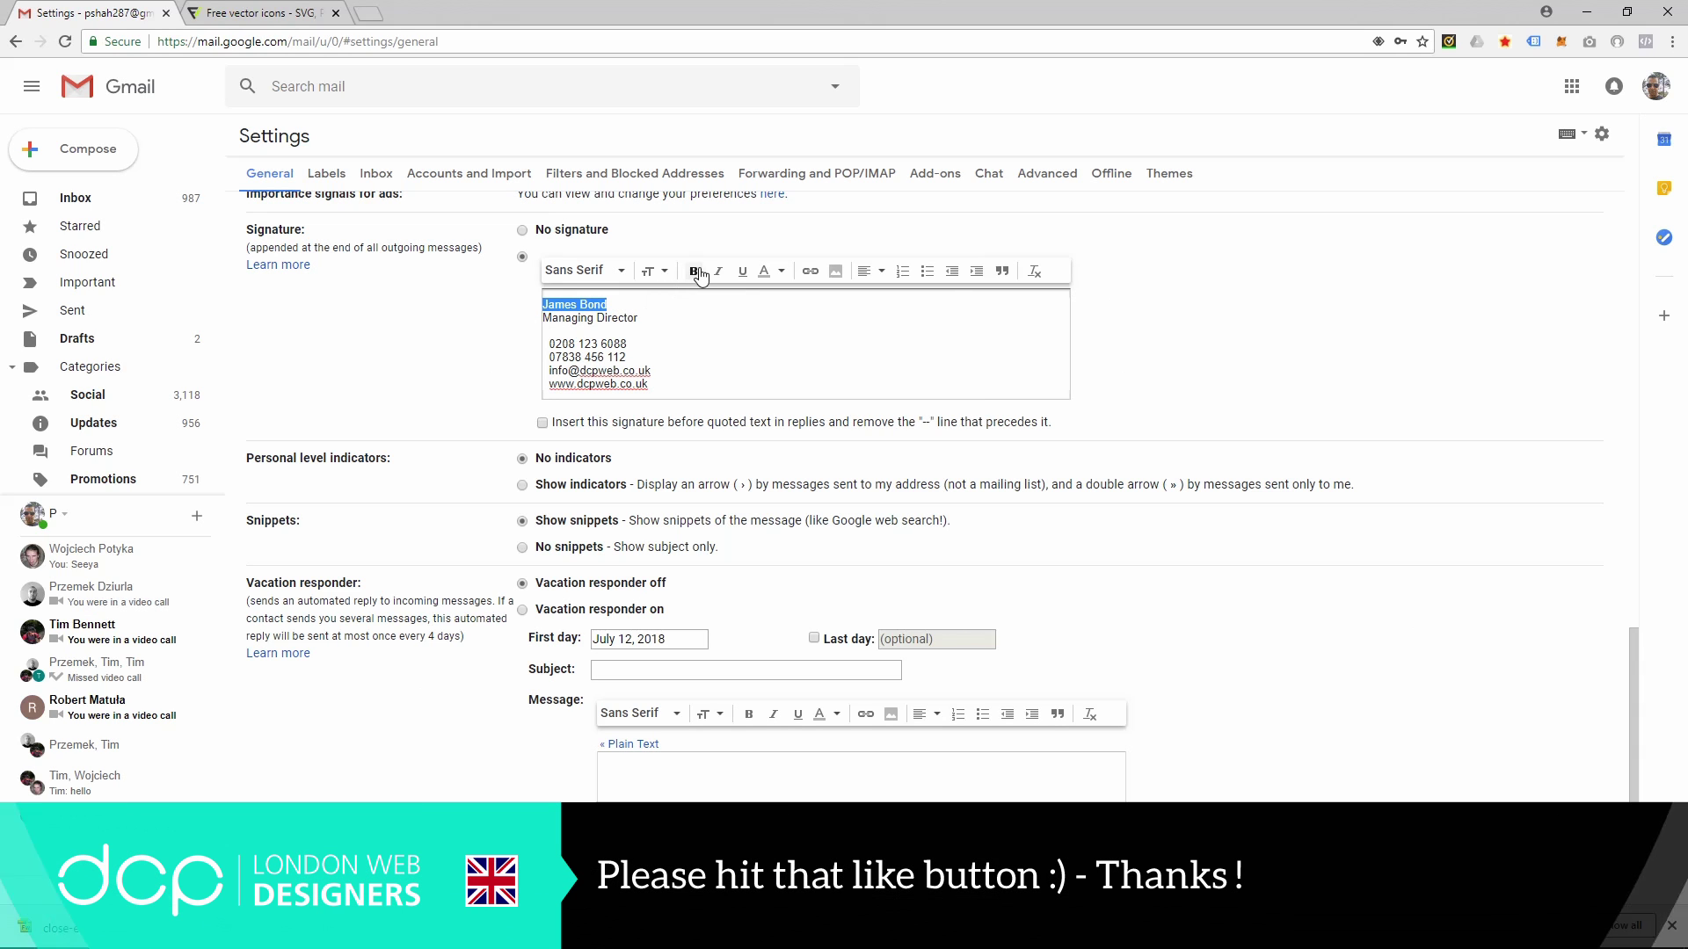
click(614, 333)
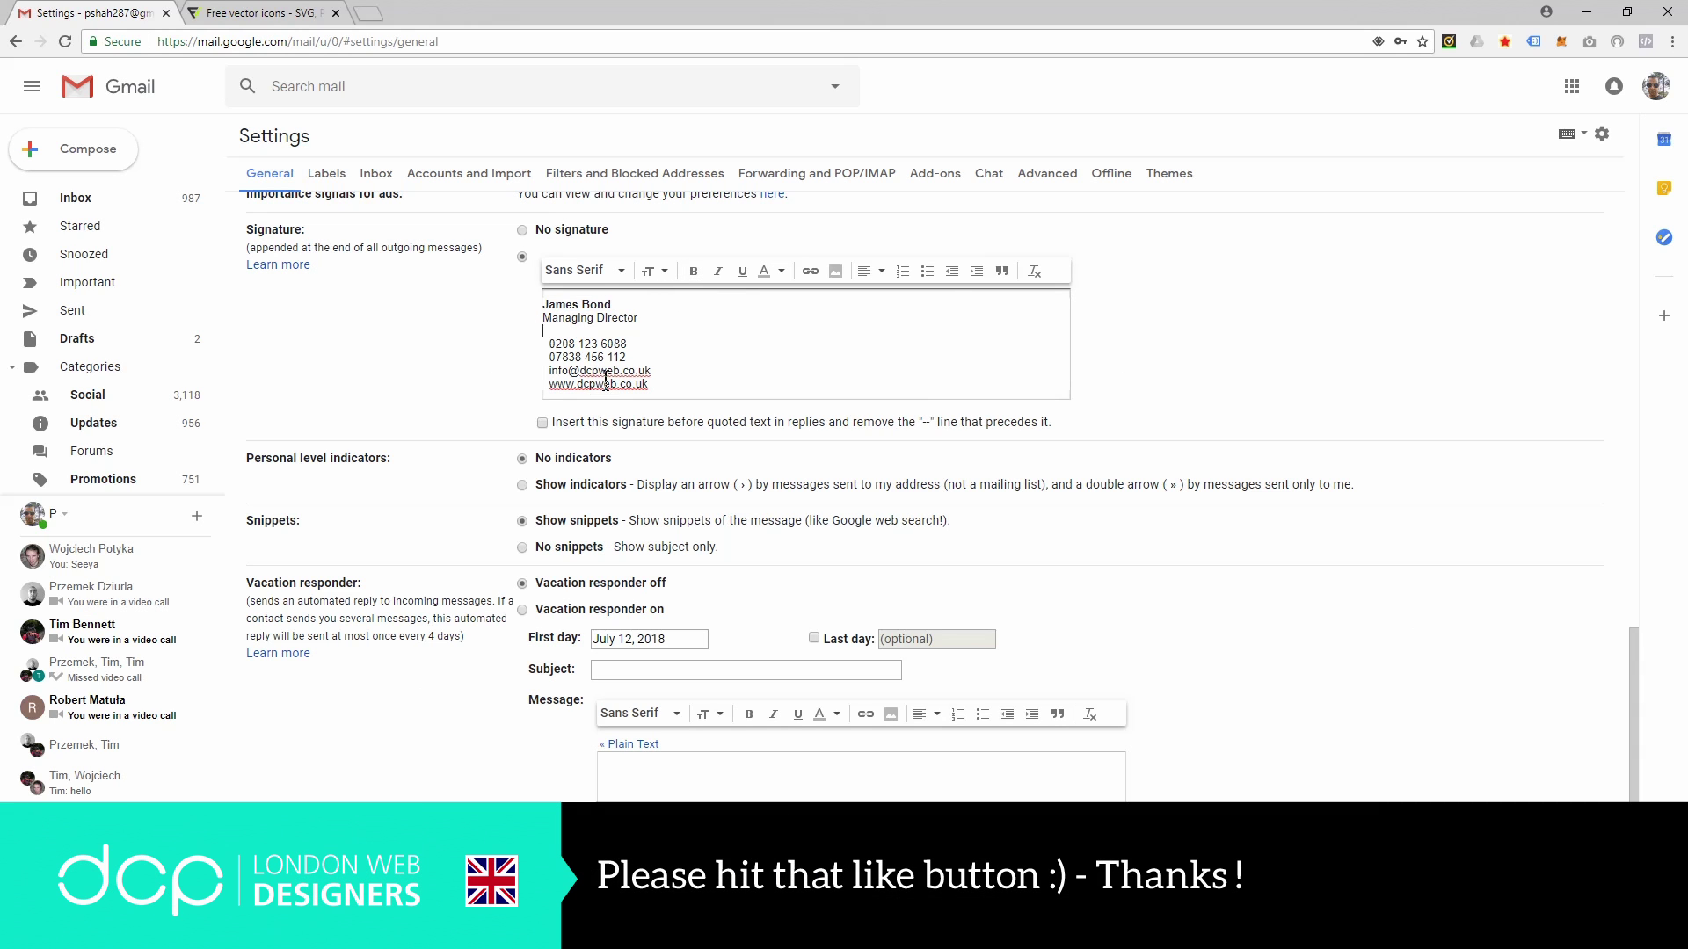
drag(543, 344, 550, 370)
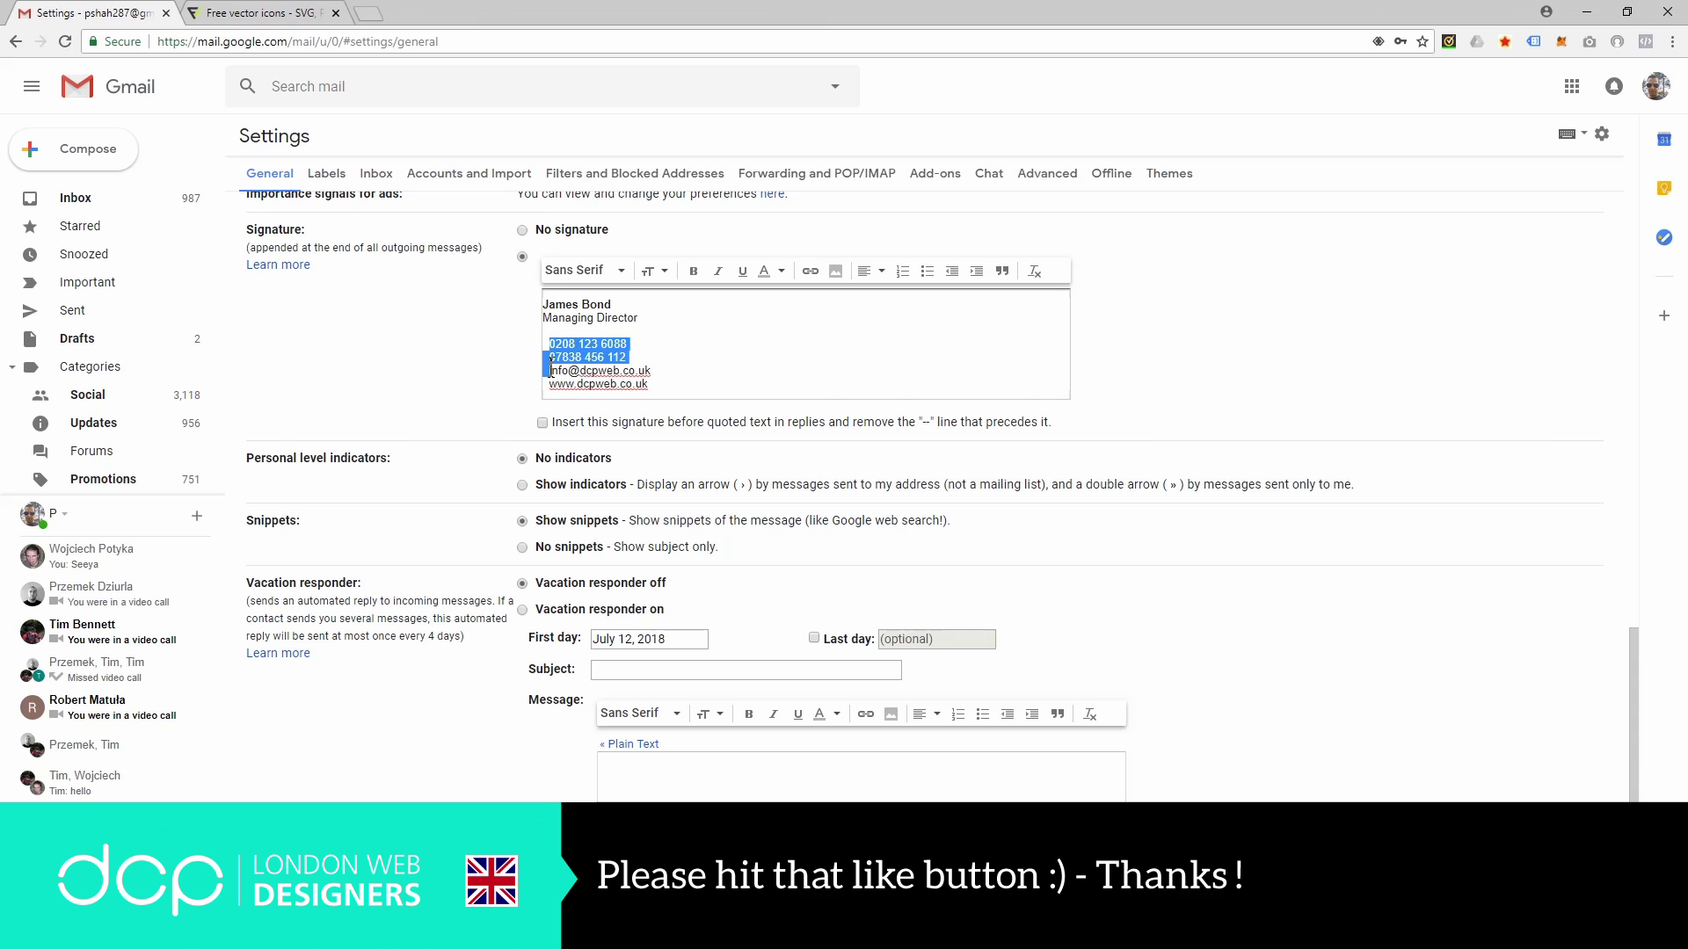
click(554, 390)
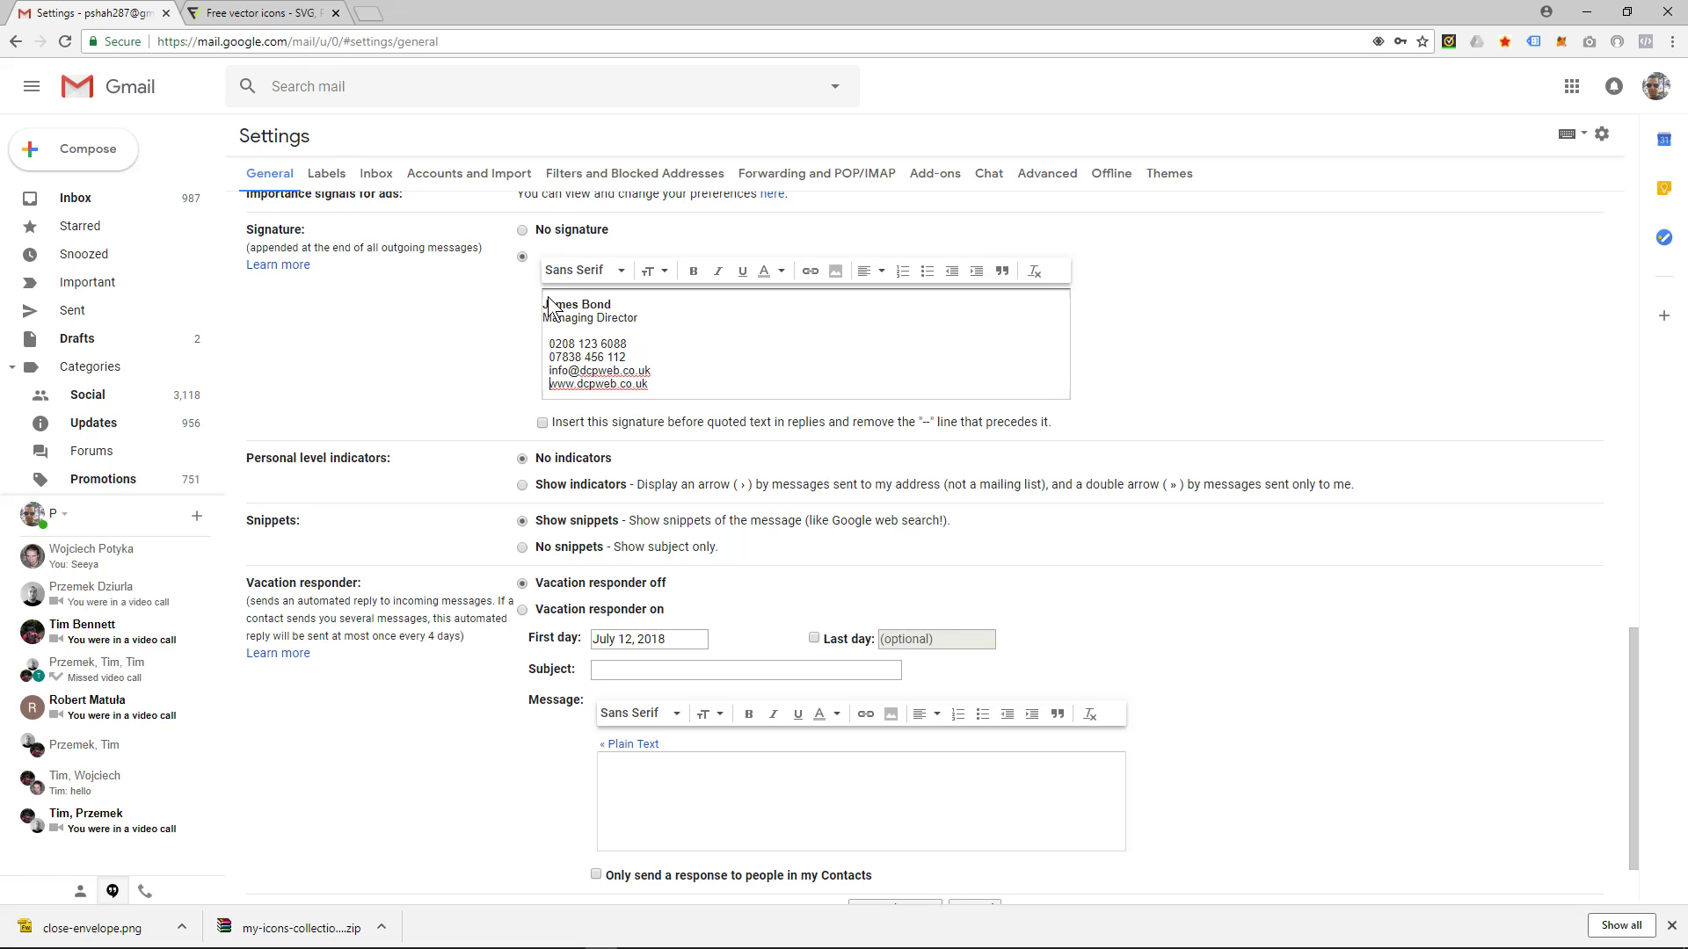
Switch to Flaticon and search for 'telephone' icons.
click(283, 19)
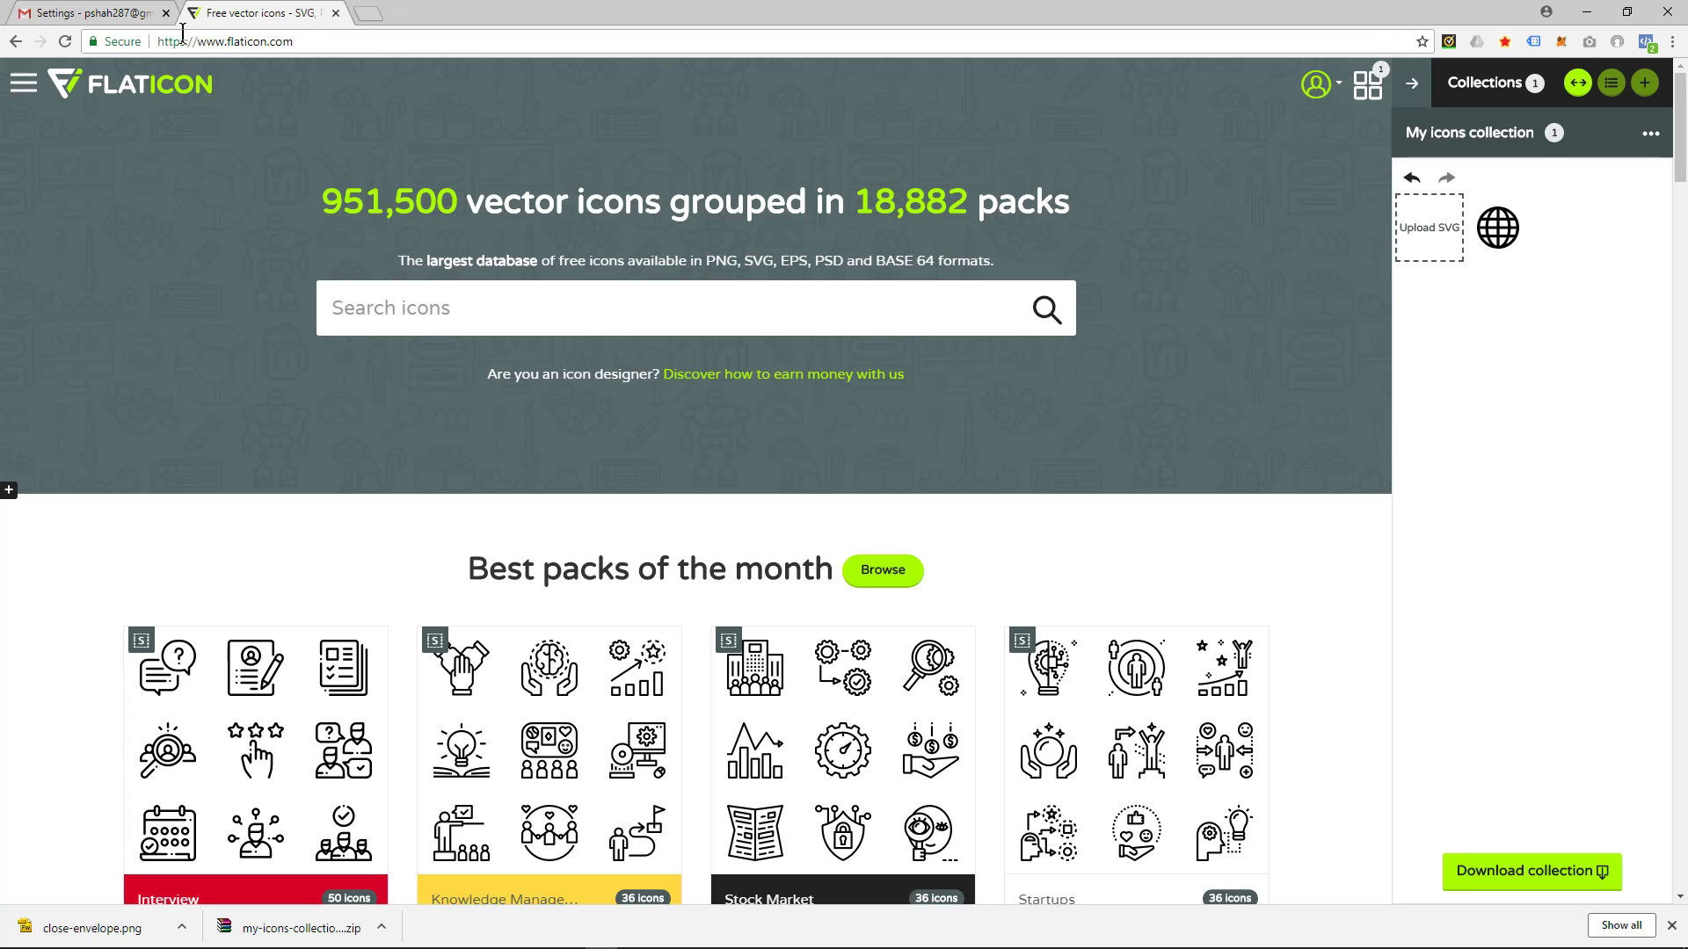
click(141, 14)
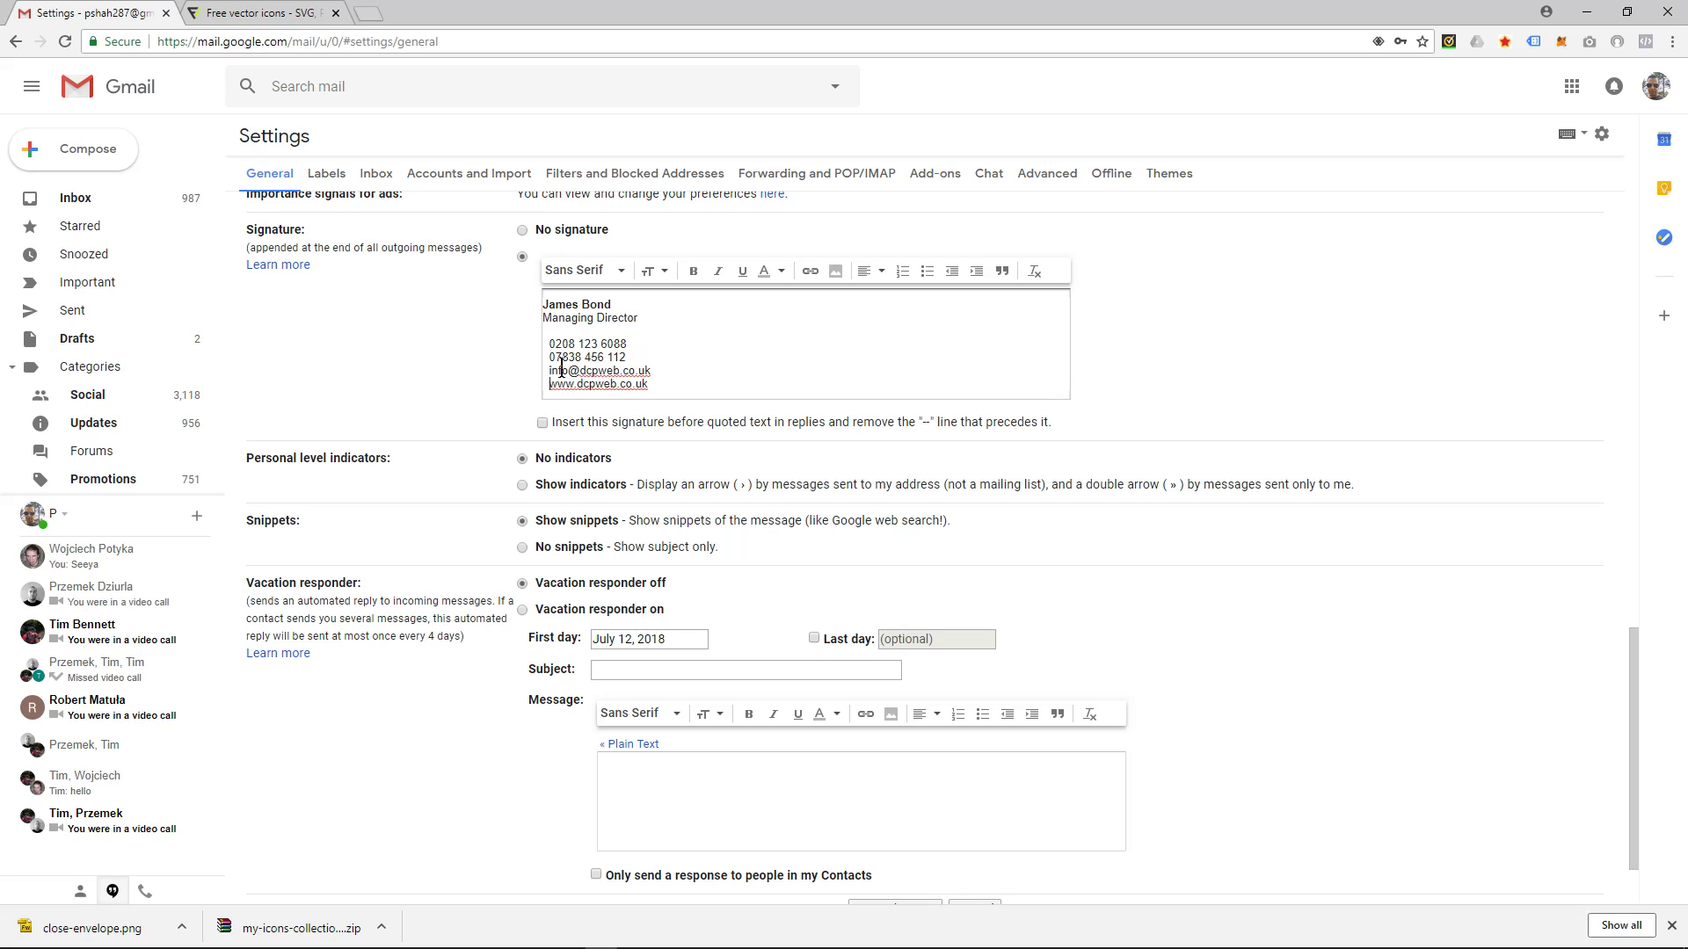
click(296, 18)
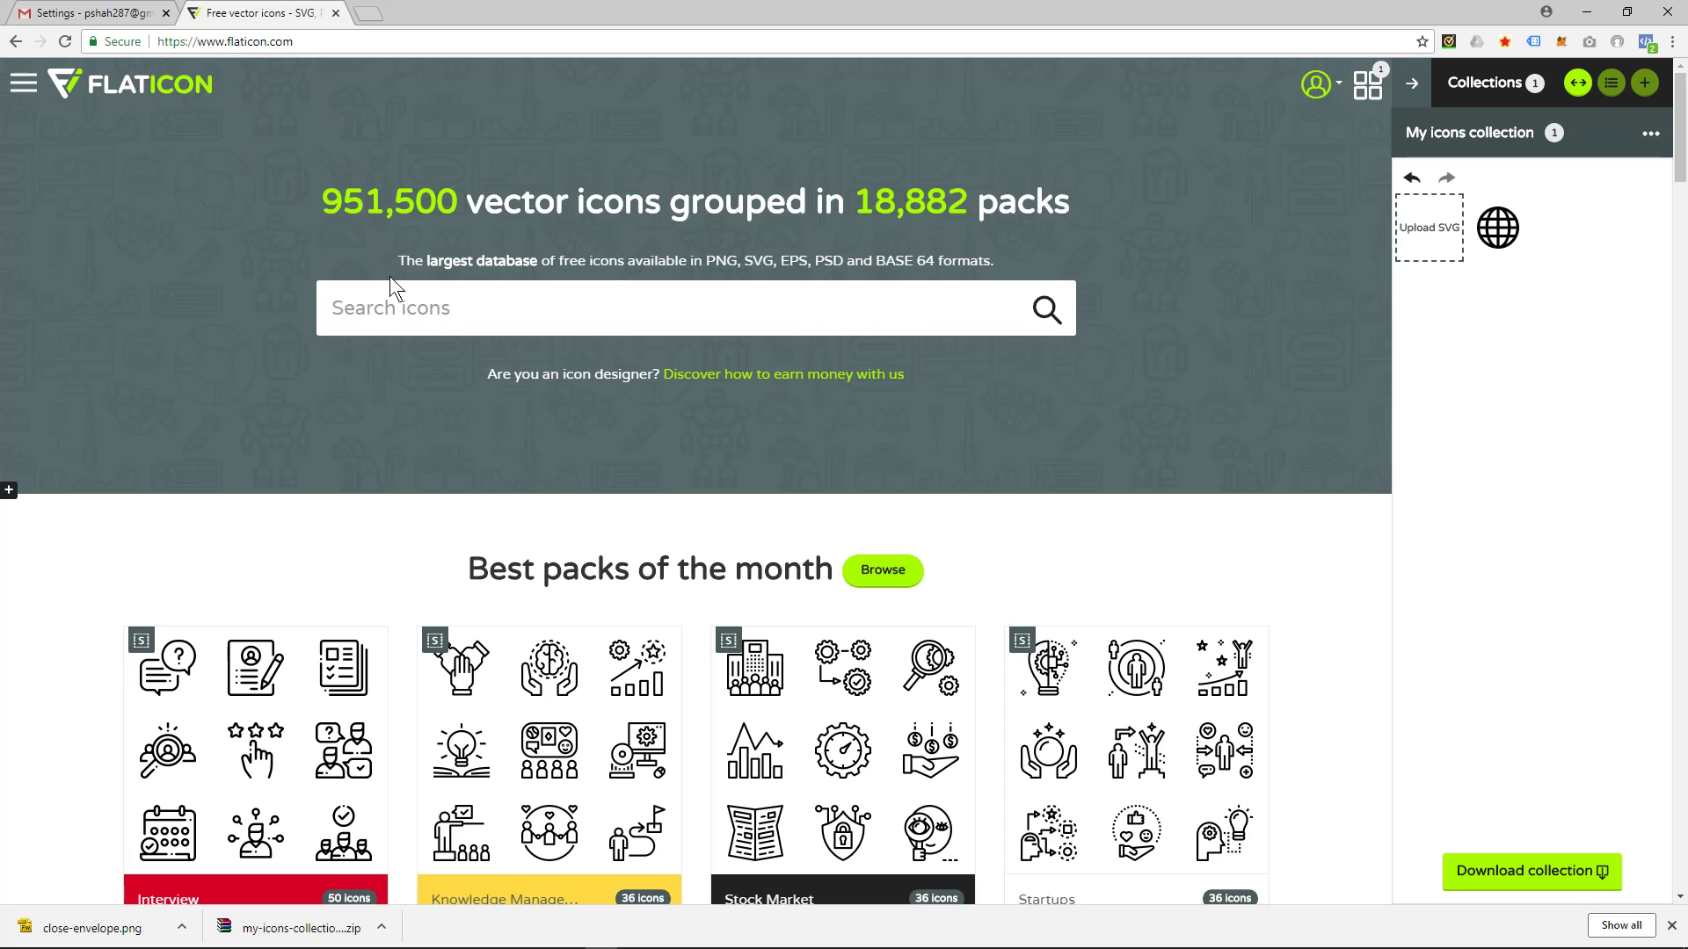
text(telephone)
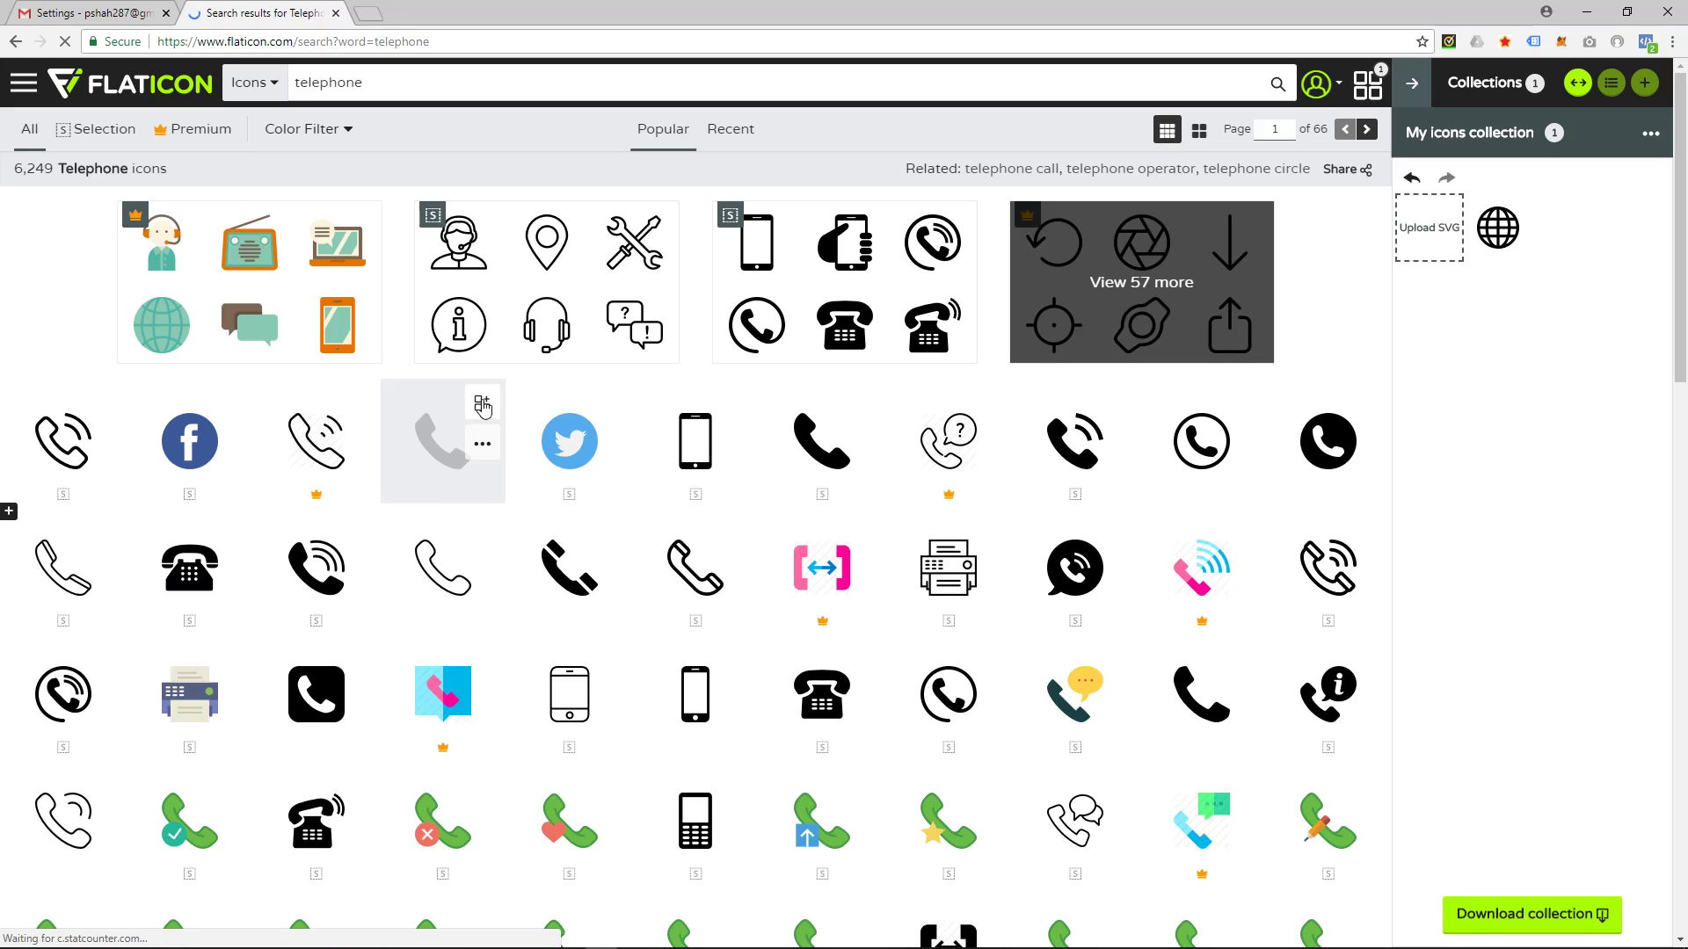
Add the phone receiver and mobile phone icons to the collection, removing the globe icon.
click(482, 405)
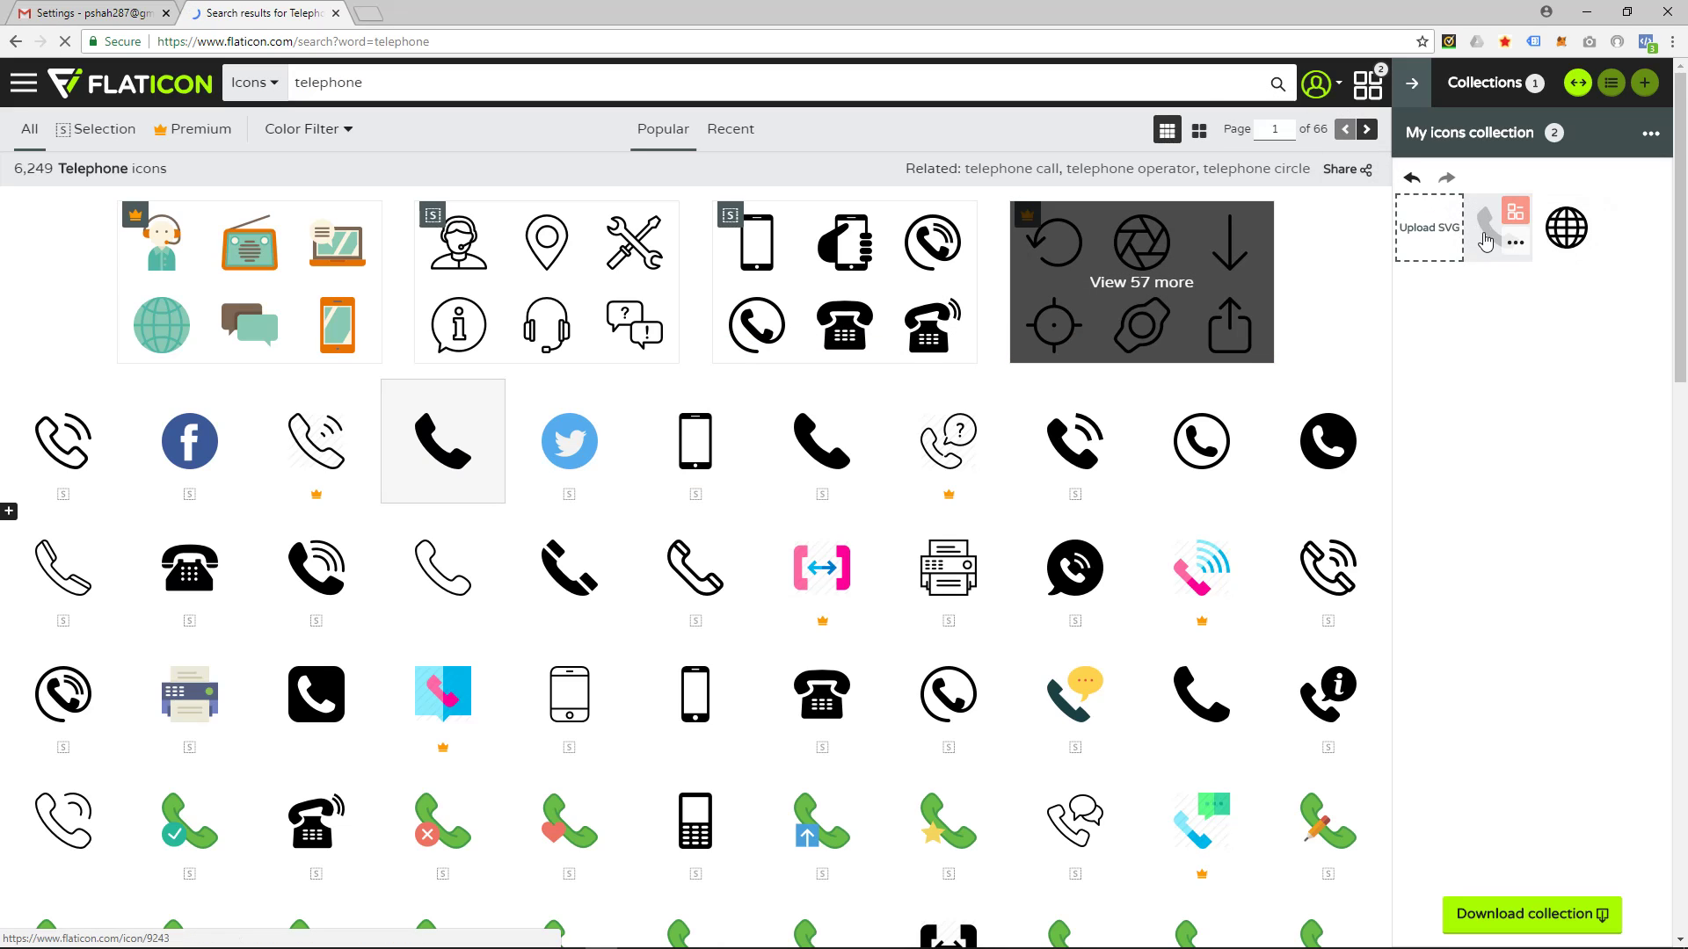
mouse_move(1574, 236)
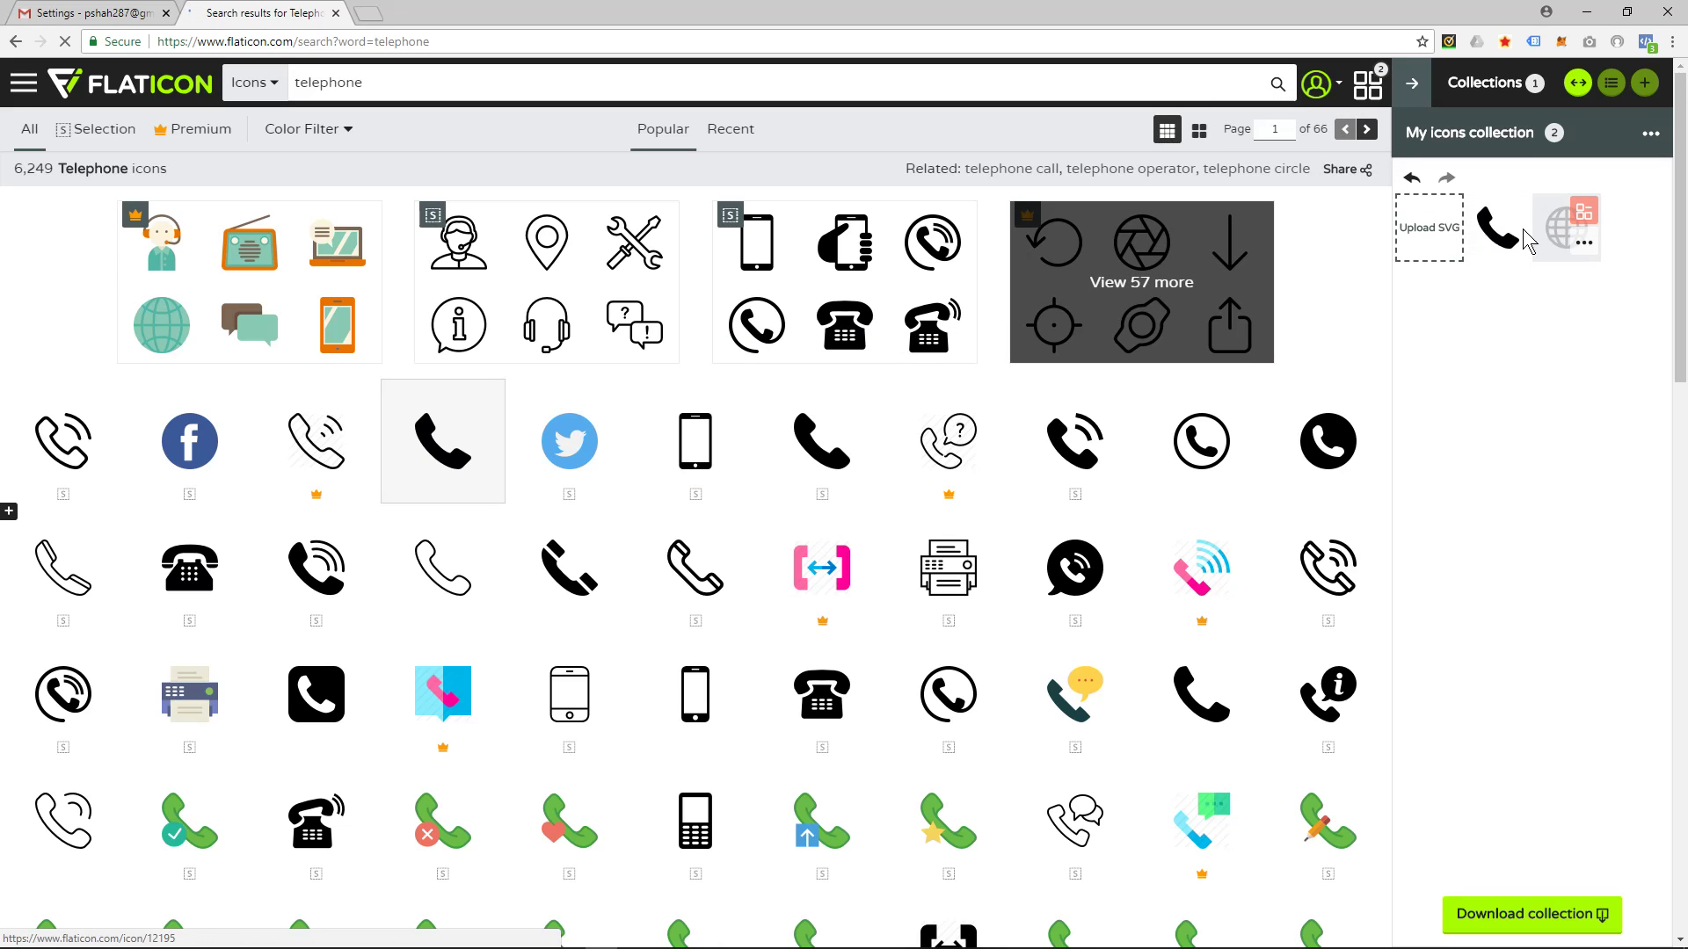
click(1582, 241)
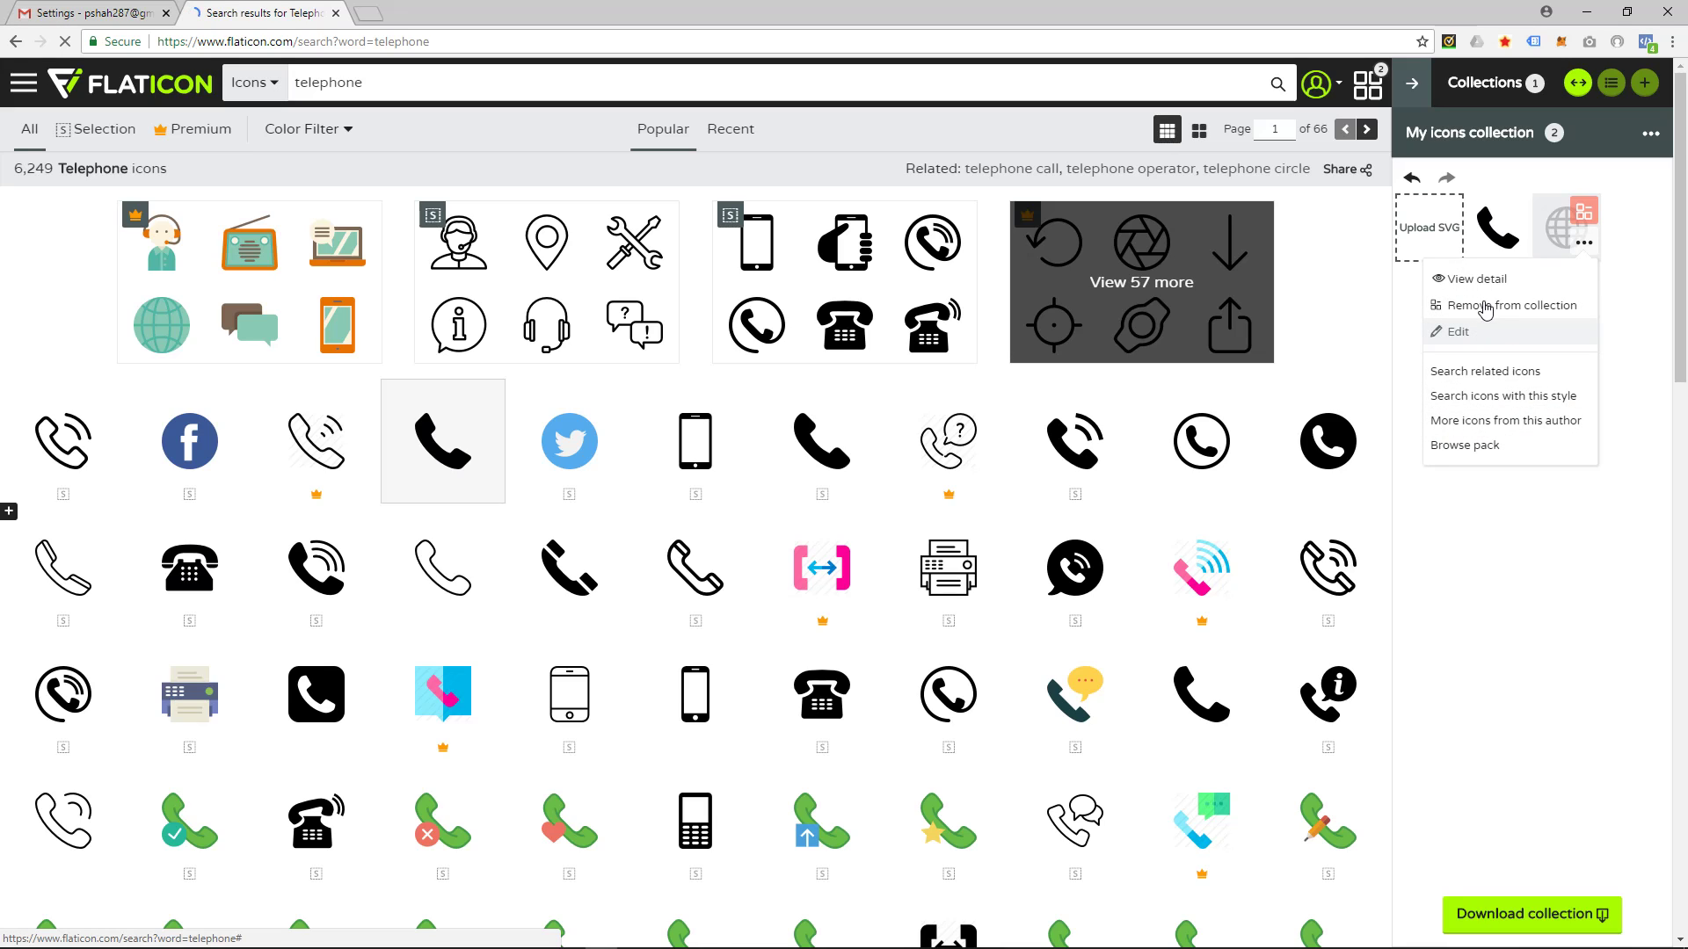
click(1490, 306)
mouse_move(1492, 237)
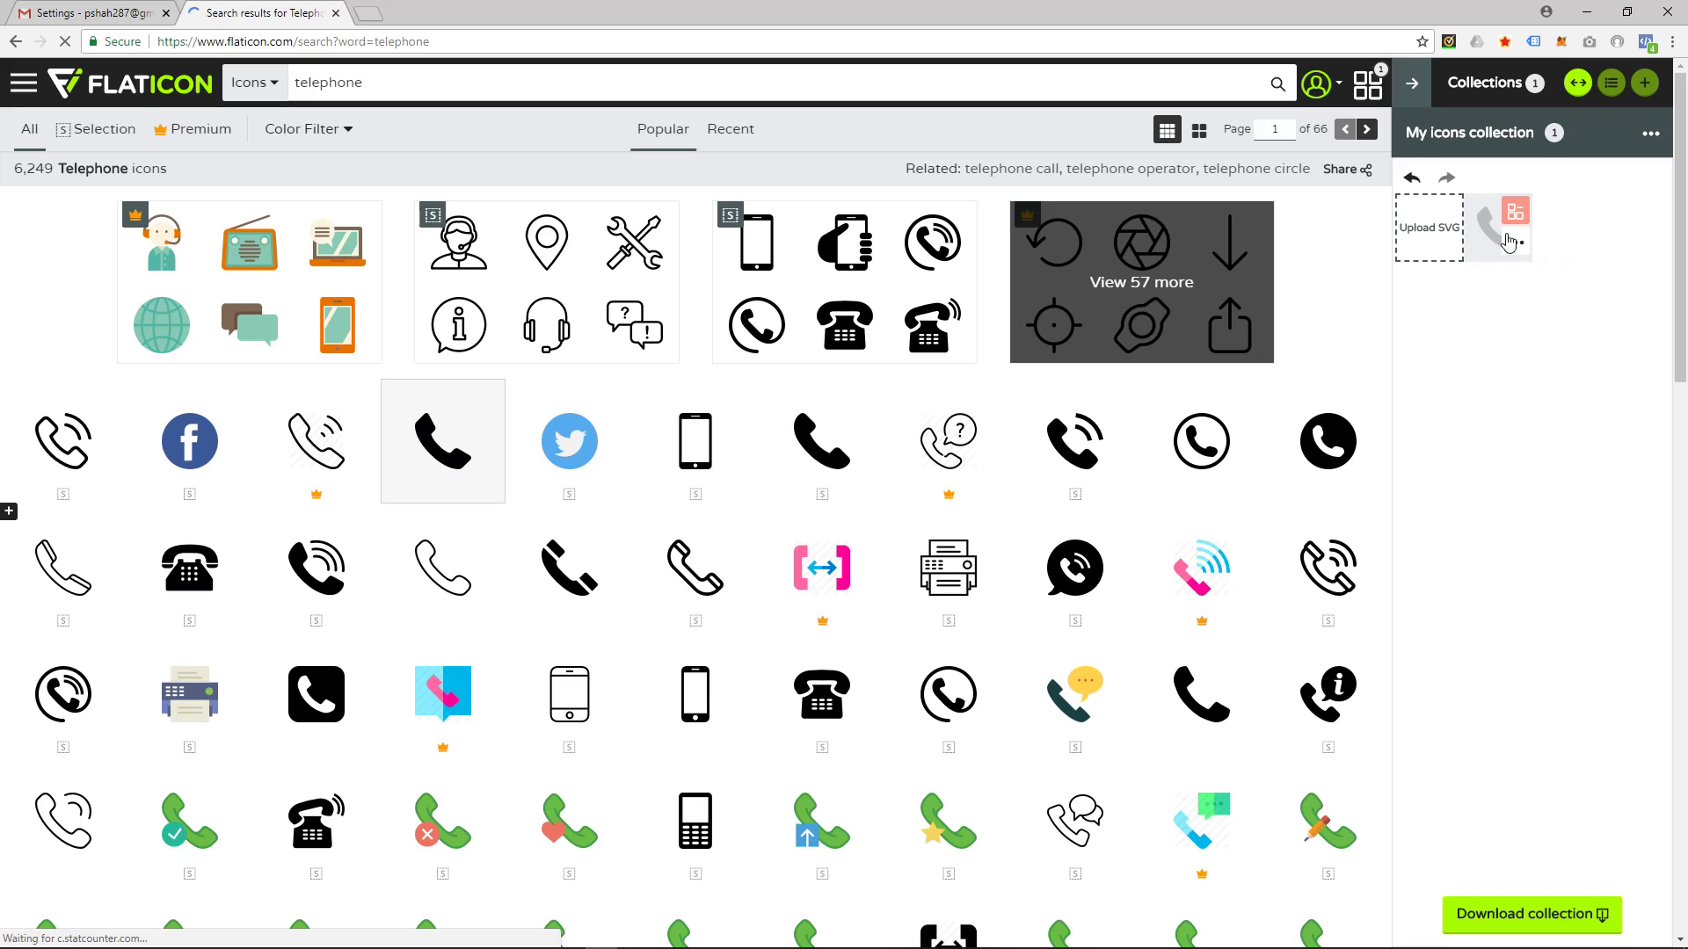
mouse_move(707, 426)
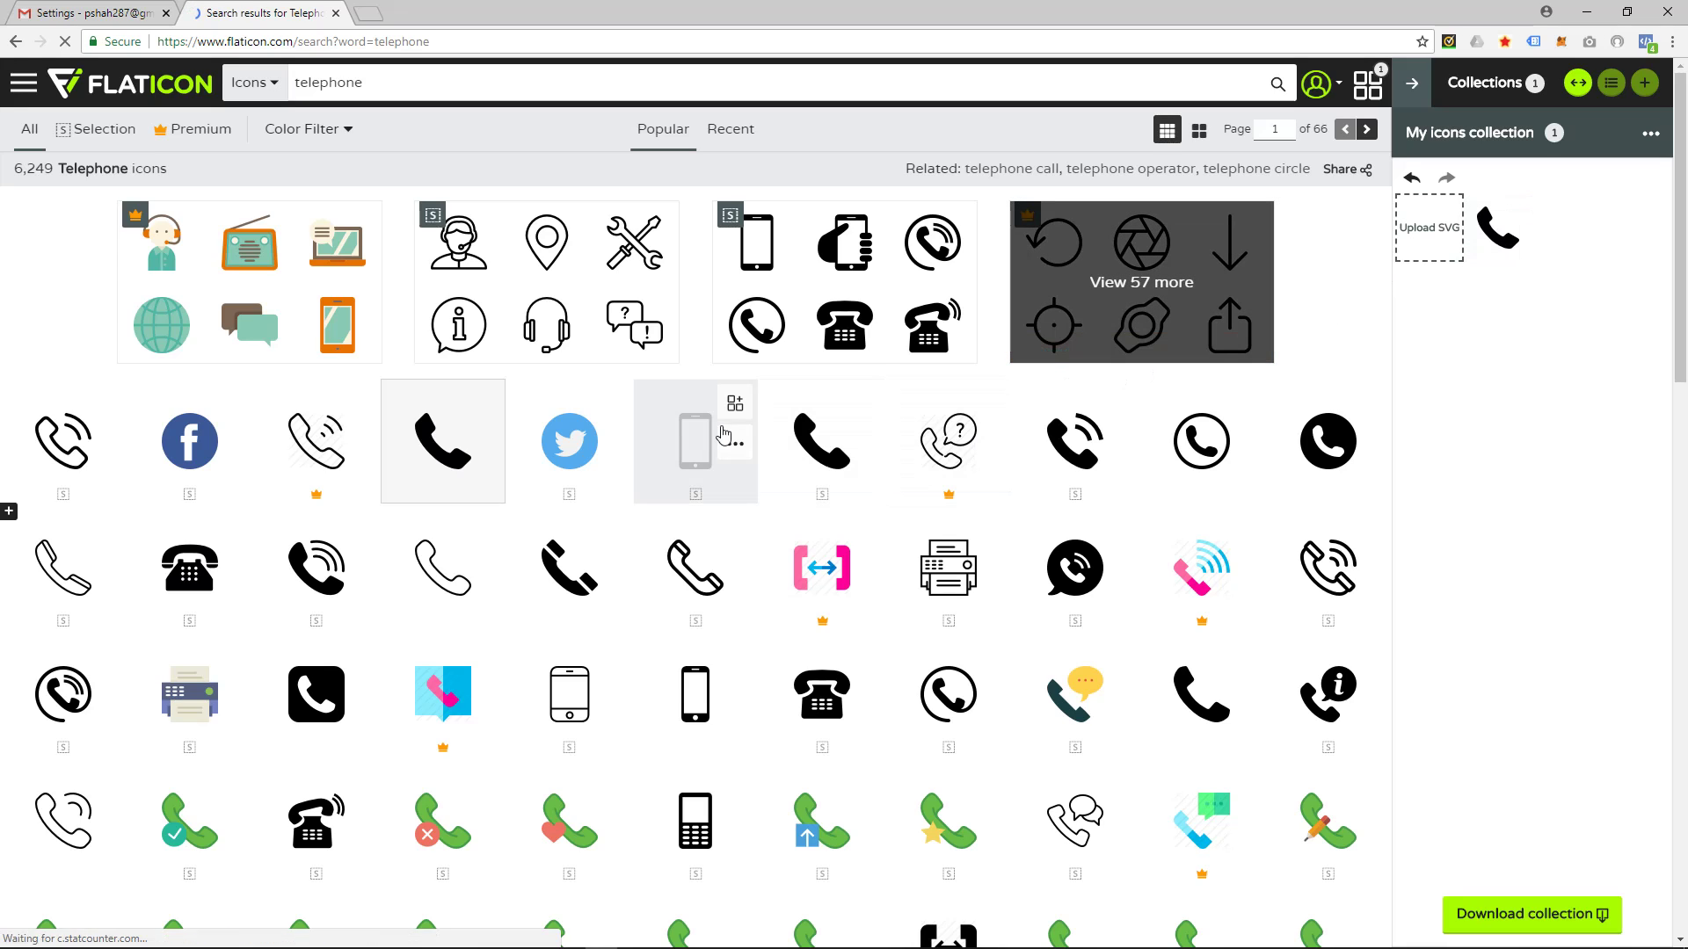
click(736, 408)
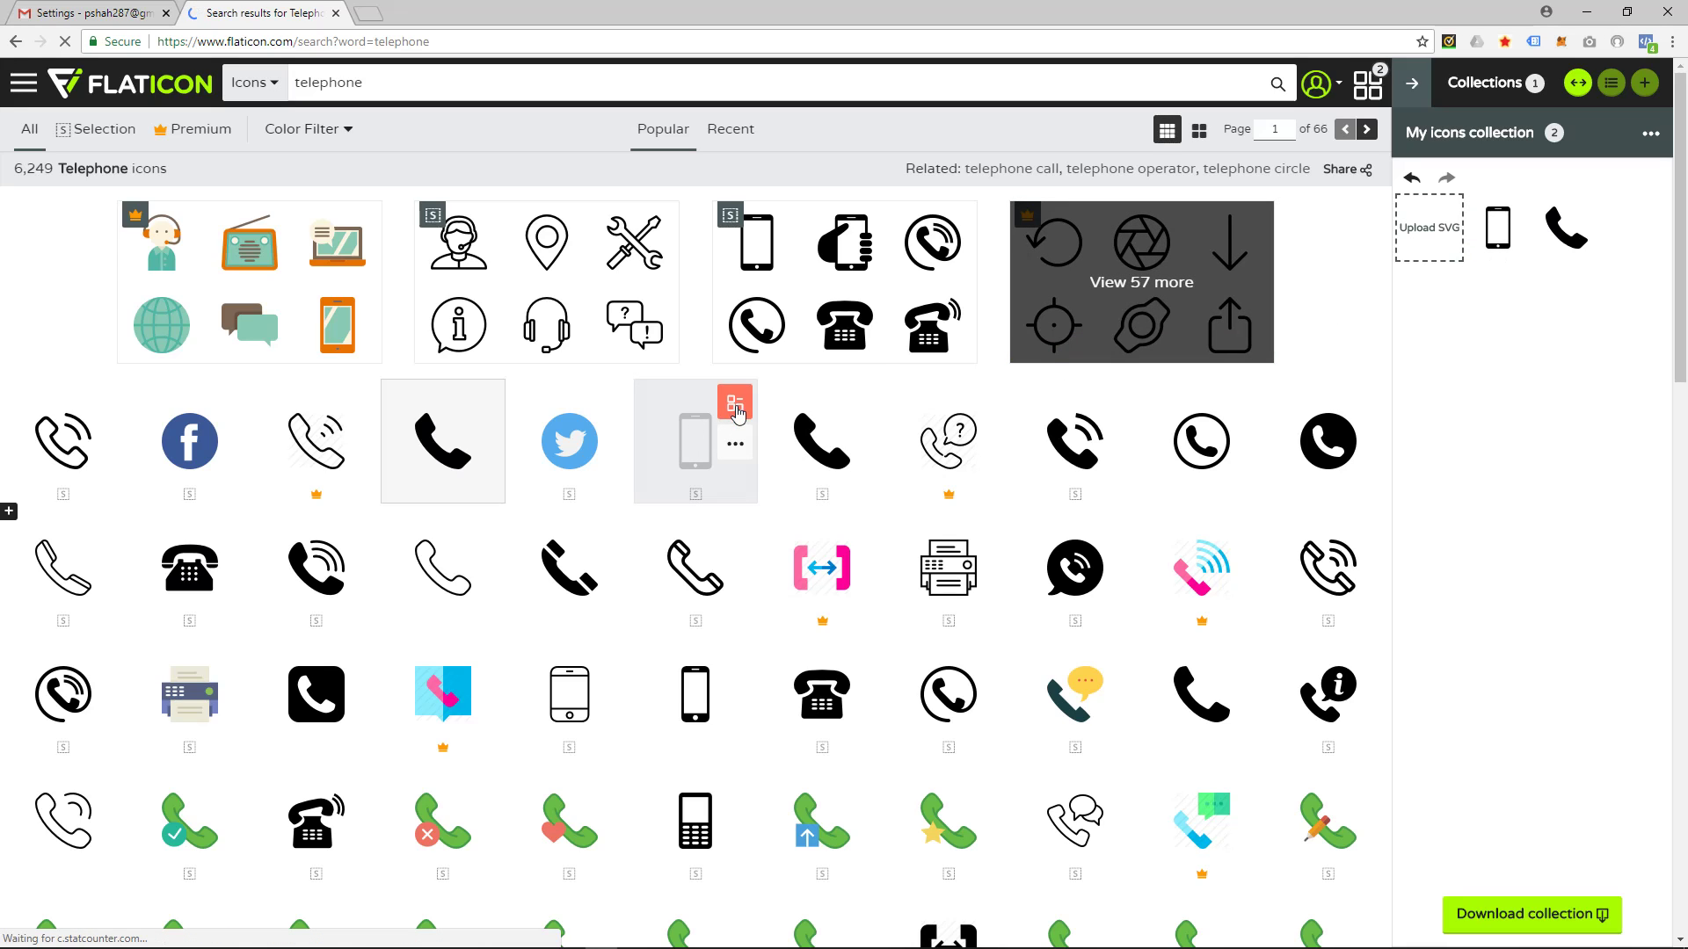
drag(398, 82, 277, 82)
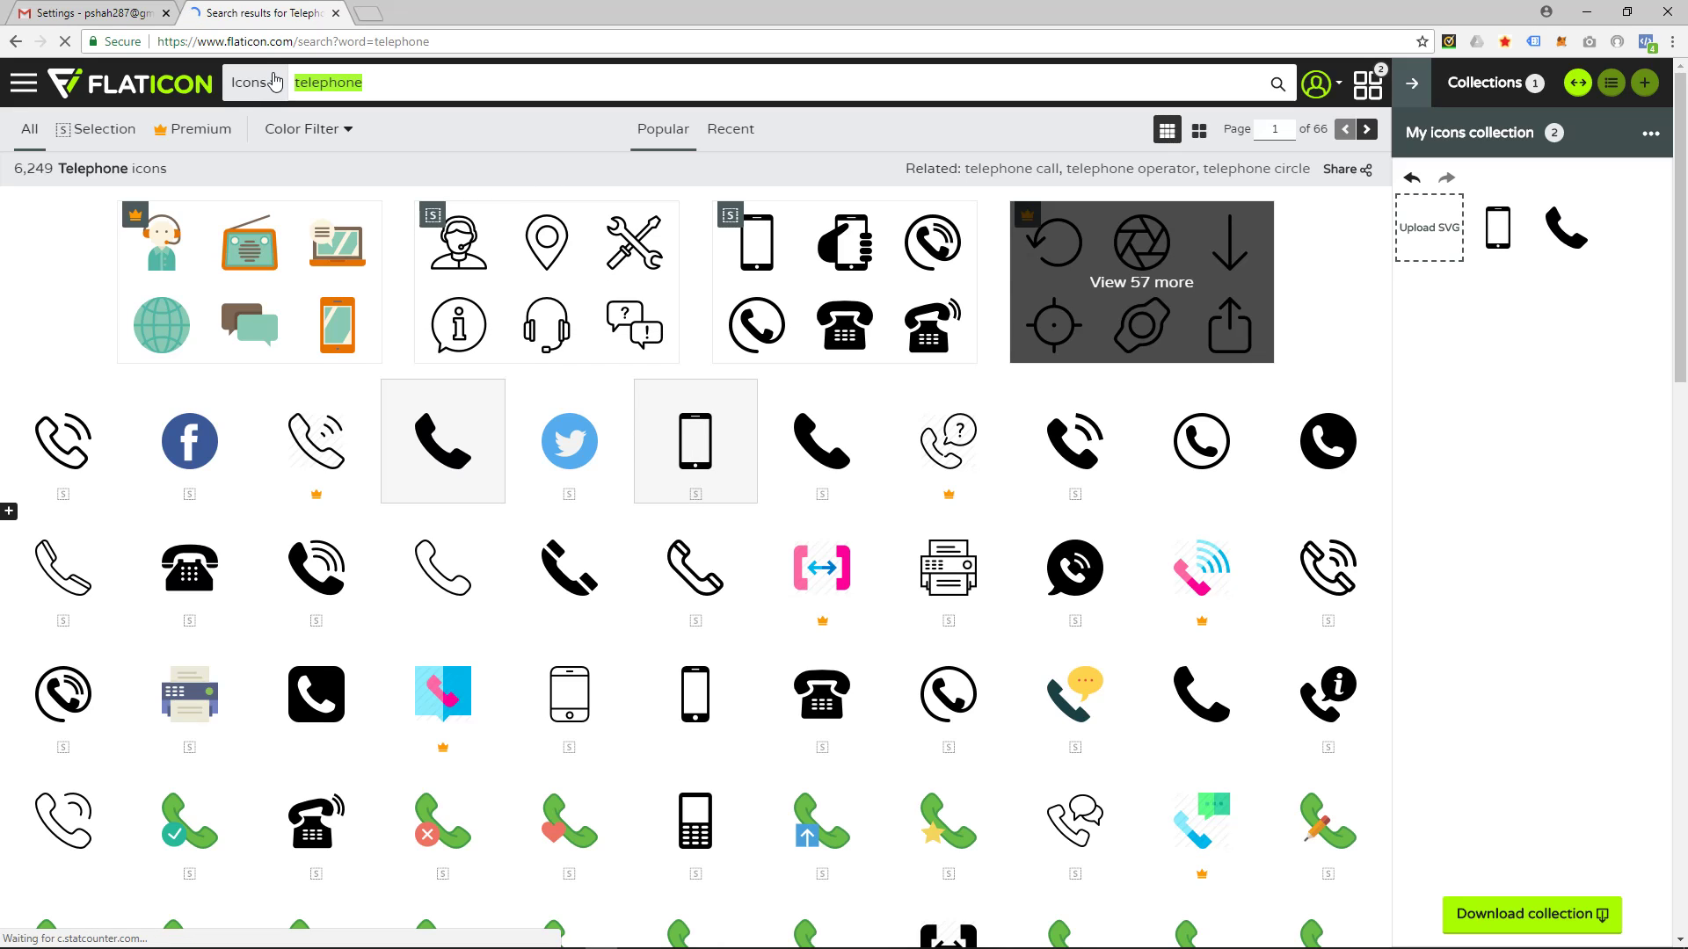
Search 'email' and 'website', adding an envelope icon and a globe icon to the collection.
text(email)
key(Return)
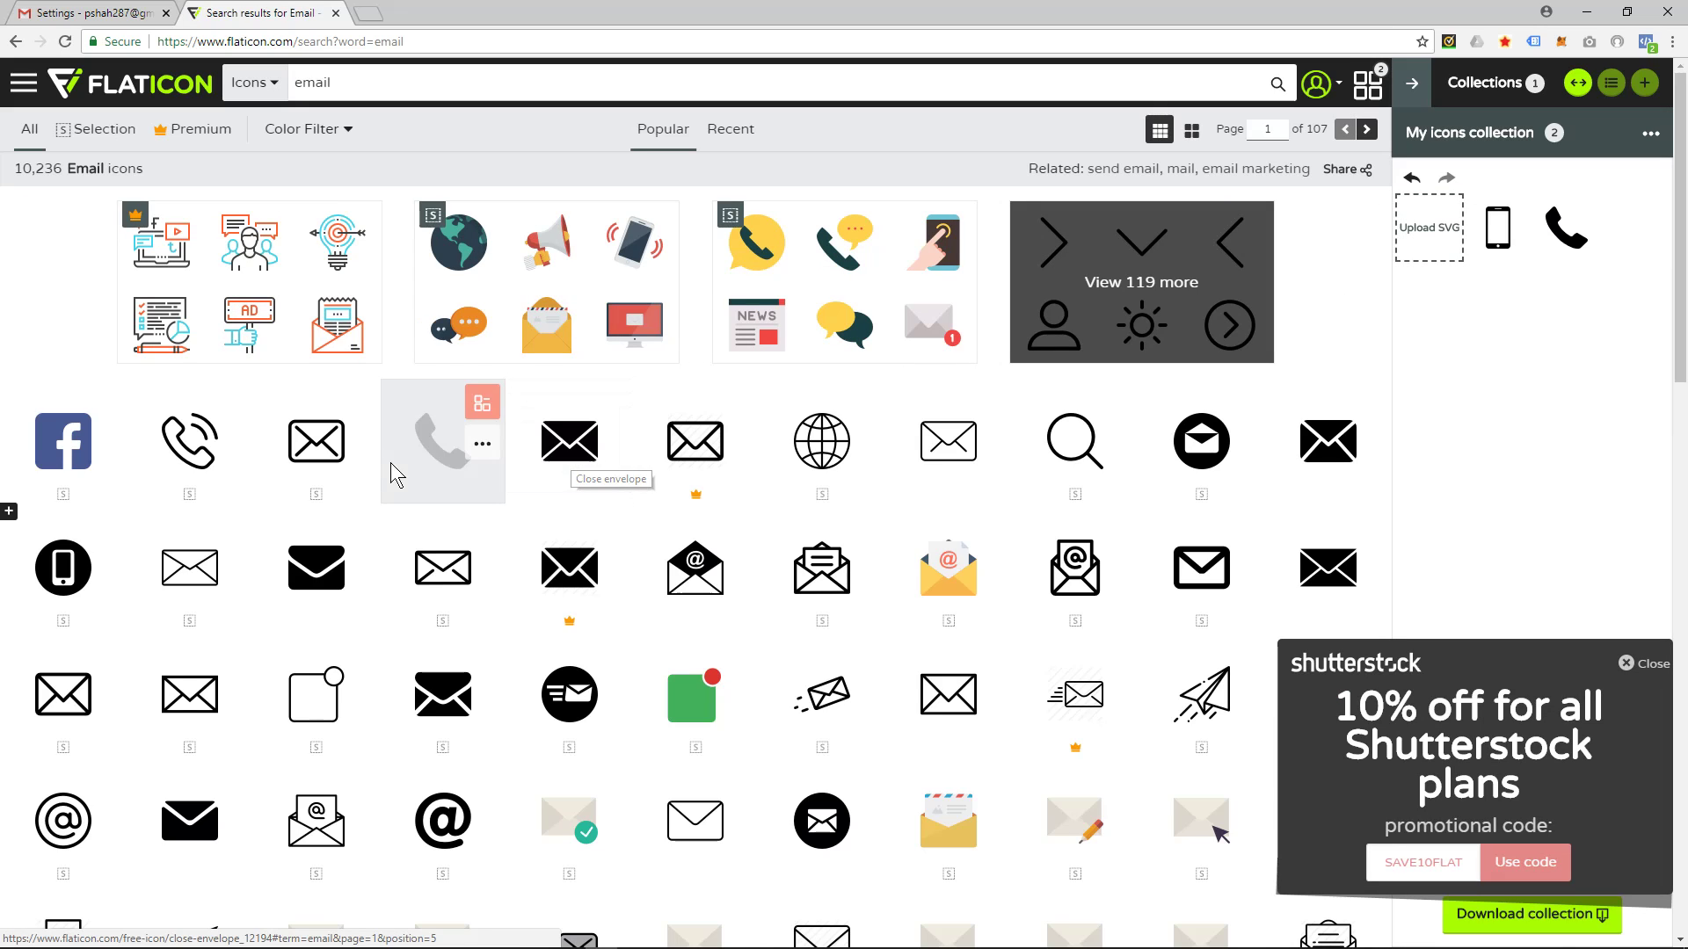
click(608, 402)
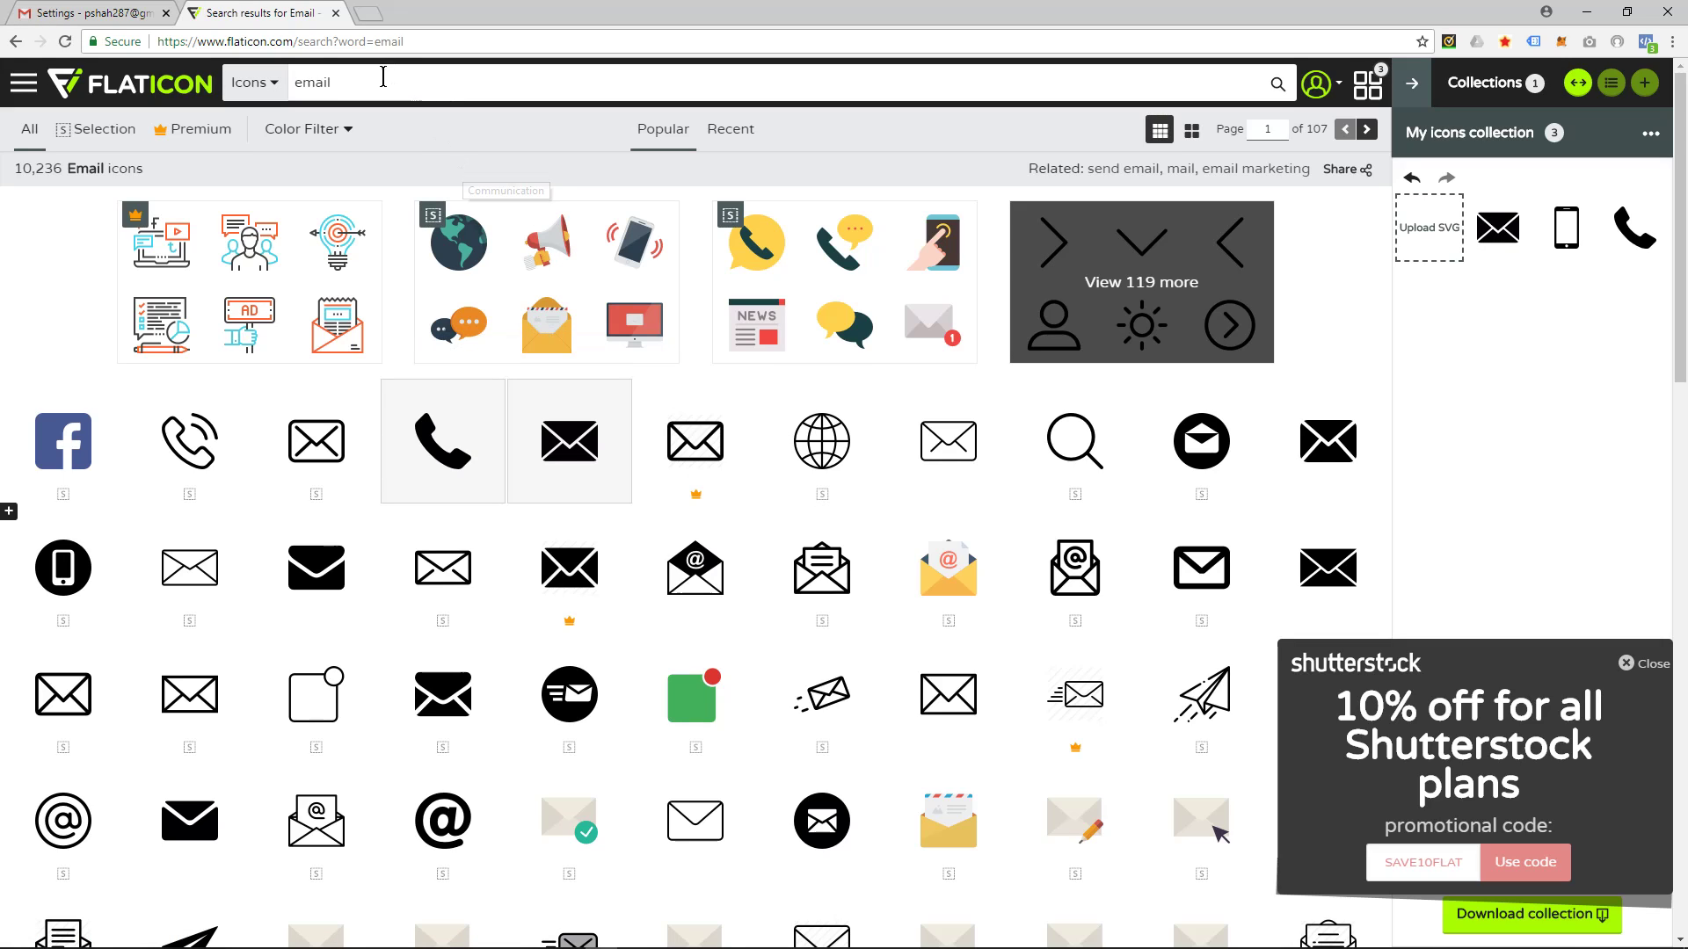
drag(338, 83, 276, 88)
text(website)
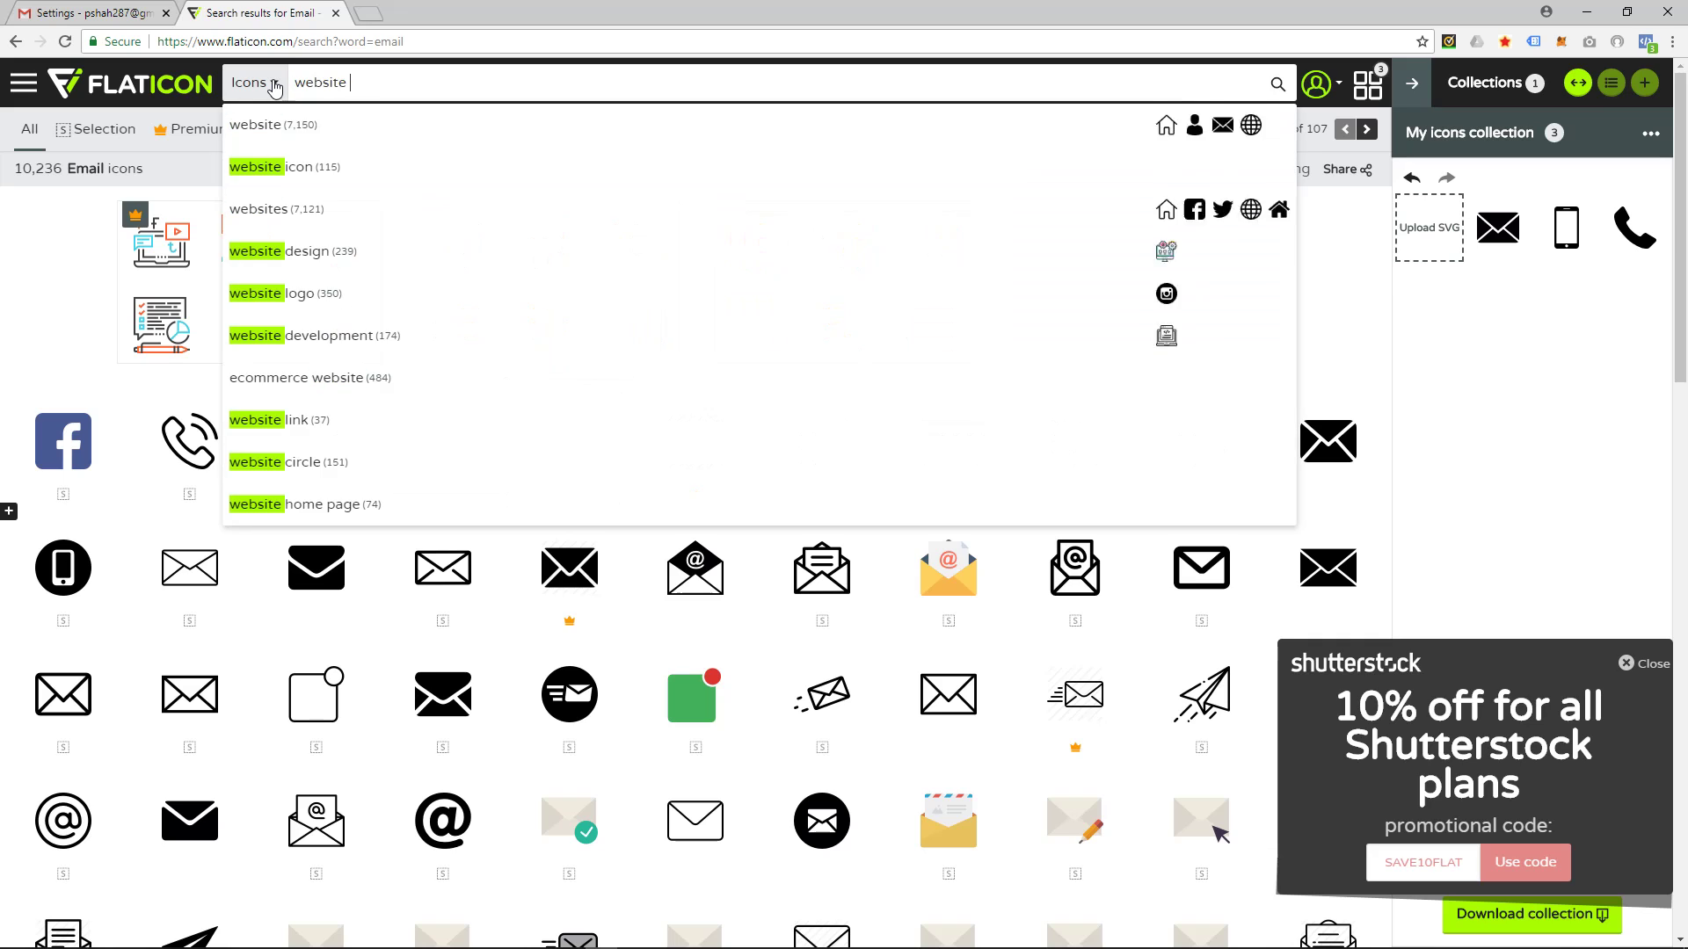
key(Return)
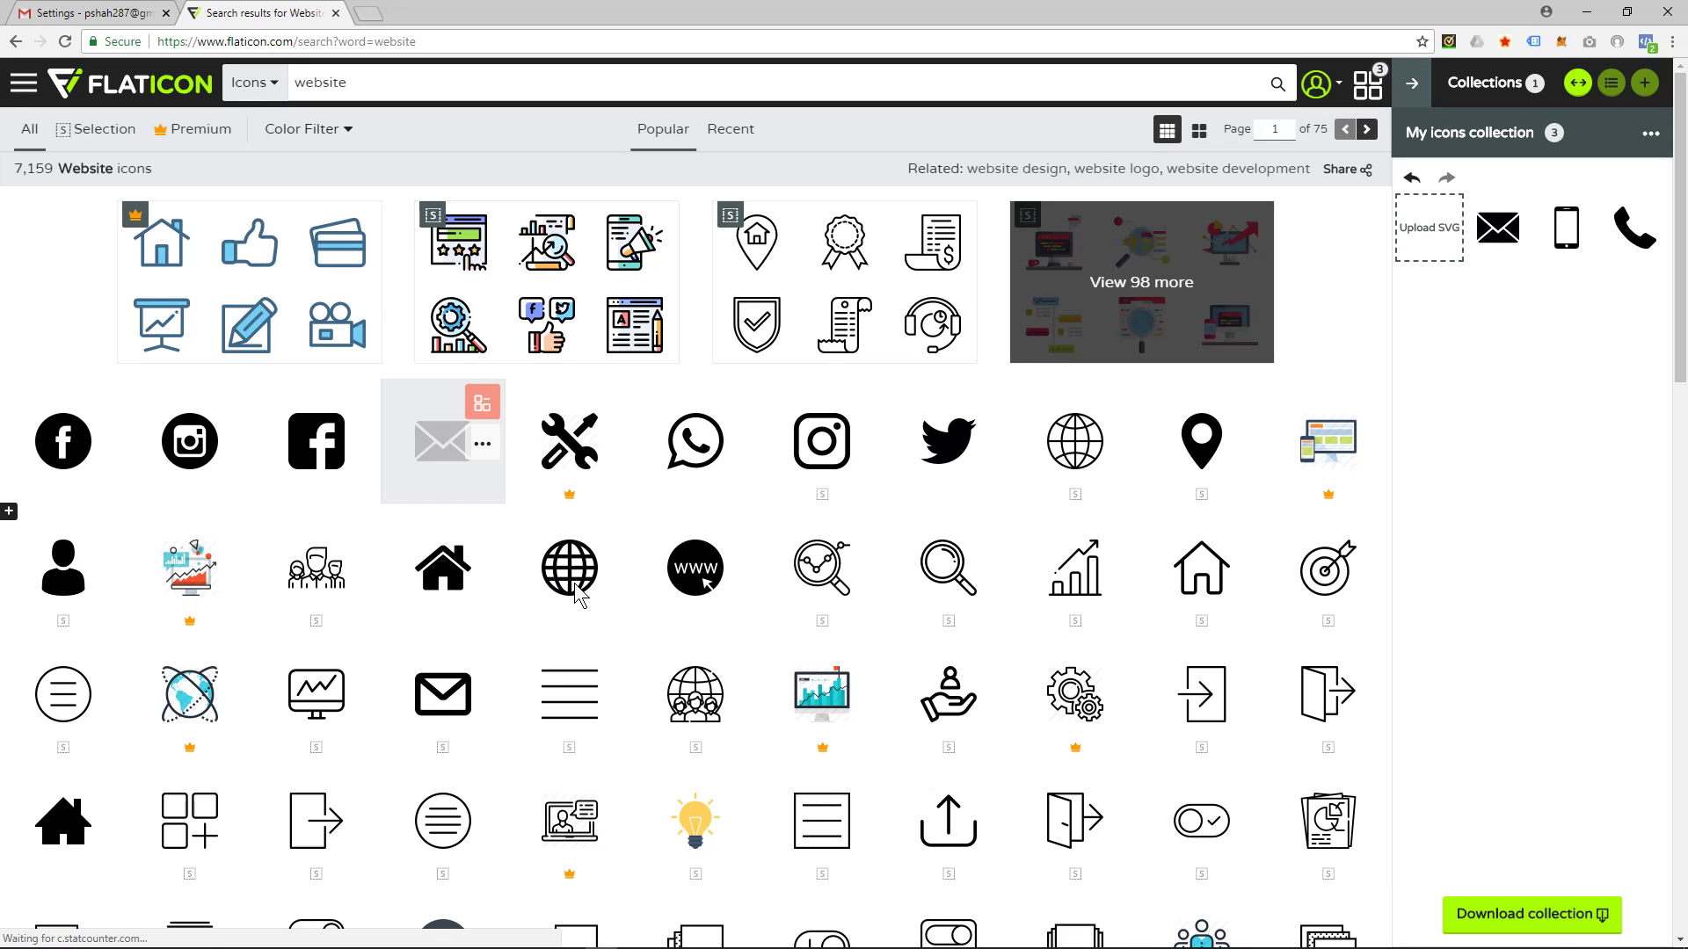
click(615, 532)
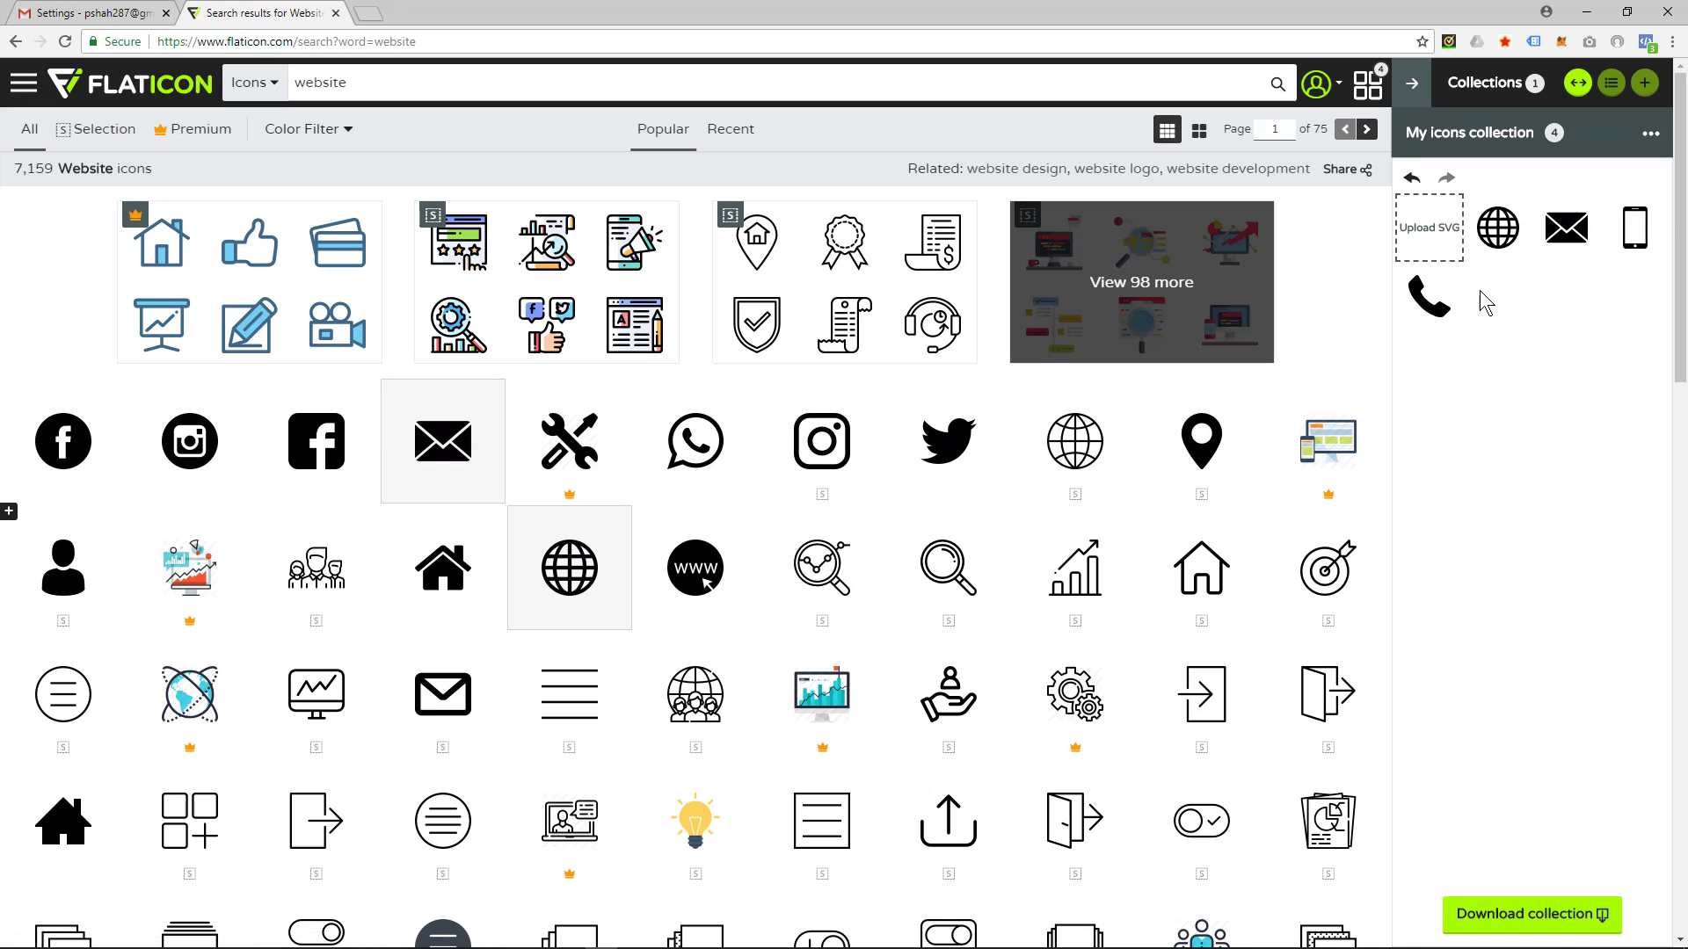
Download the icon collection as free 16 px PNGs.
click(1531, 918)
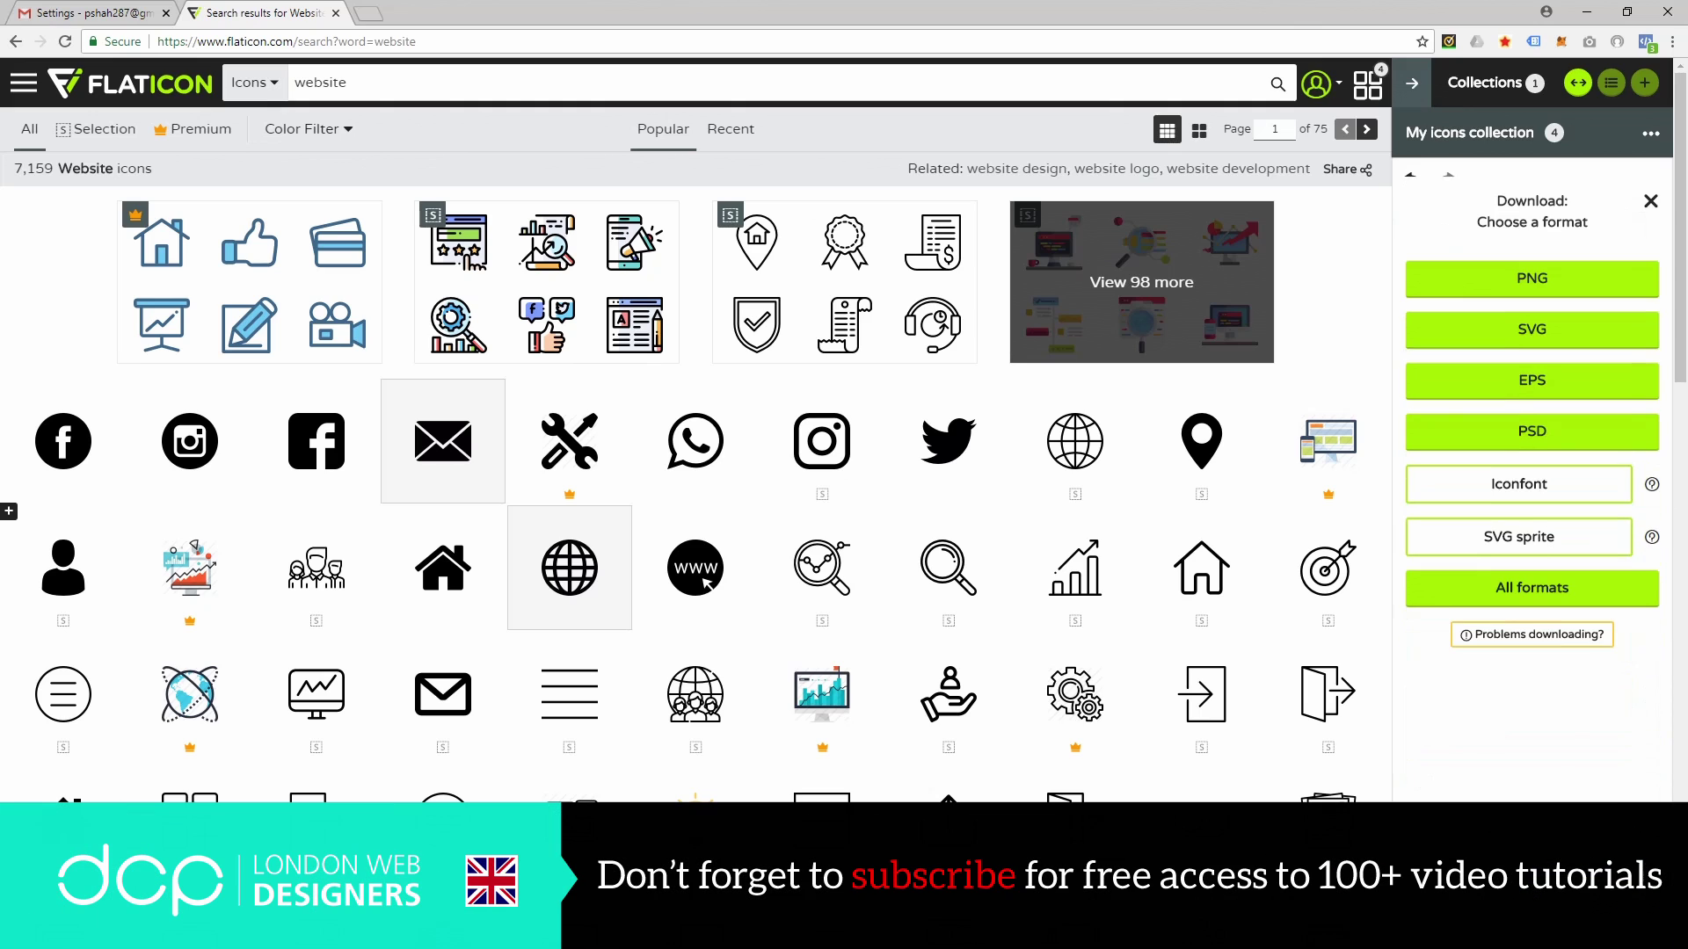
click(1508, 273)
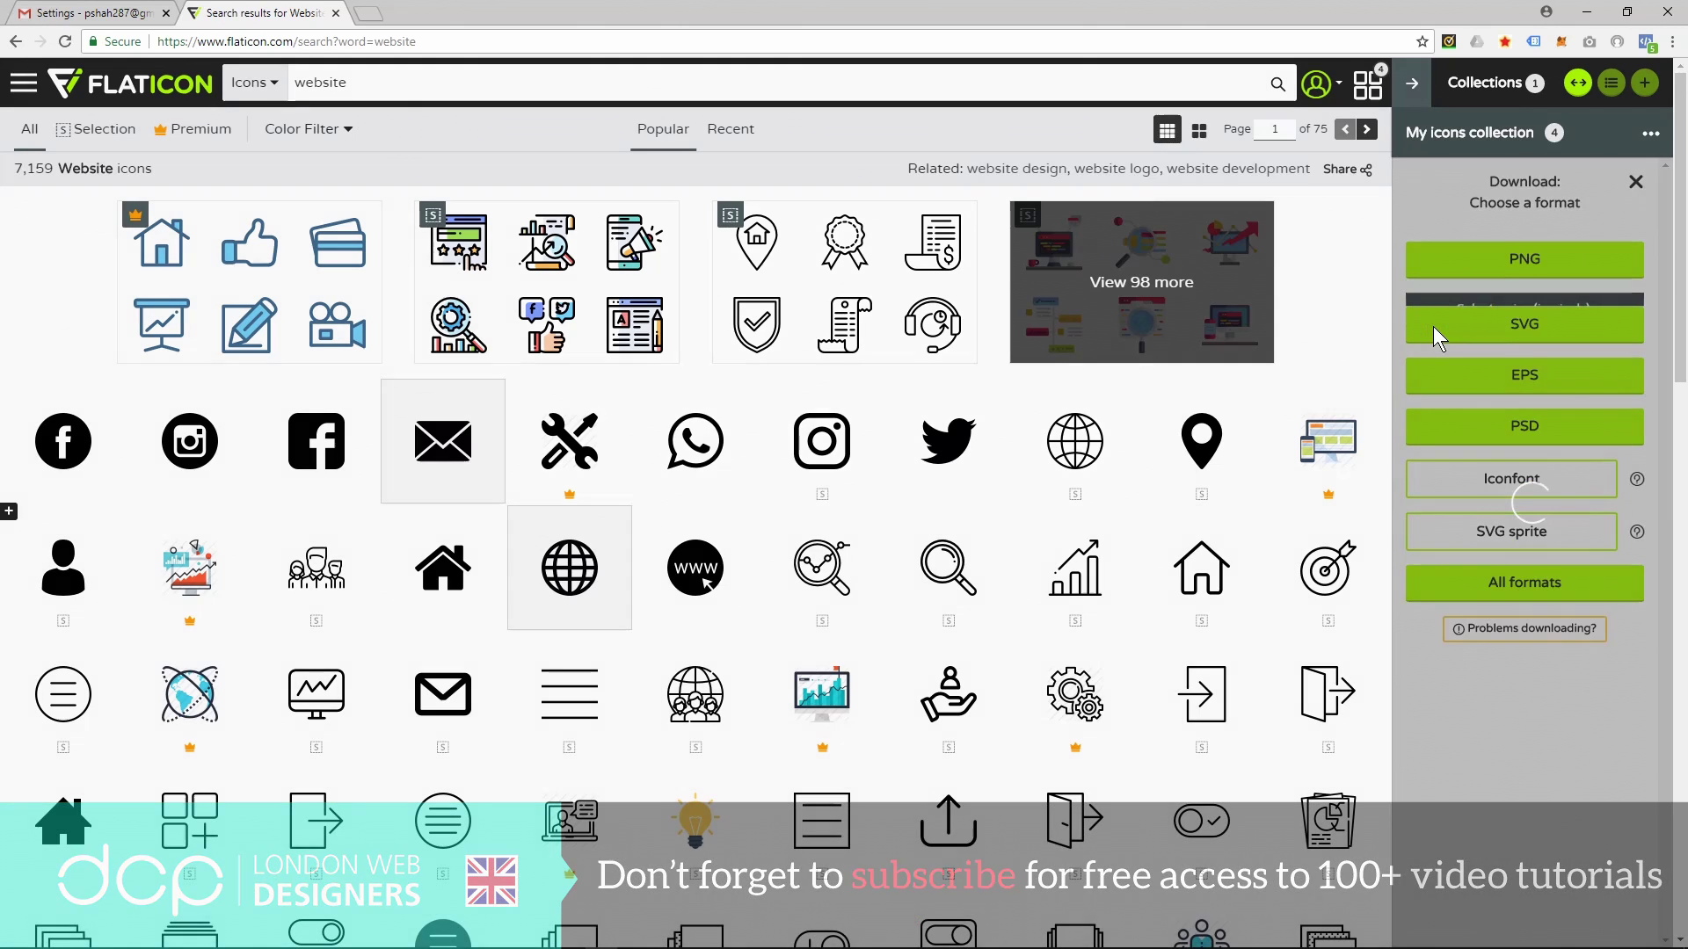
click(1438, 330)
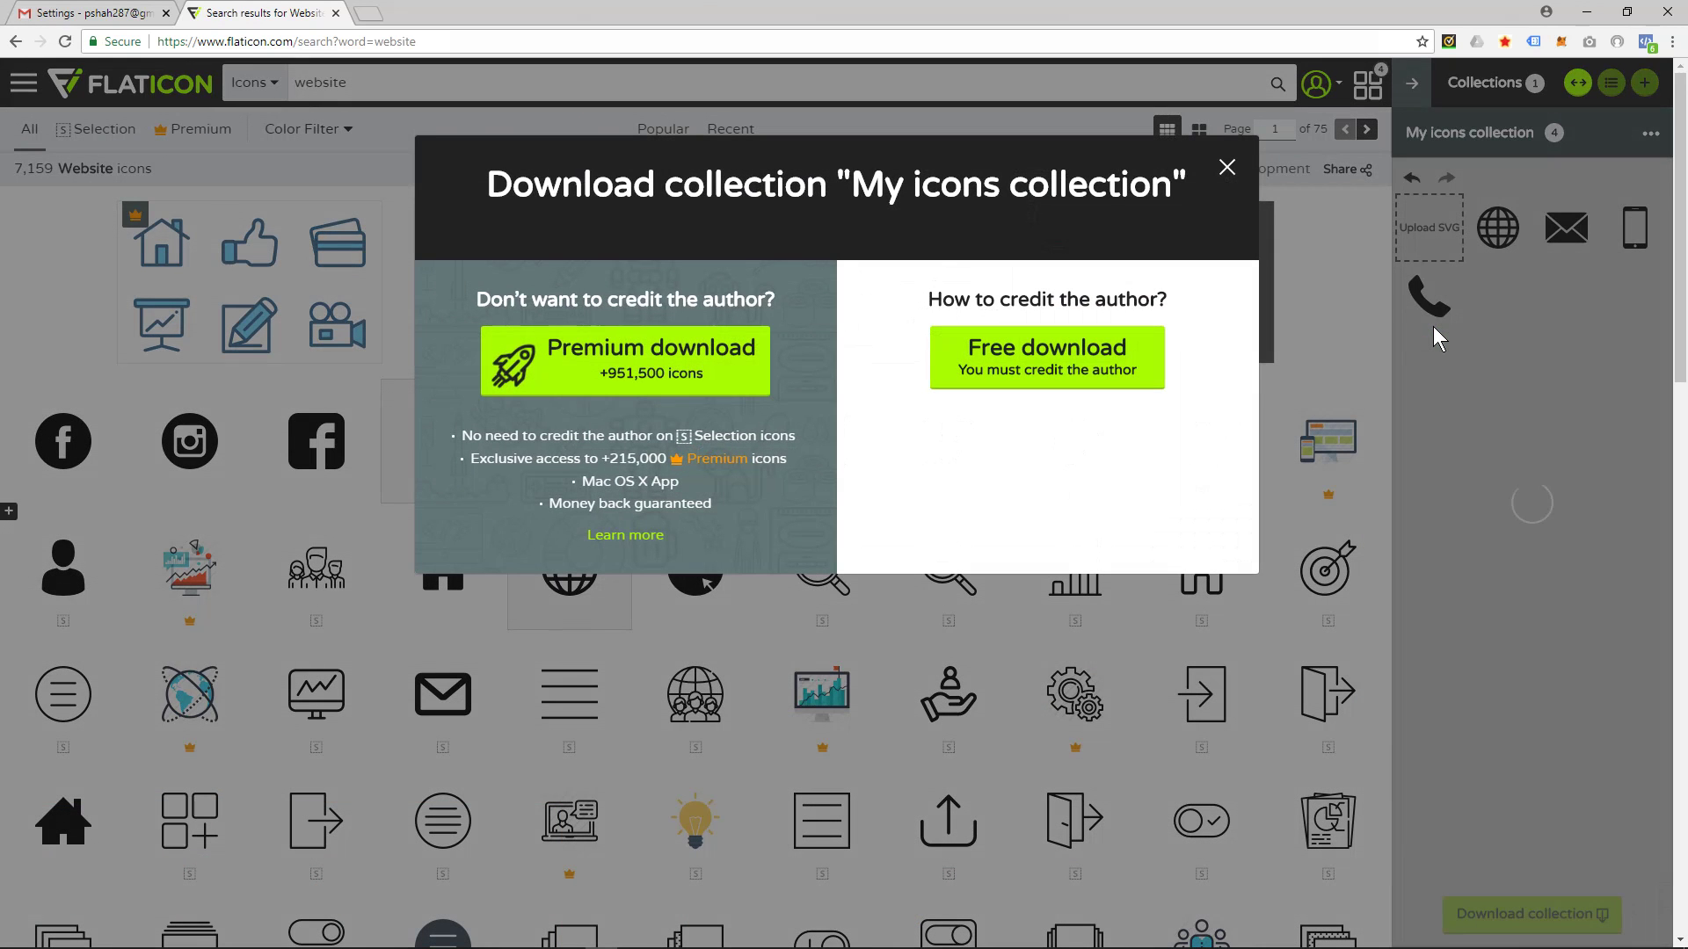
click(1024, 372)
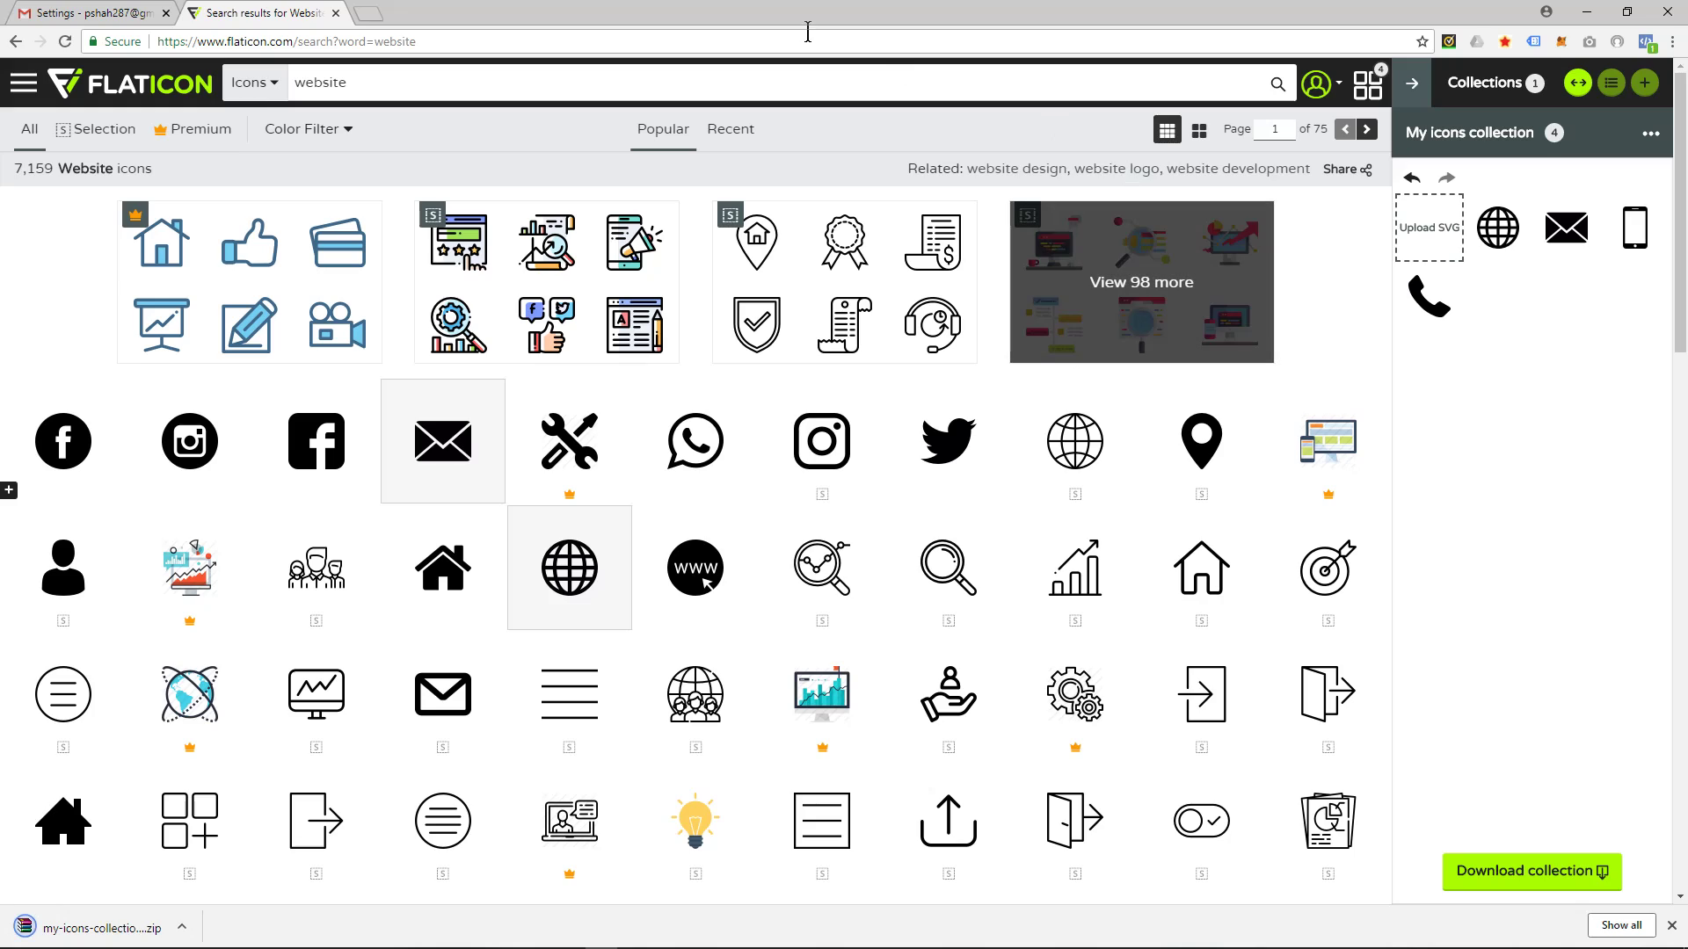
Snap the browser left, open the desktop tutorial folder beside it, and copy the zip in.
mouse_move(897, 23)
mouse_down()
mouse_move(61, 62)
mouse_move(4, 87)
mouse_up()
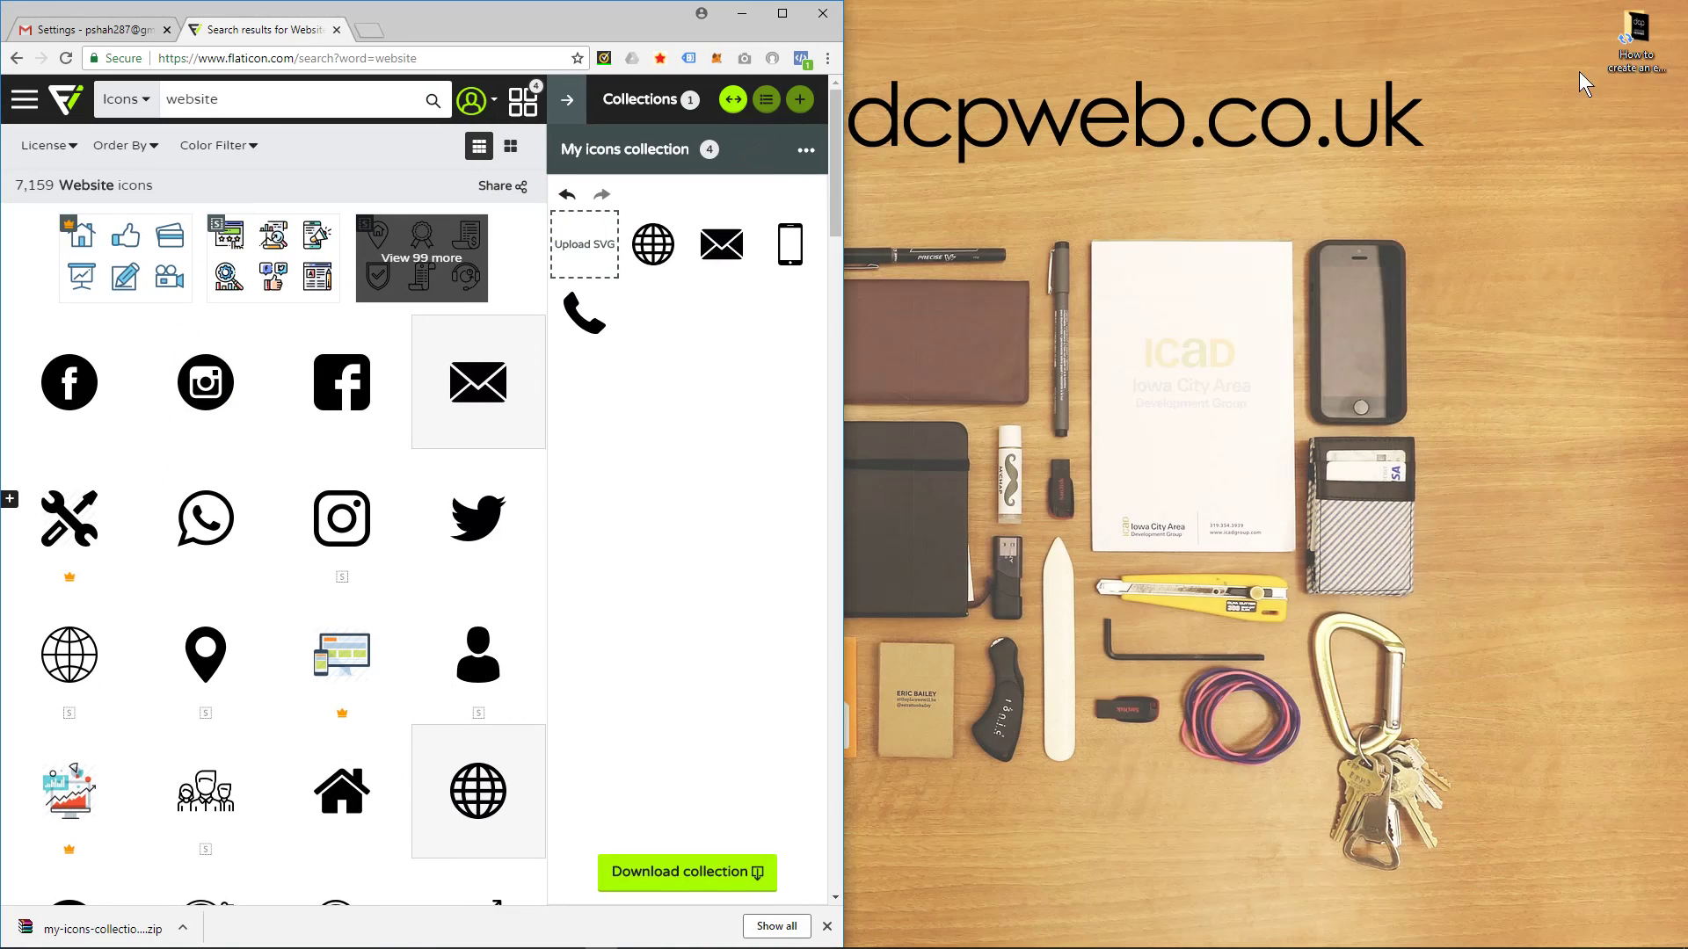
click(1633, 40)
double_click(1634, 40)
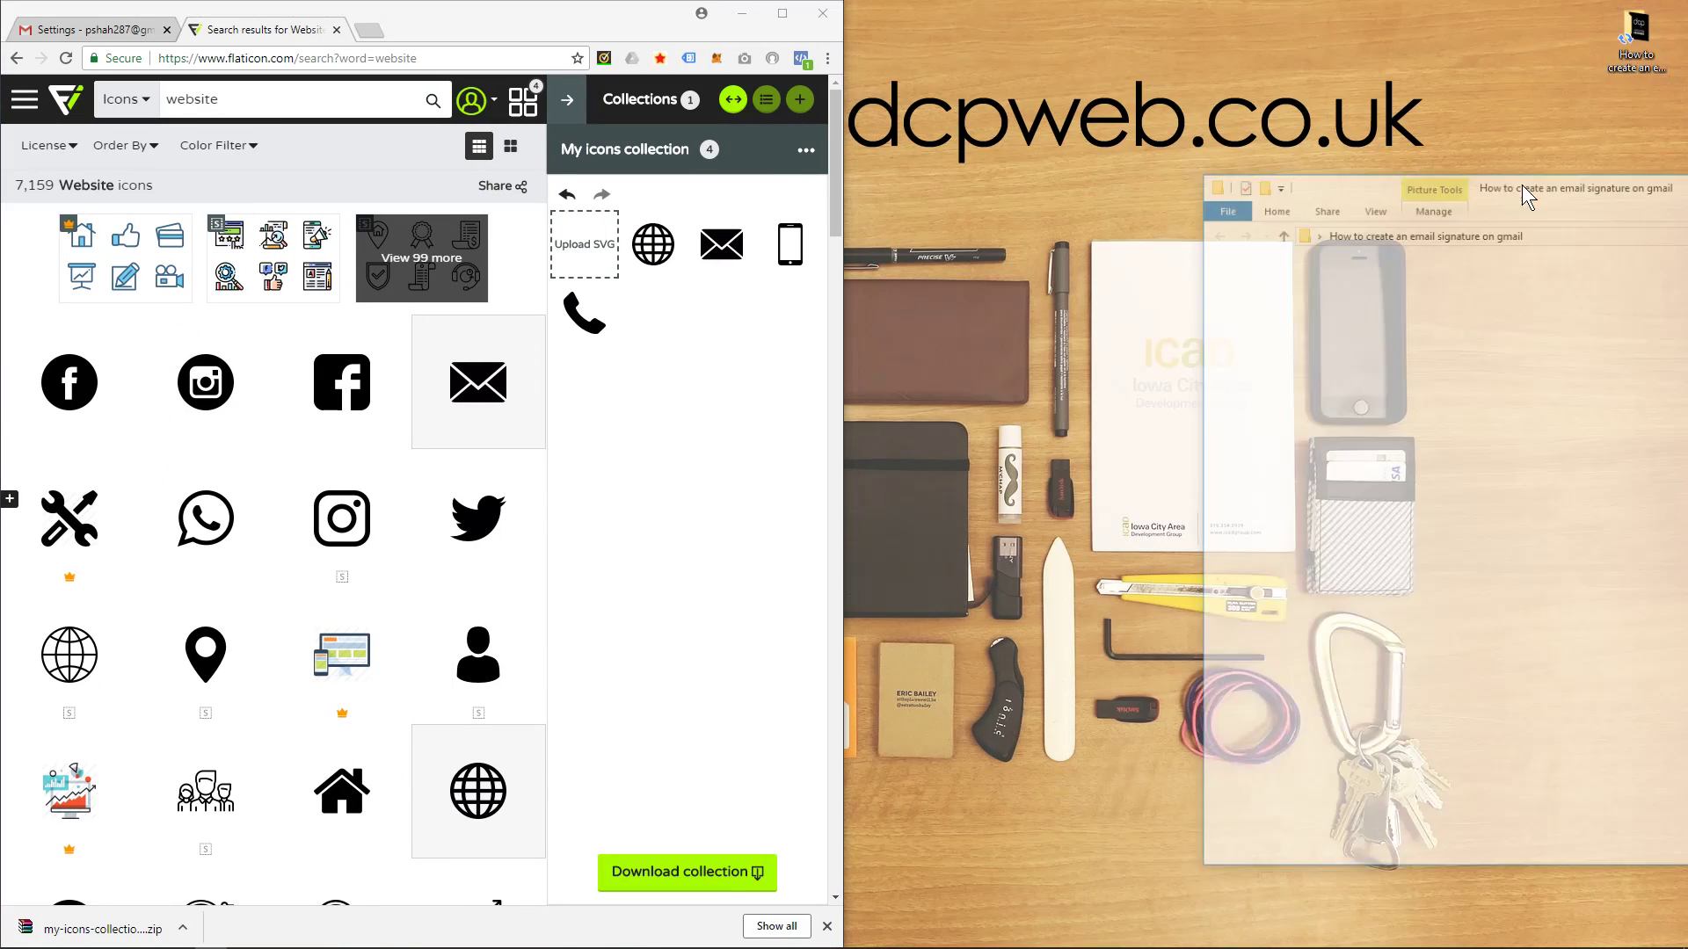
drag(1583, 189, 1368, 95)
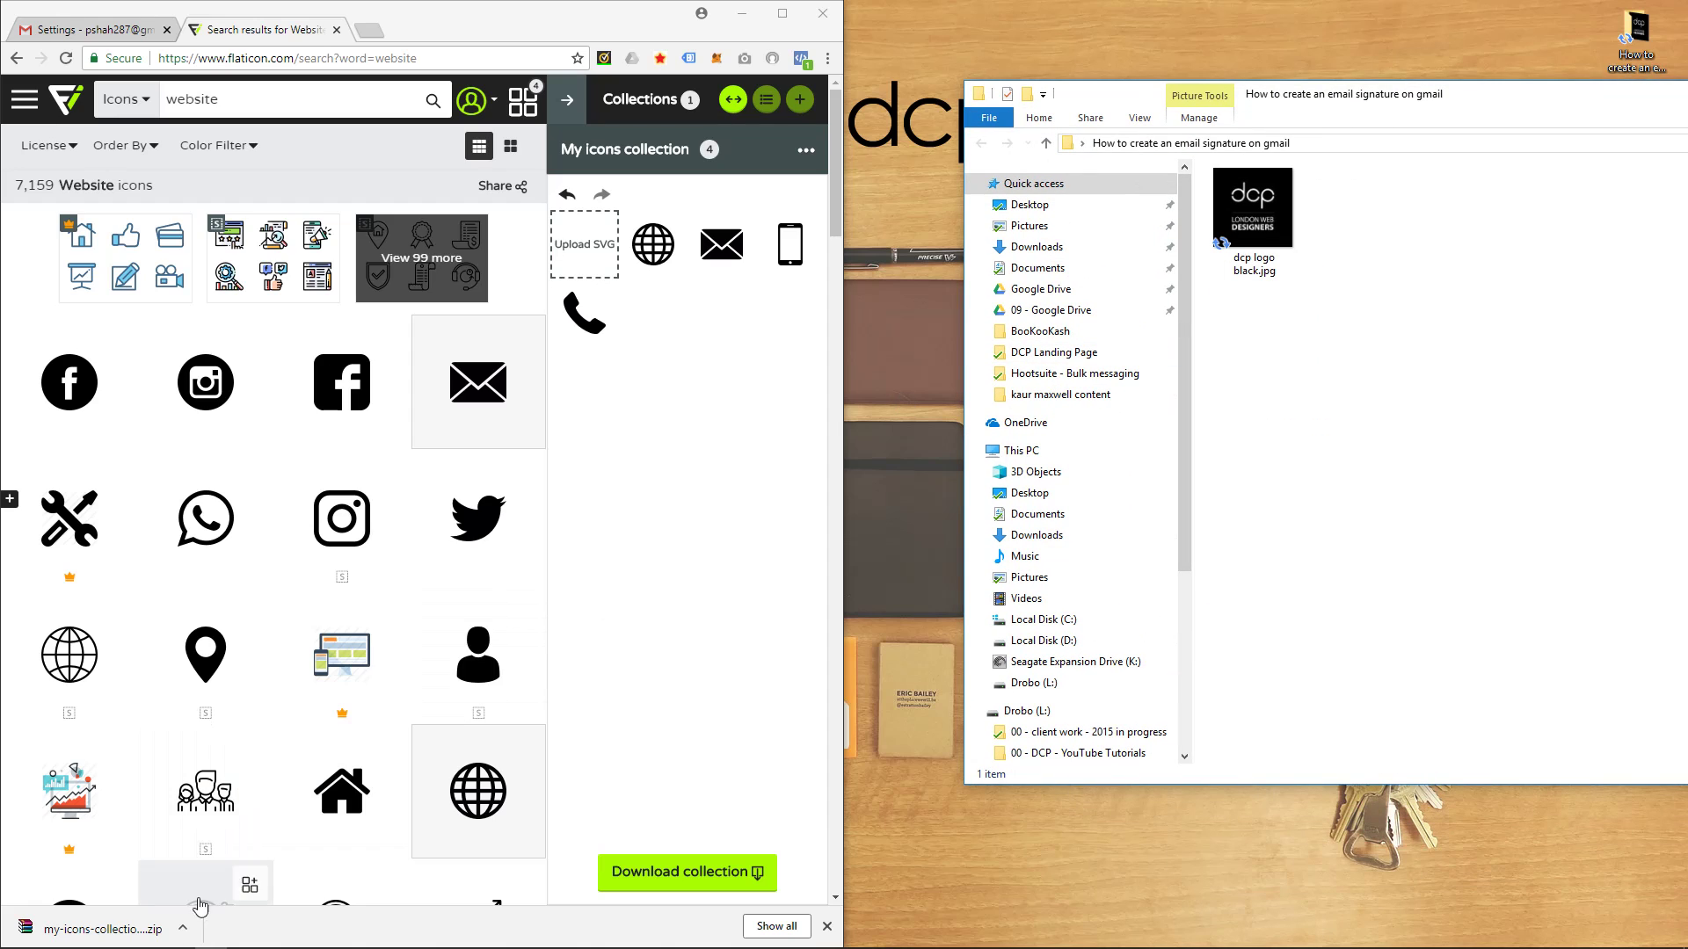
drag(132, 929, 1406, 393)
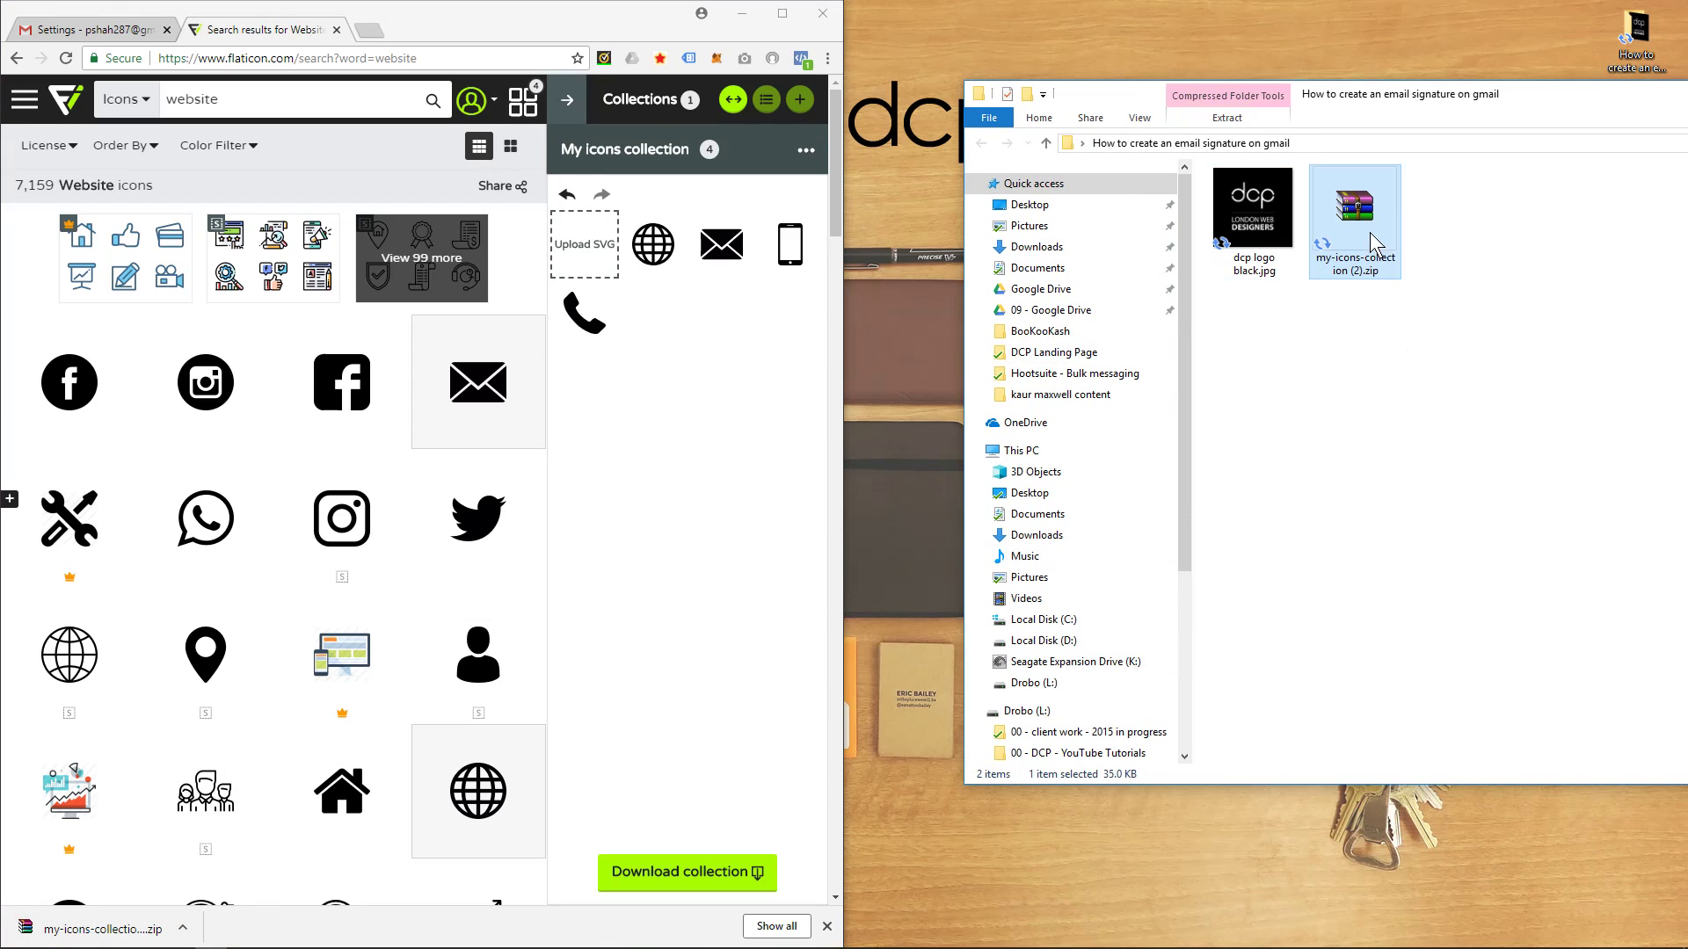
Extract the zip to 'my-icons-collection (2)' and open the extracted folder.
right_click(1353, 211)
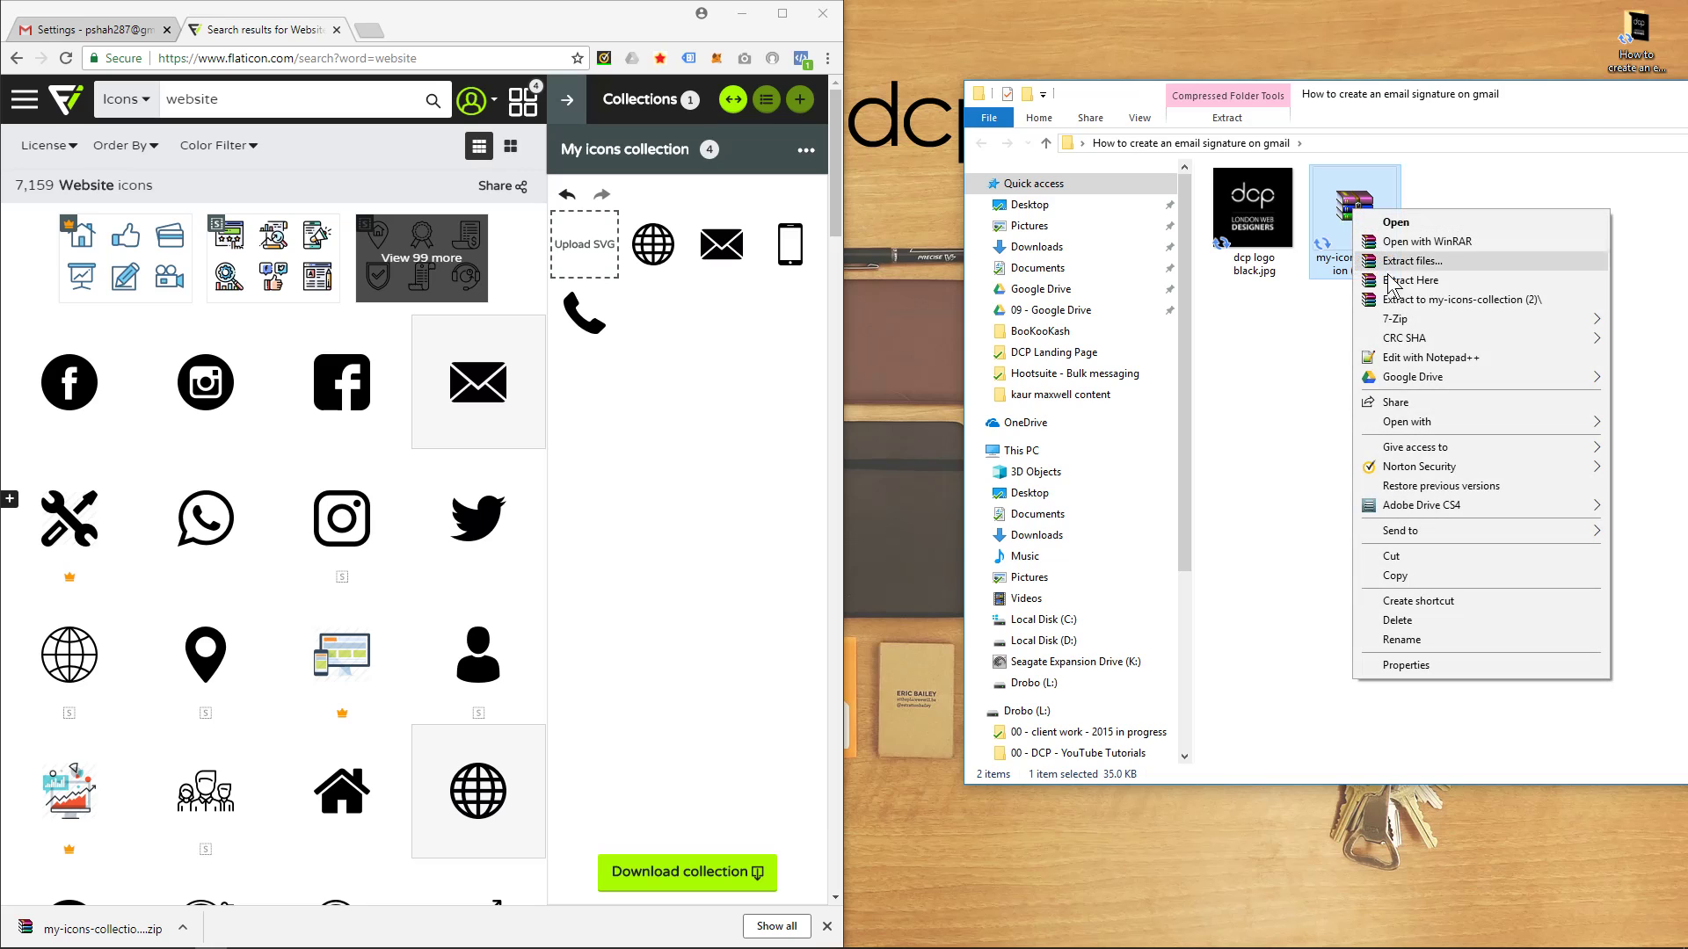
click(1418, 300)
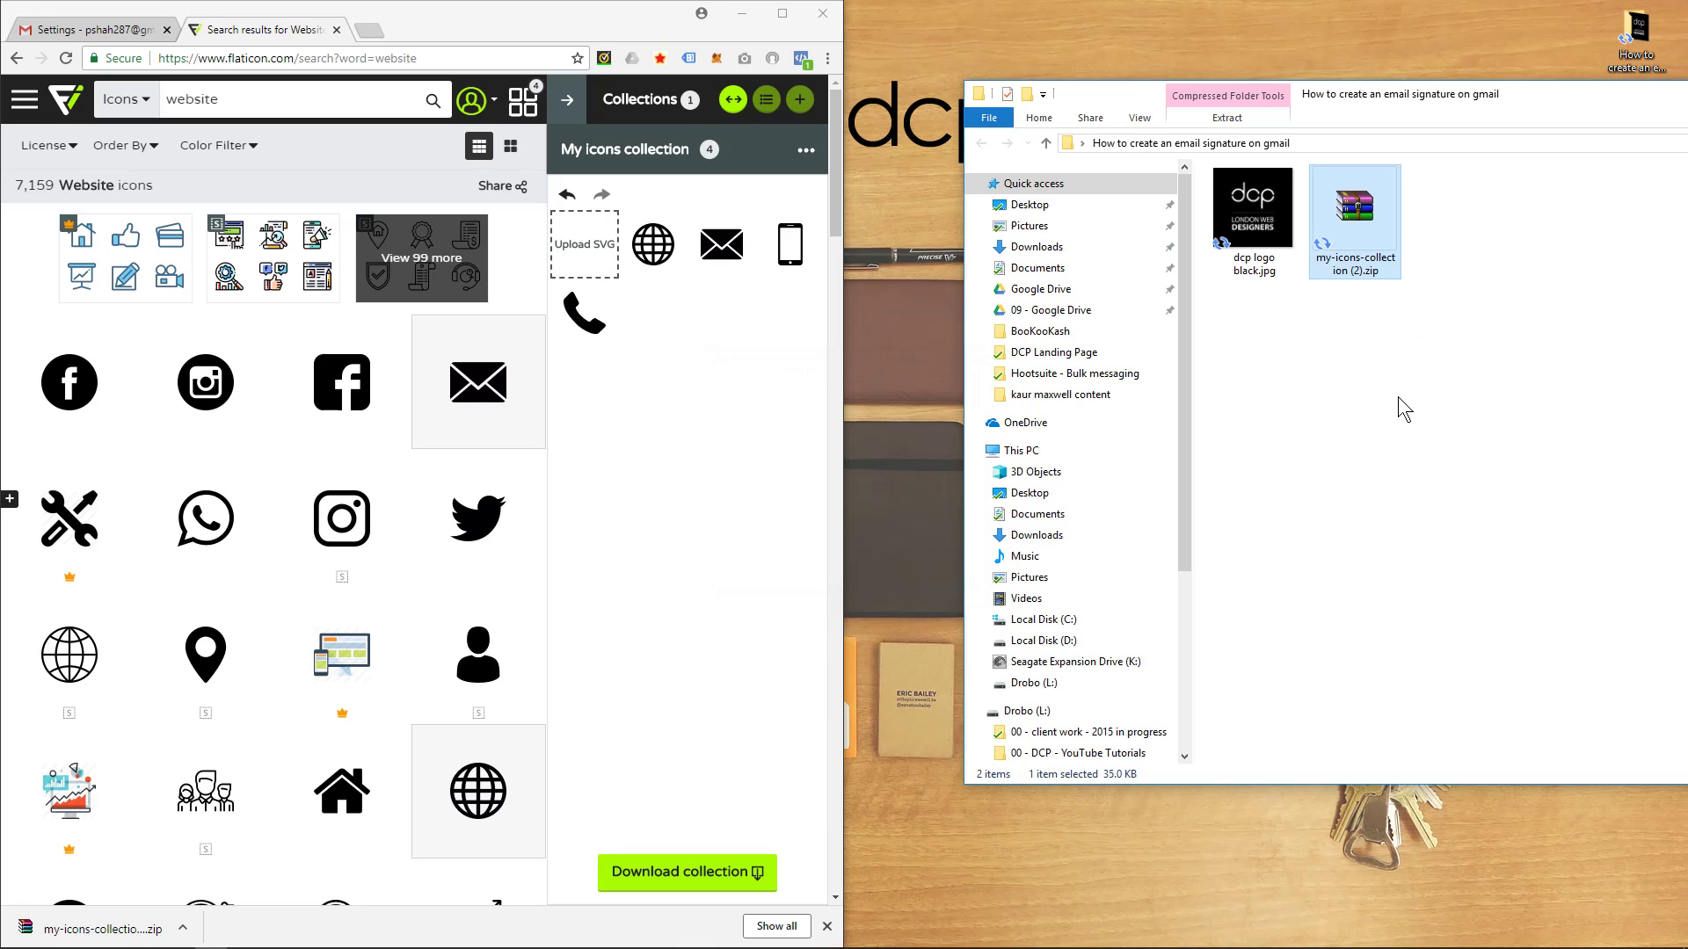
click(1351, 257)
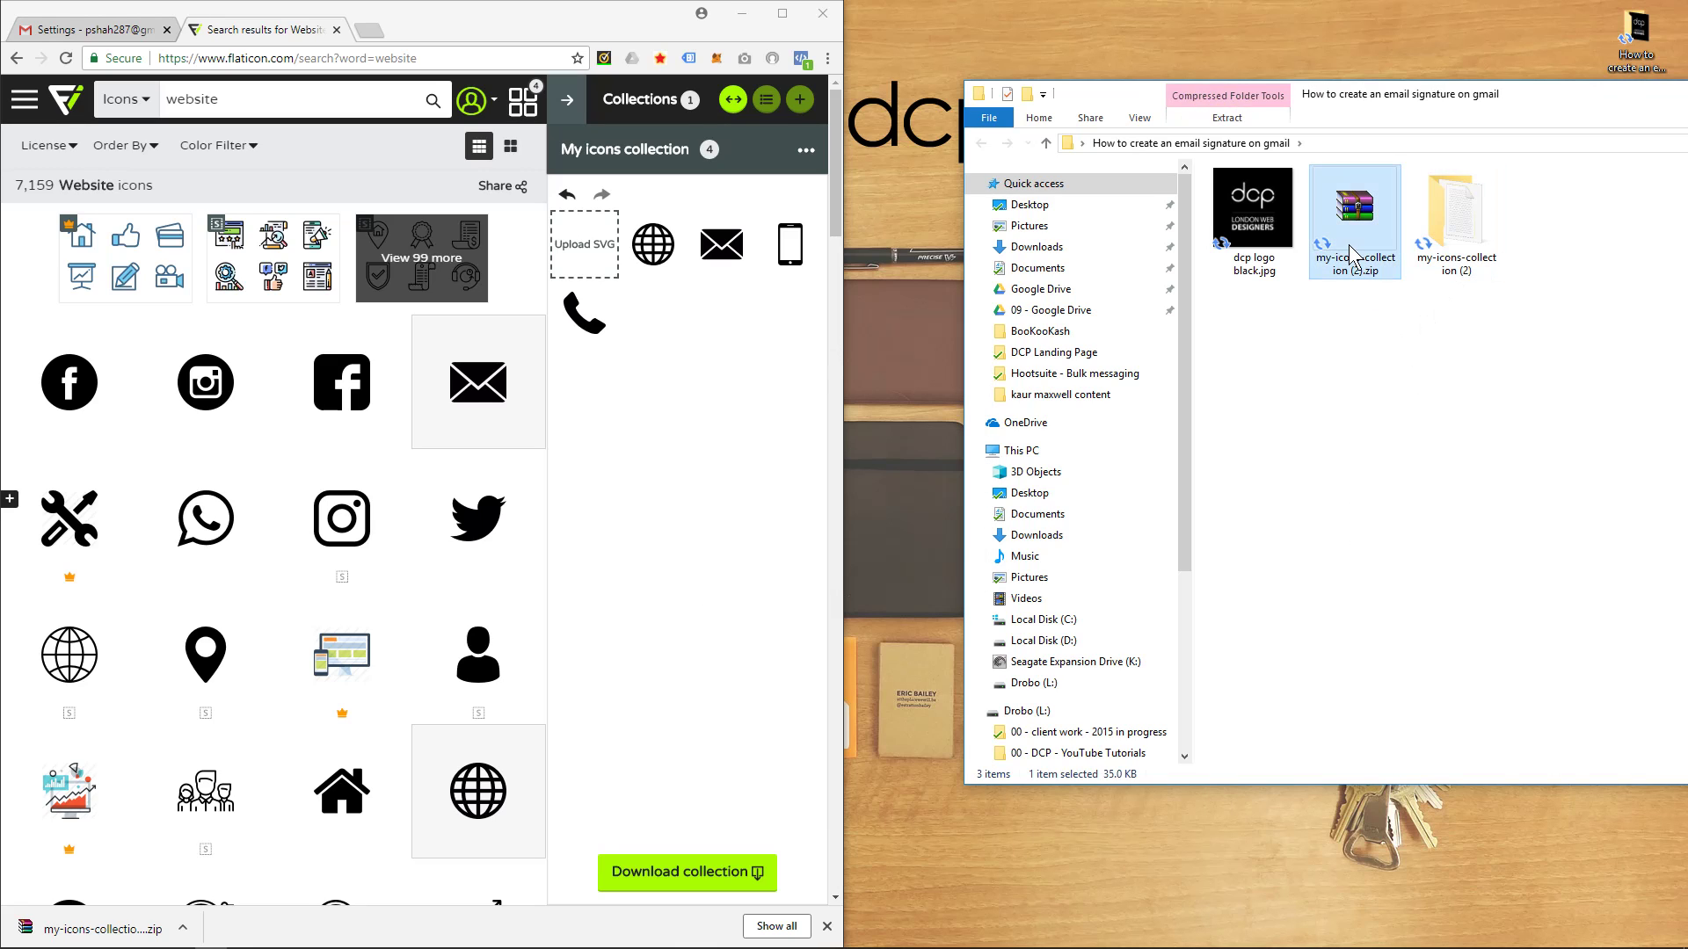
double_click(1455, 220)
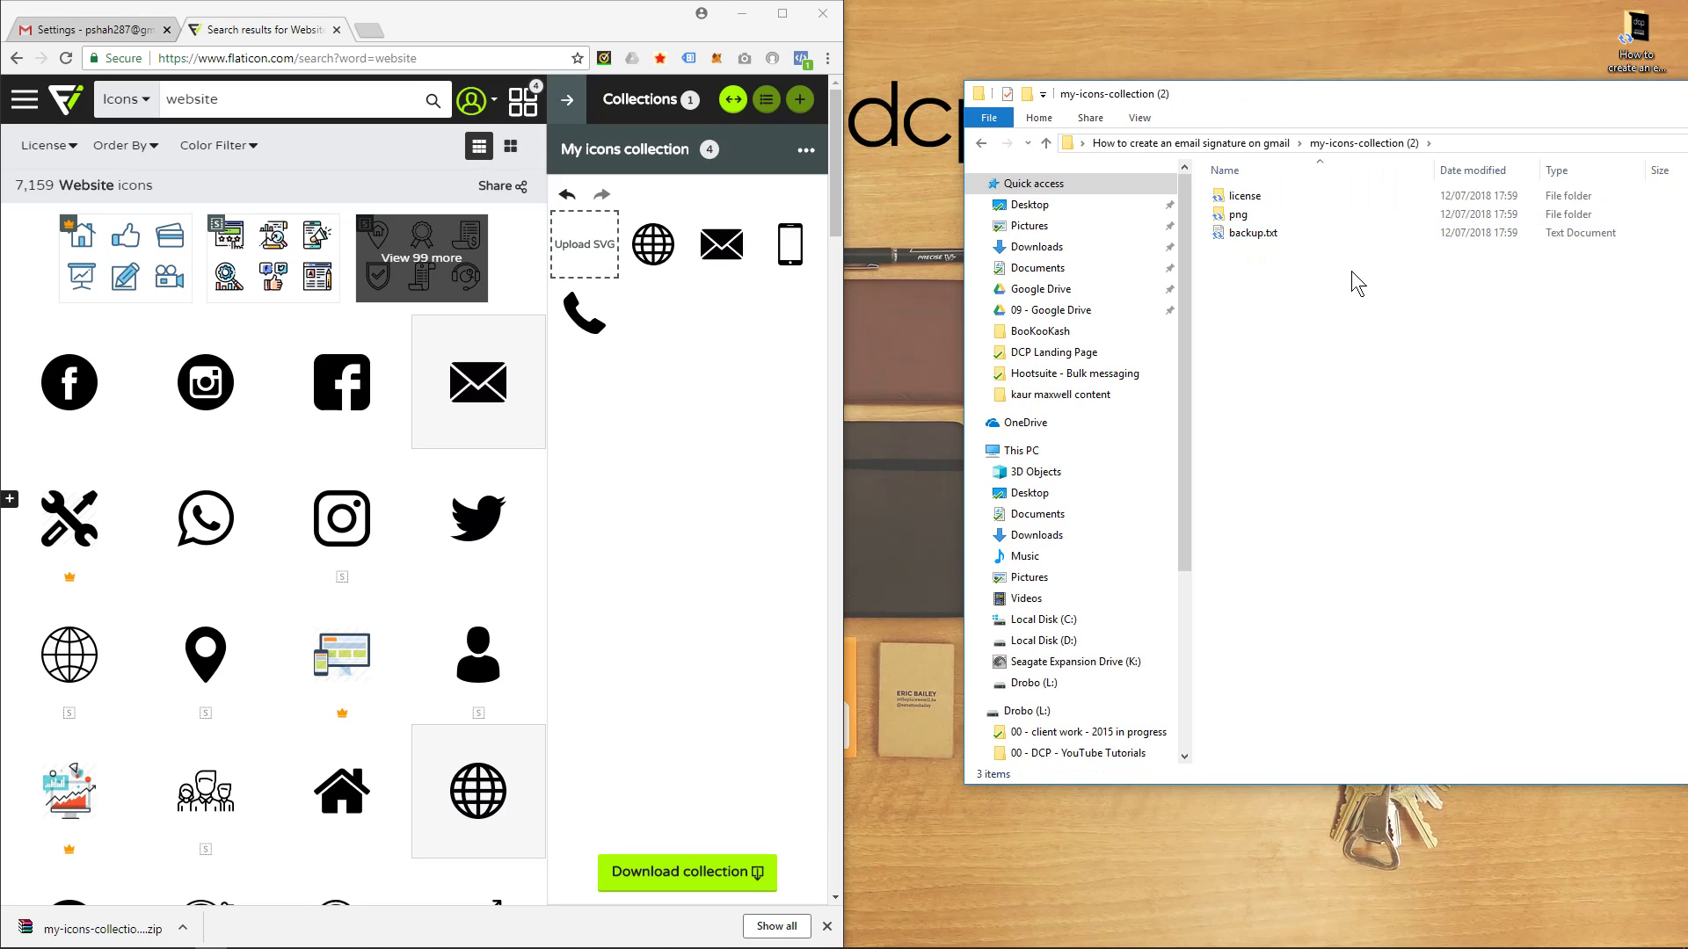
Delete the license folder and backup.txt, then open the png folder.
click(1248, 196)
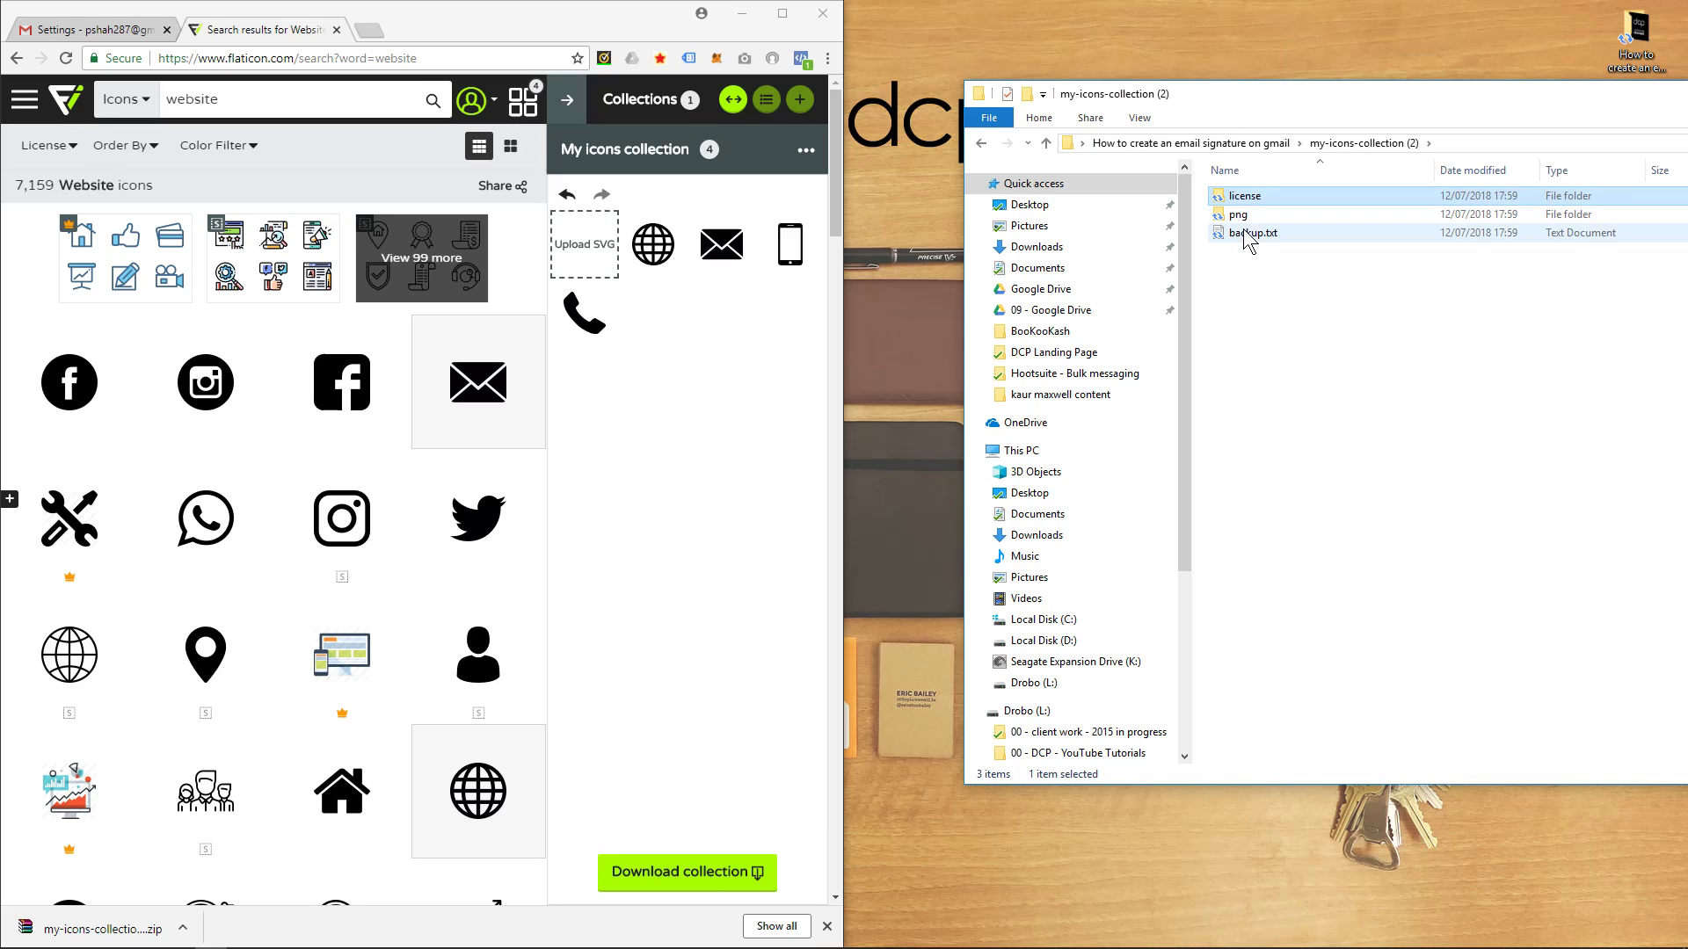
key(Delete)
click(1248, 216)
key(Delete)
double_click(1240, 196)
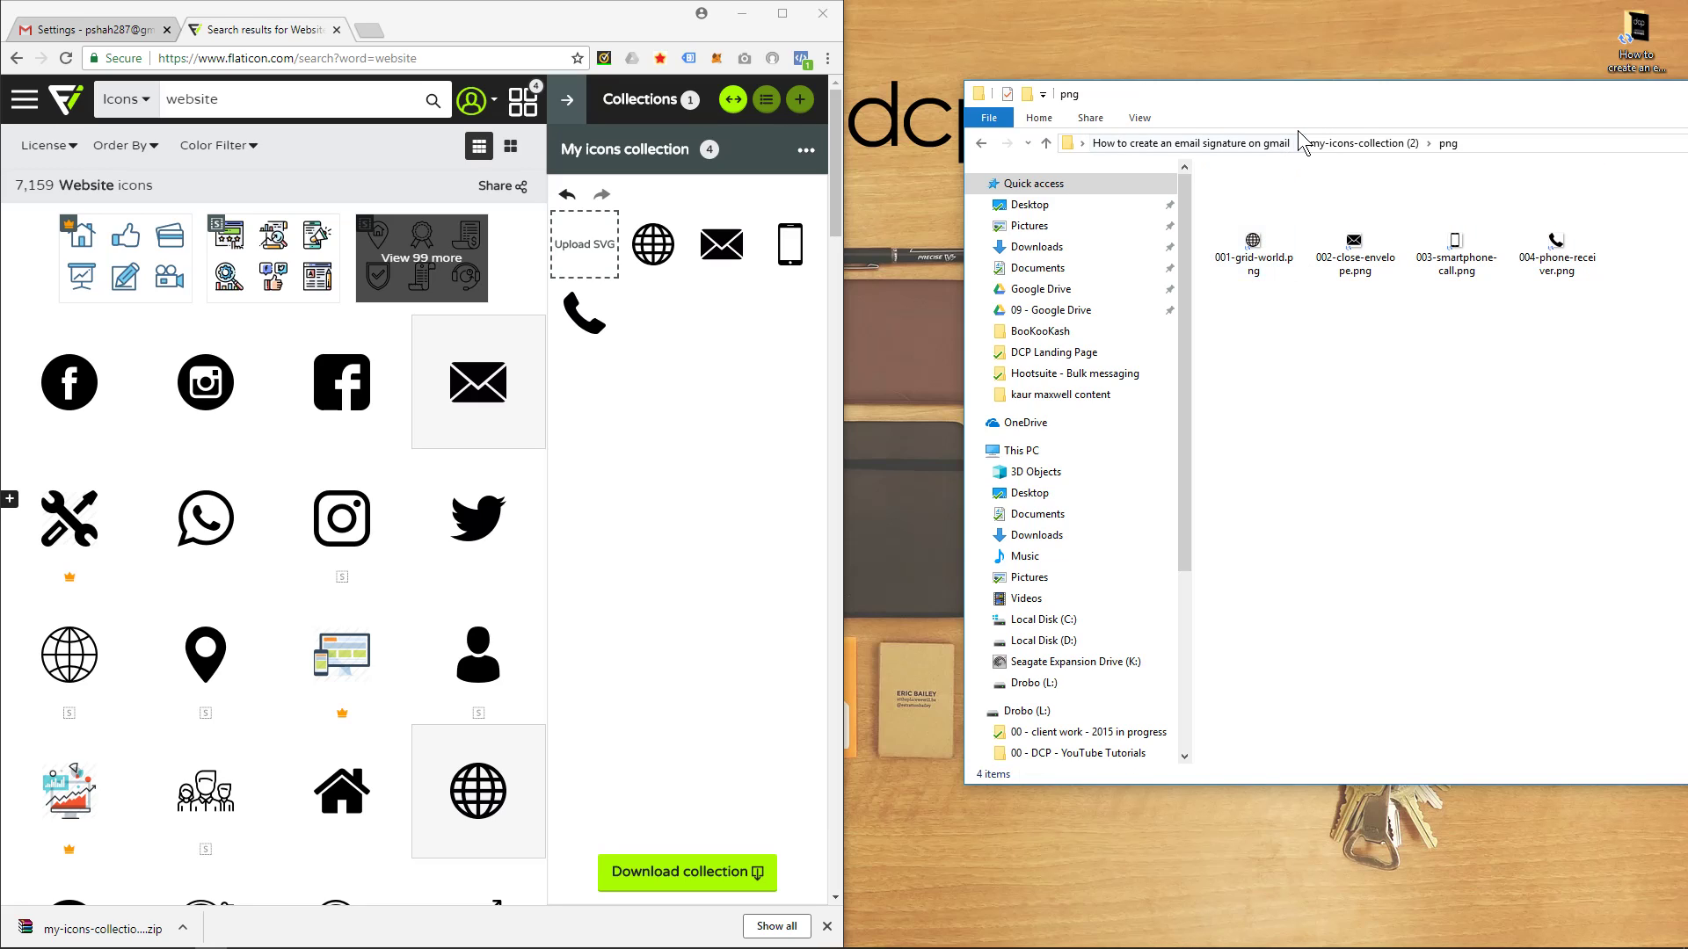
Dock the folder window on the right beside the browser, collapse its folder tree, and return to Gmail.
key(super+Right)
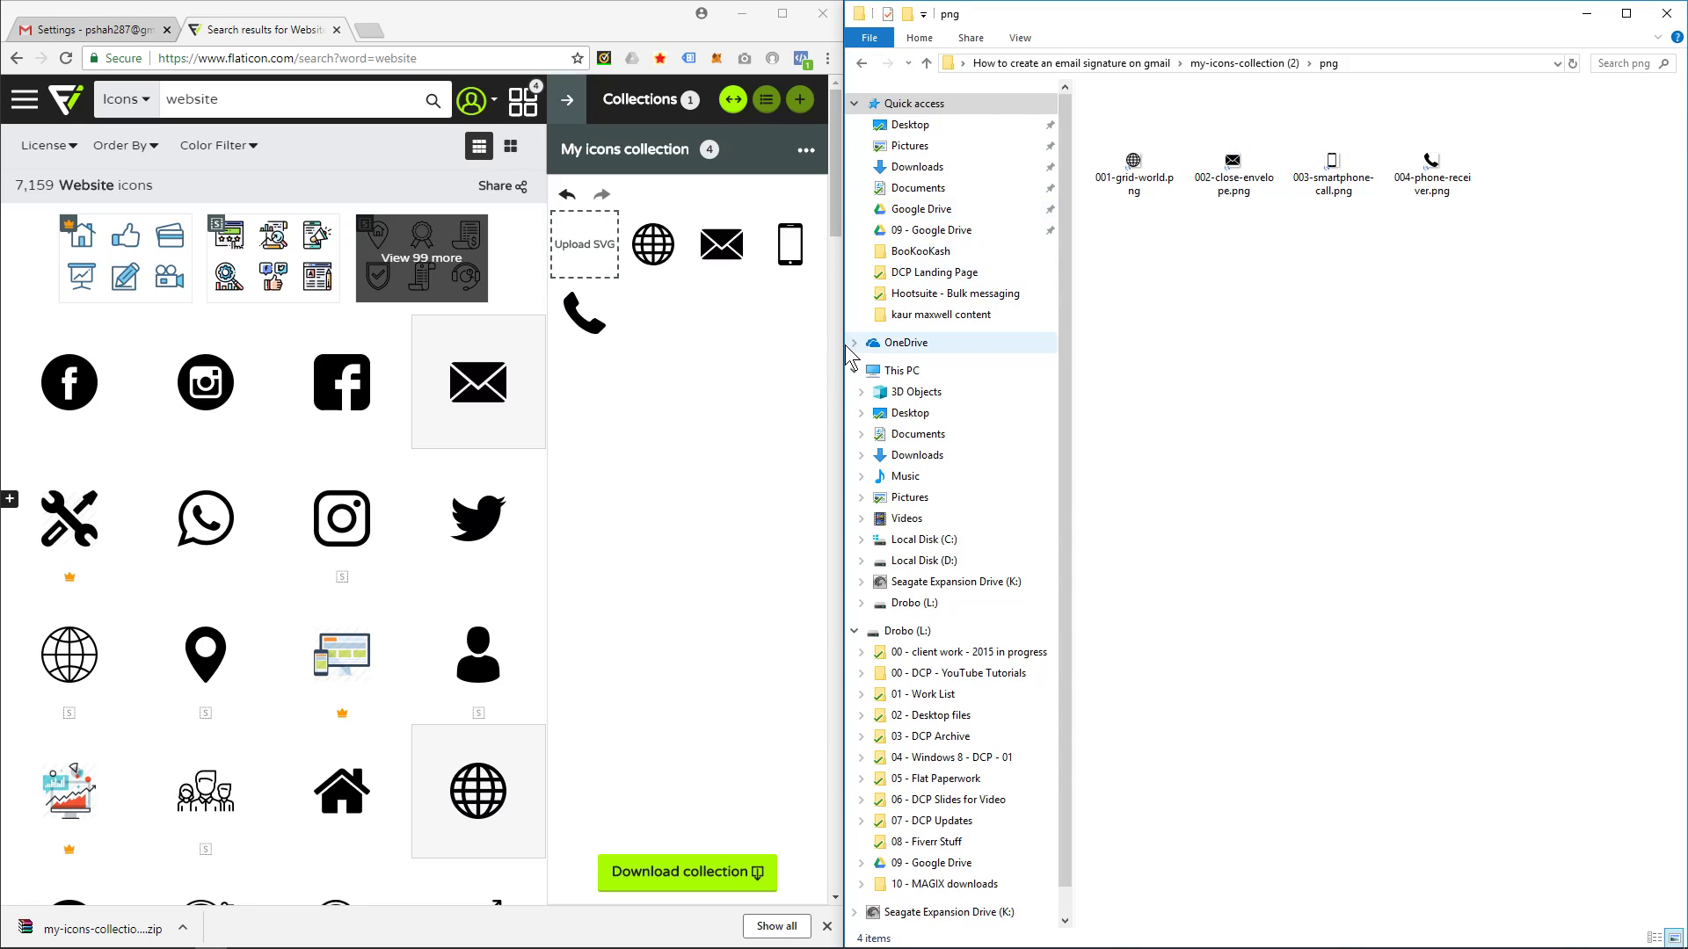
drag(847, 356, 1035, 356)
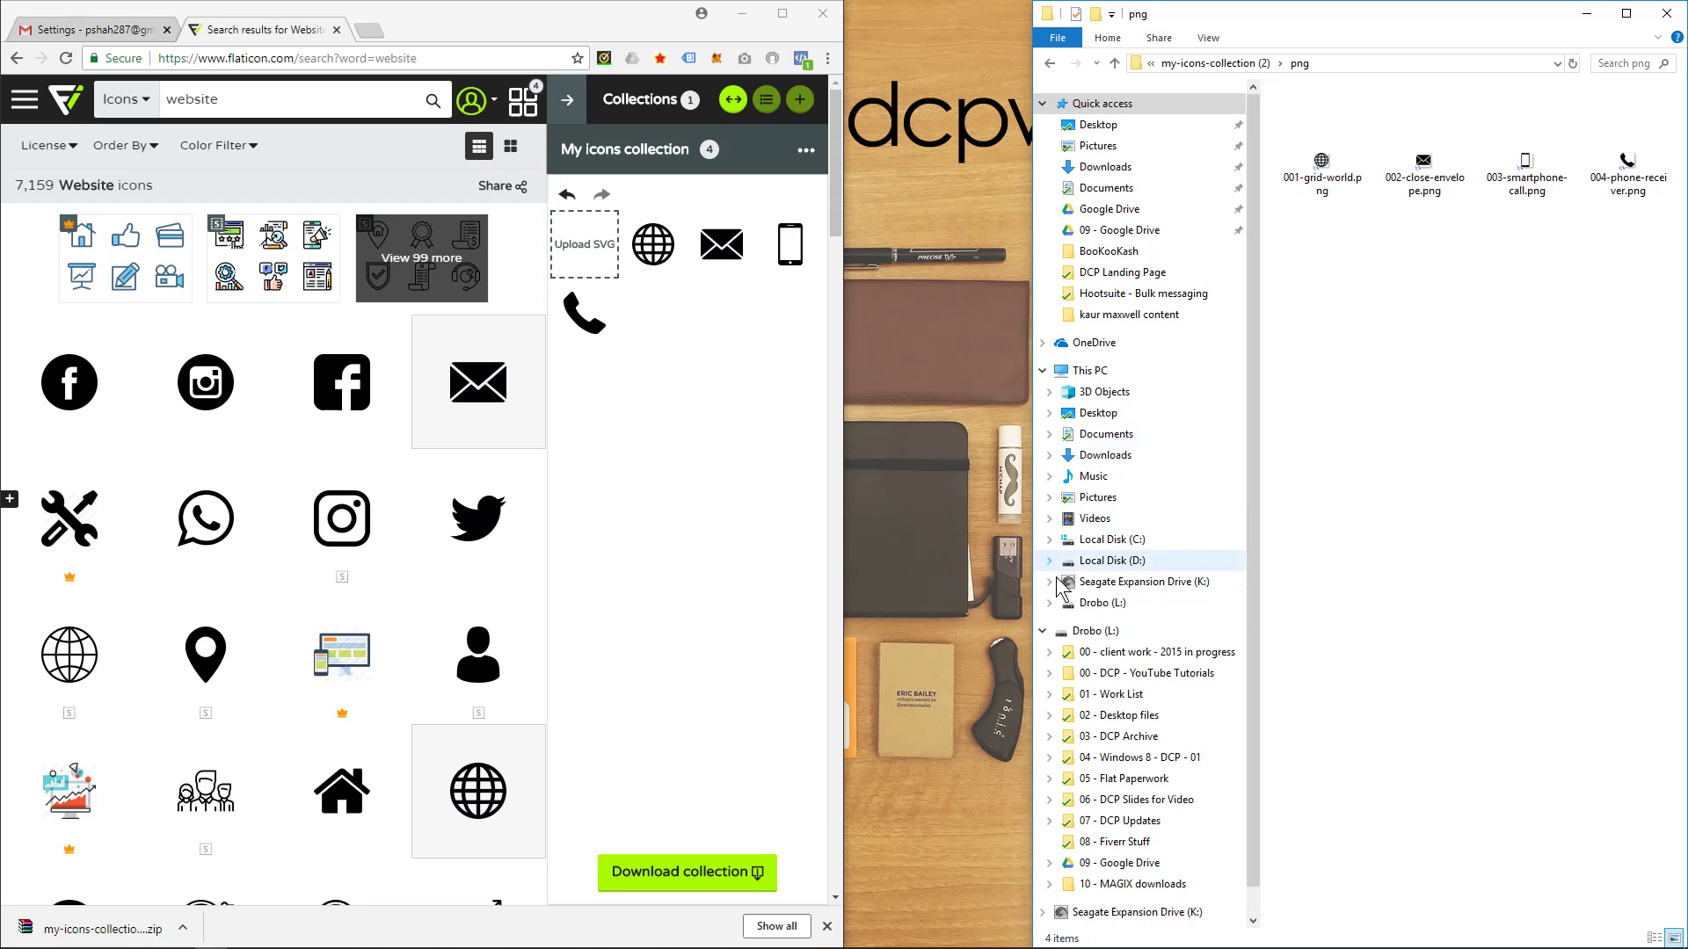
click(1043, 630)
click(1042, 370)
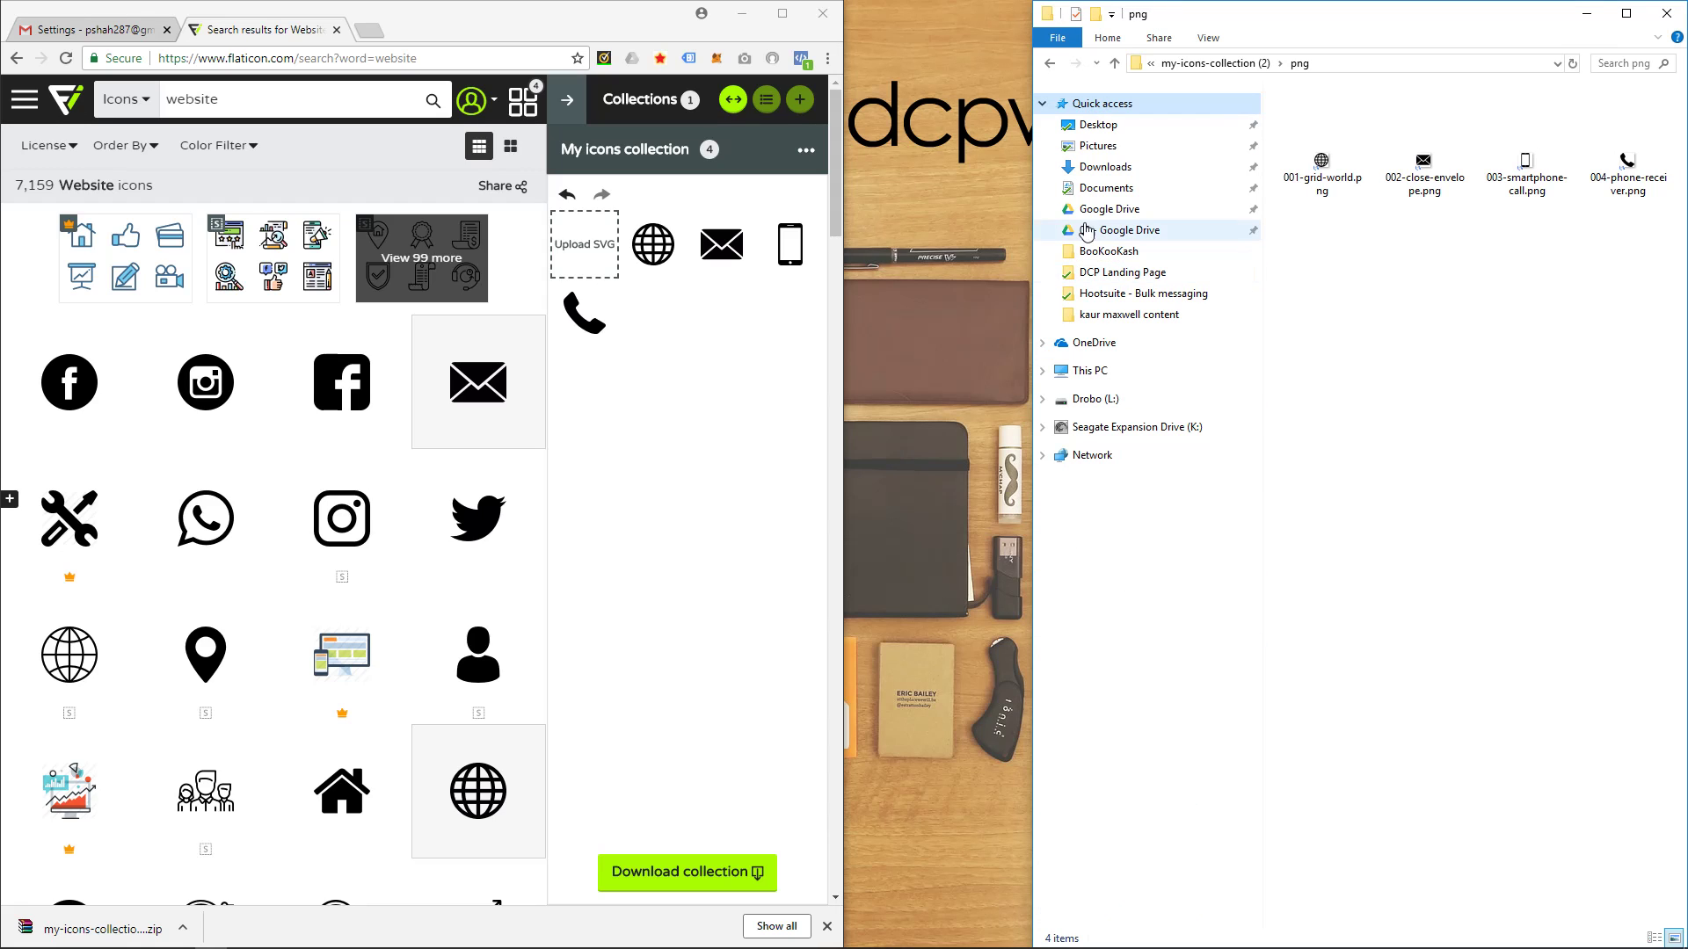
drag(844, 222, 1030, 220)
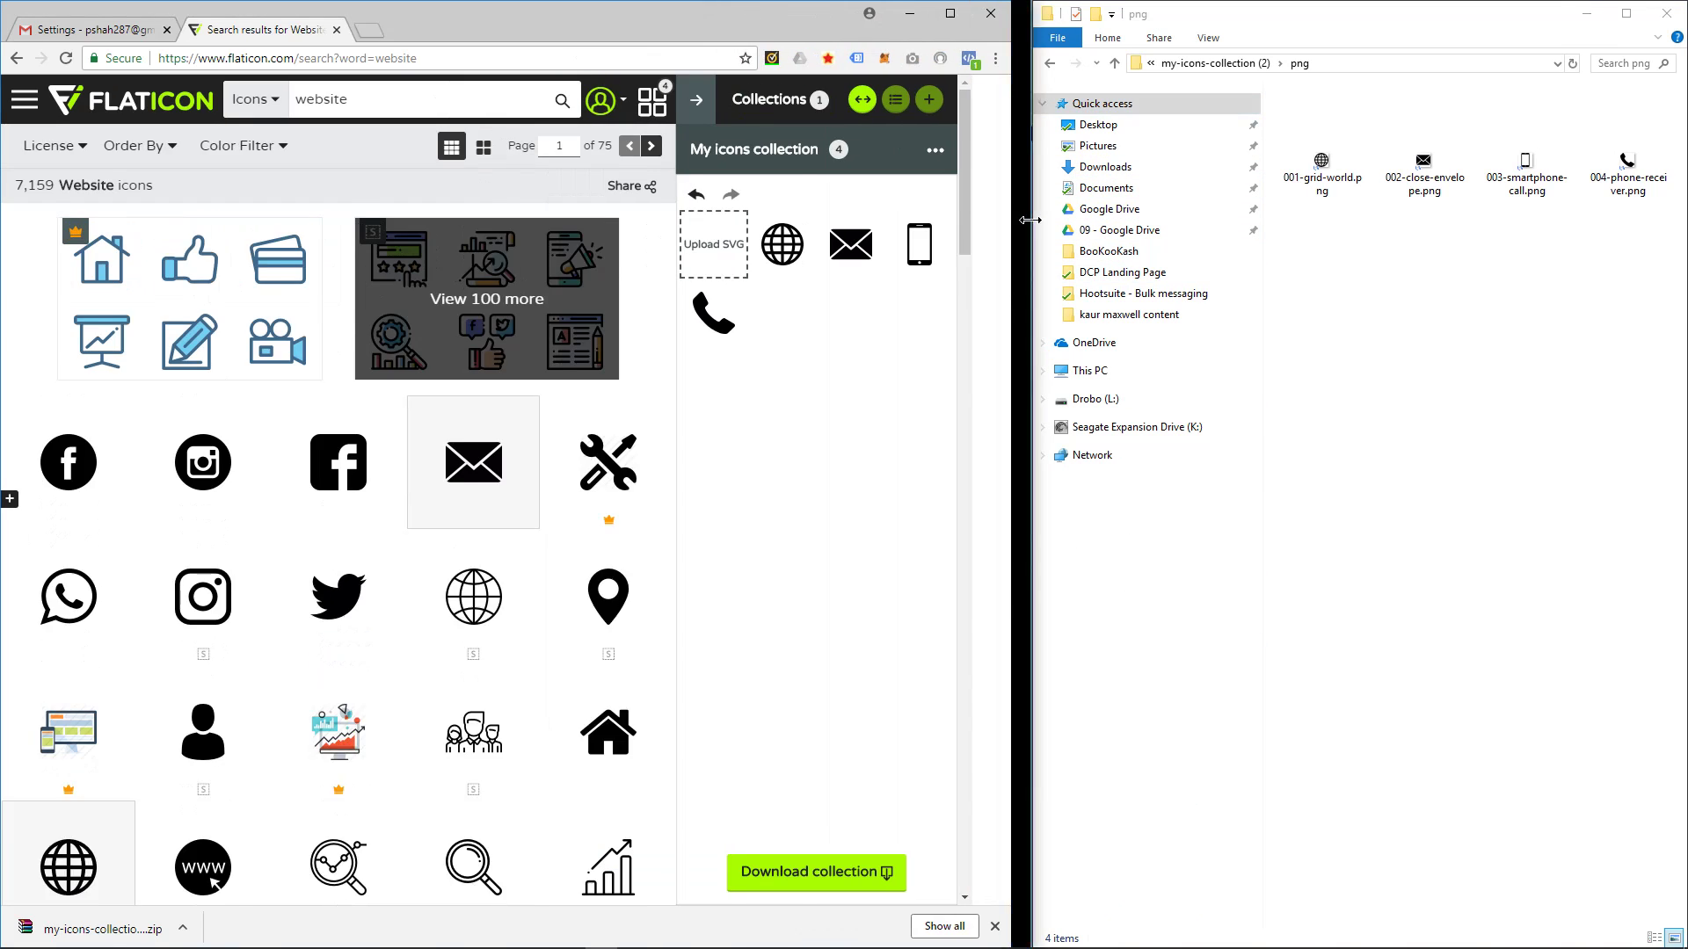
click(119, 30)
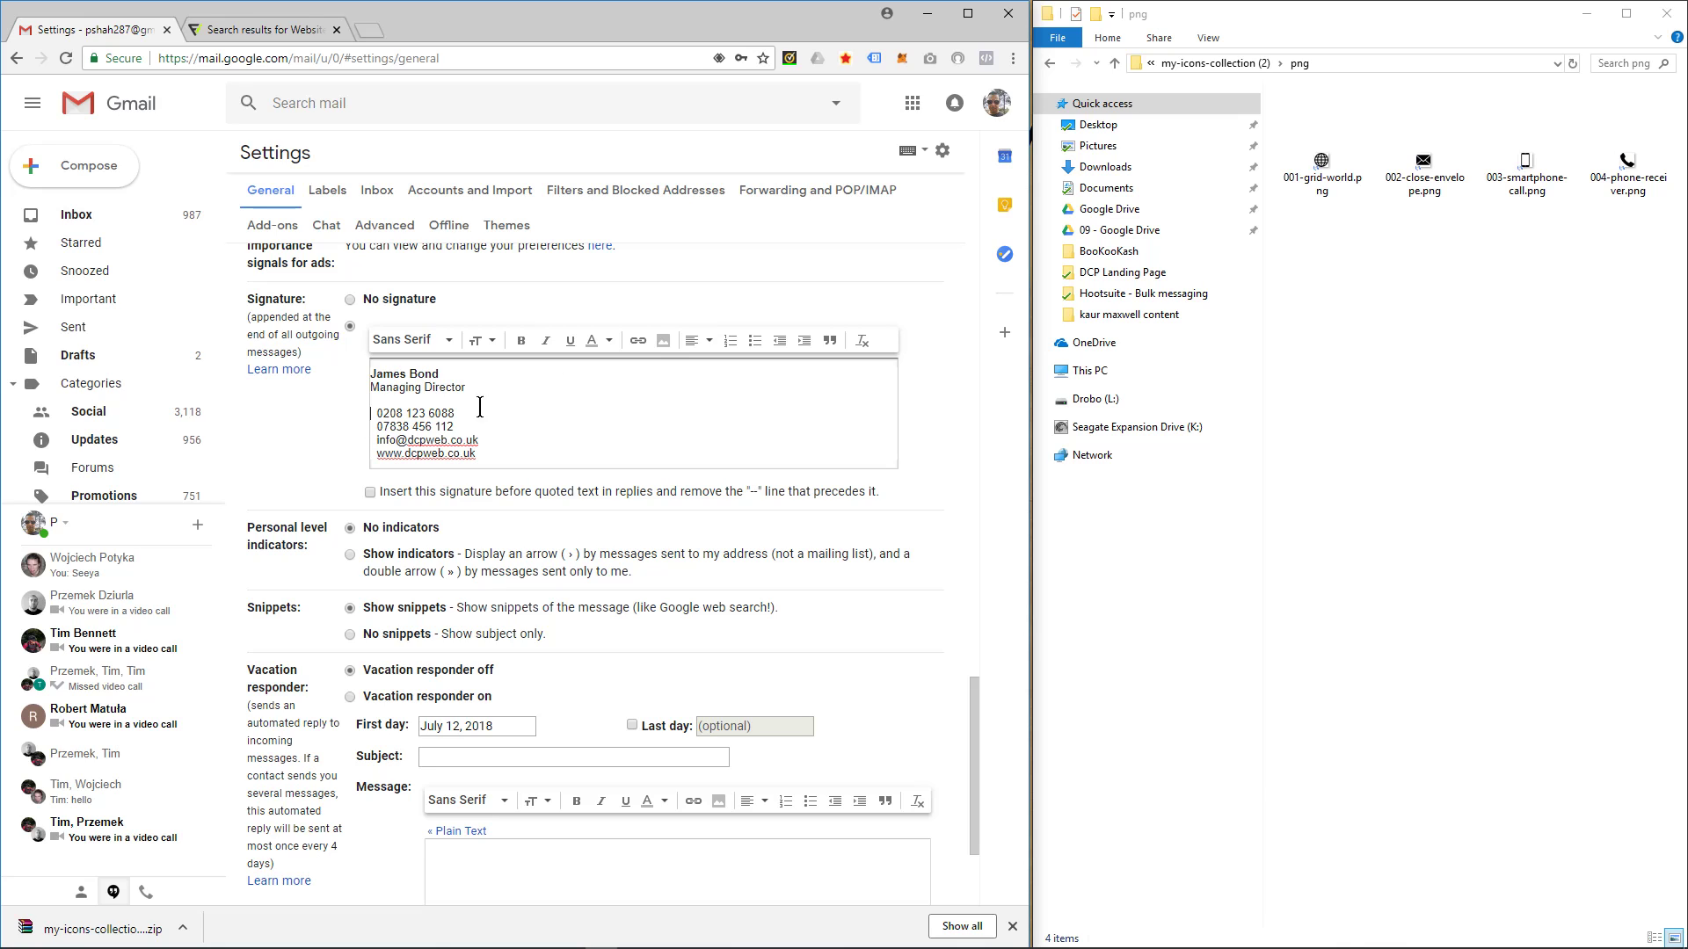
Upload 004-phone-receiver.png and 003-smartphone-call.png into the signature before the landline and mobile numbers.
click(662, 341)
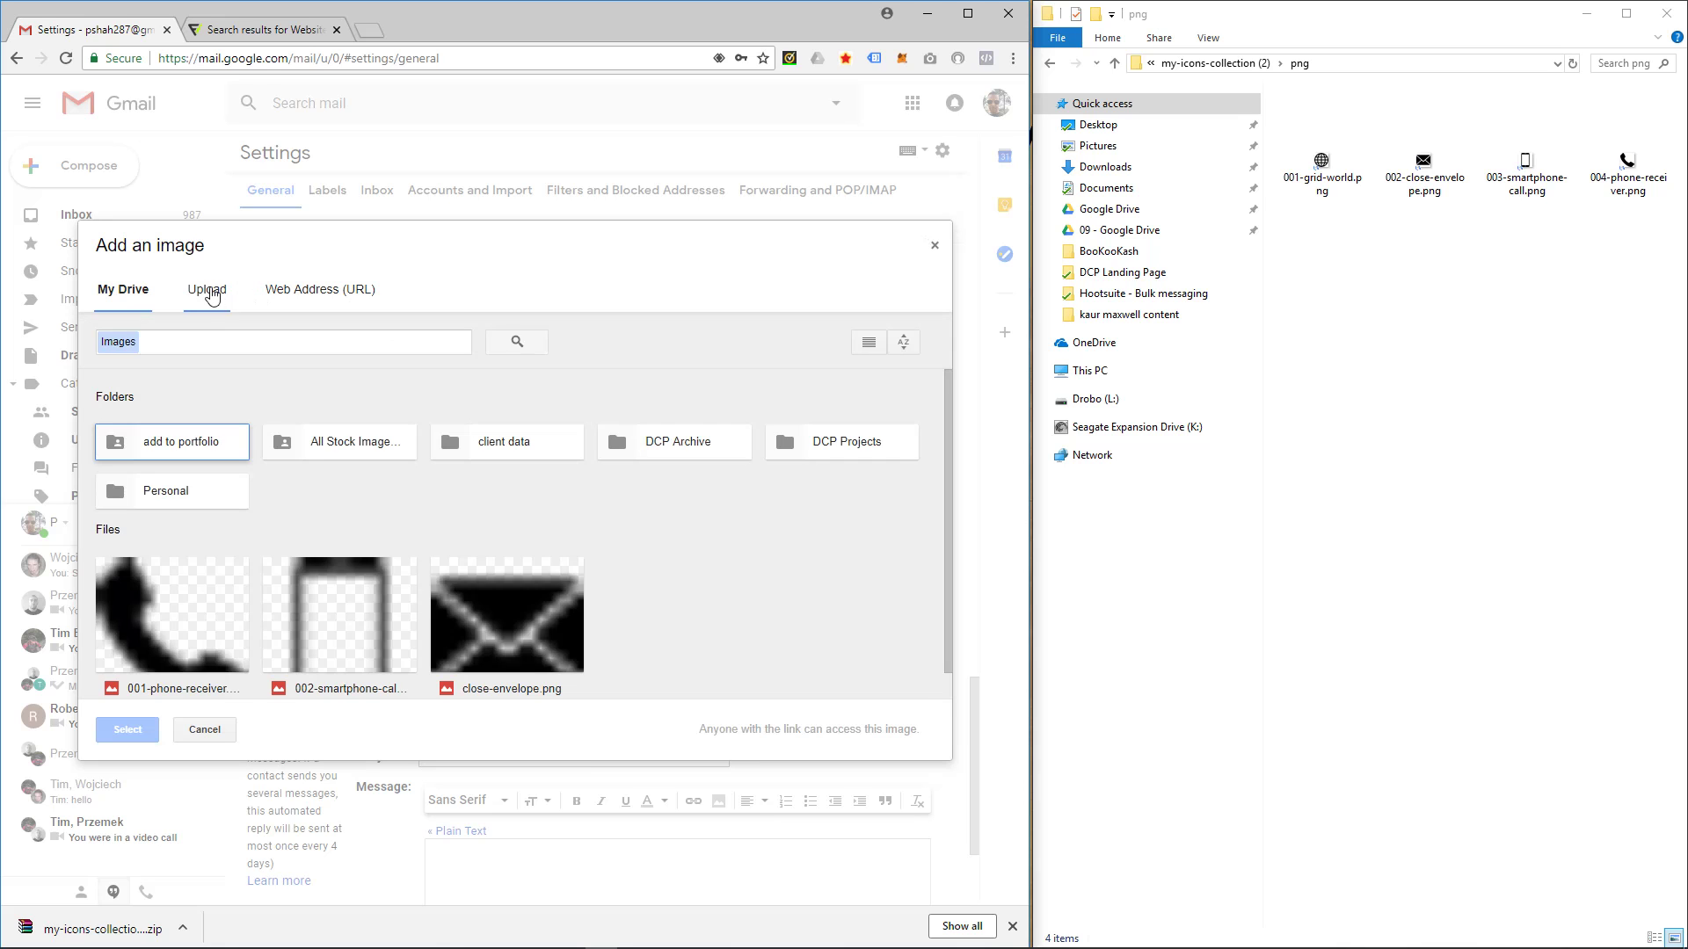
click(211, 293)
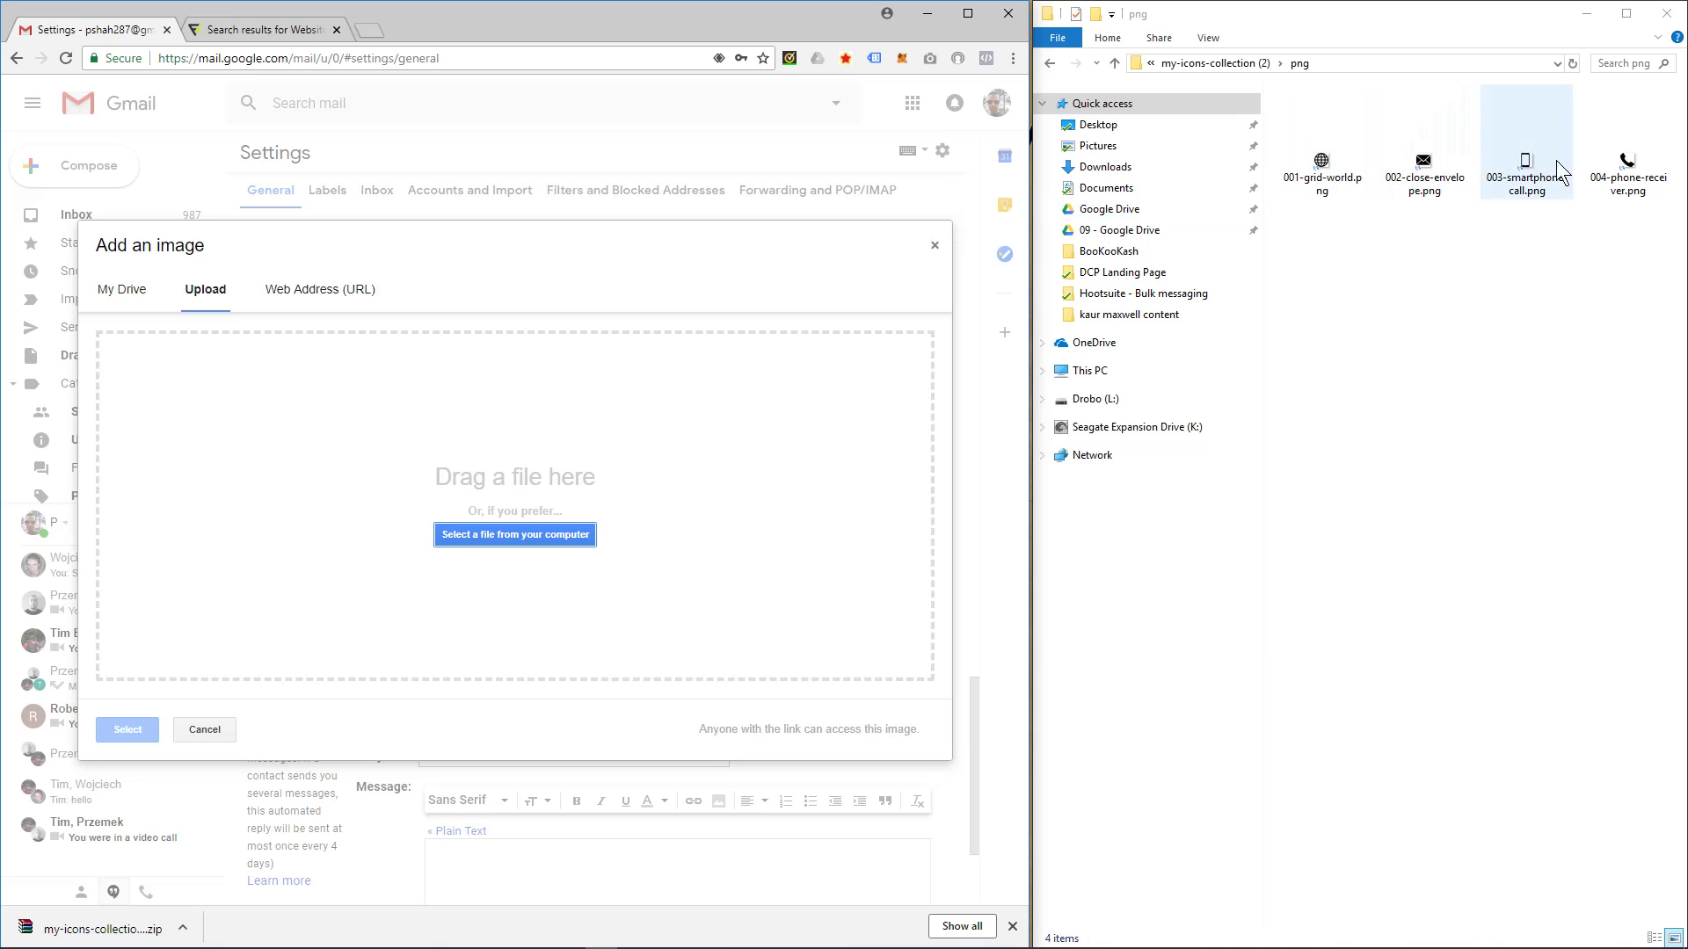
drag(1628, 167, 603, 441)
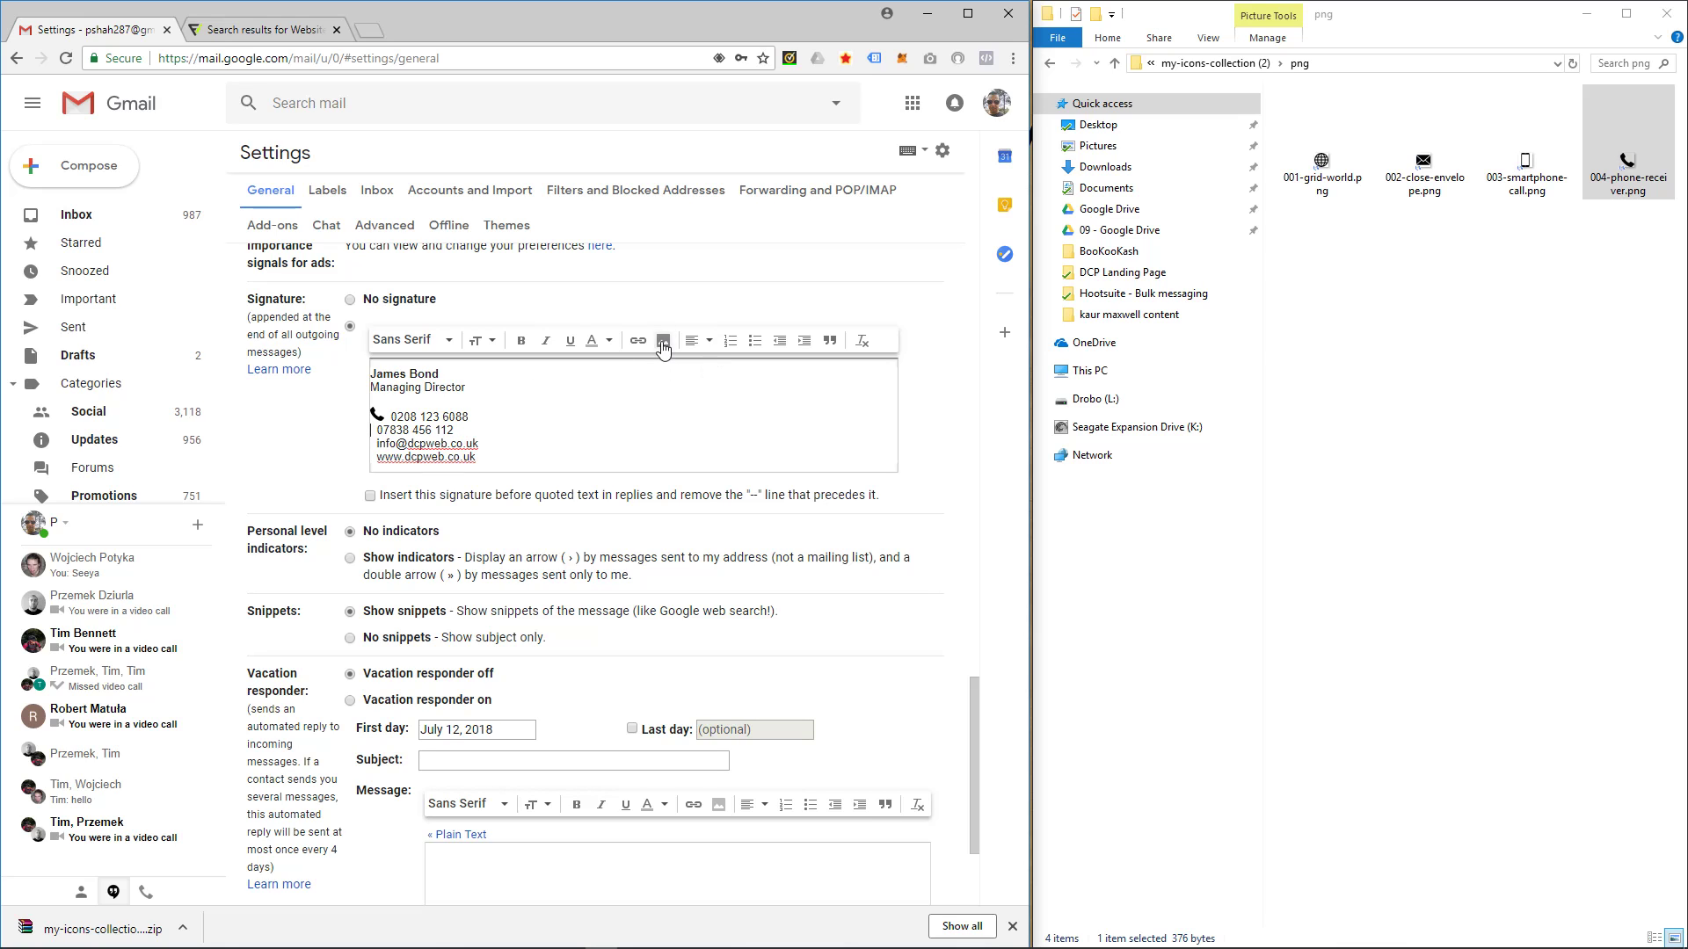
click(664, 340)
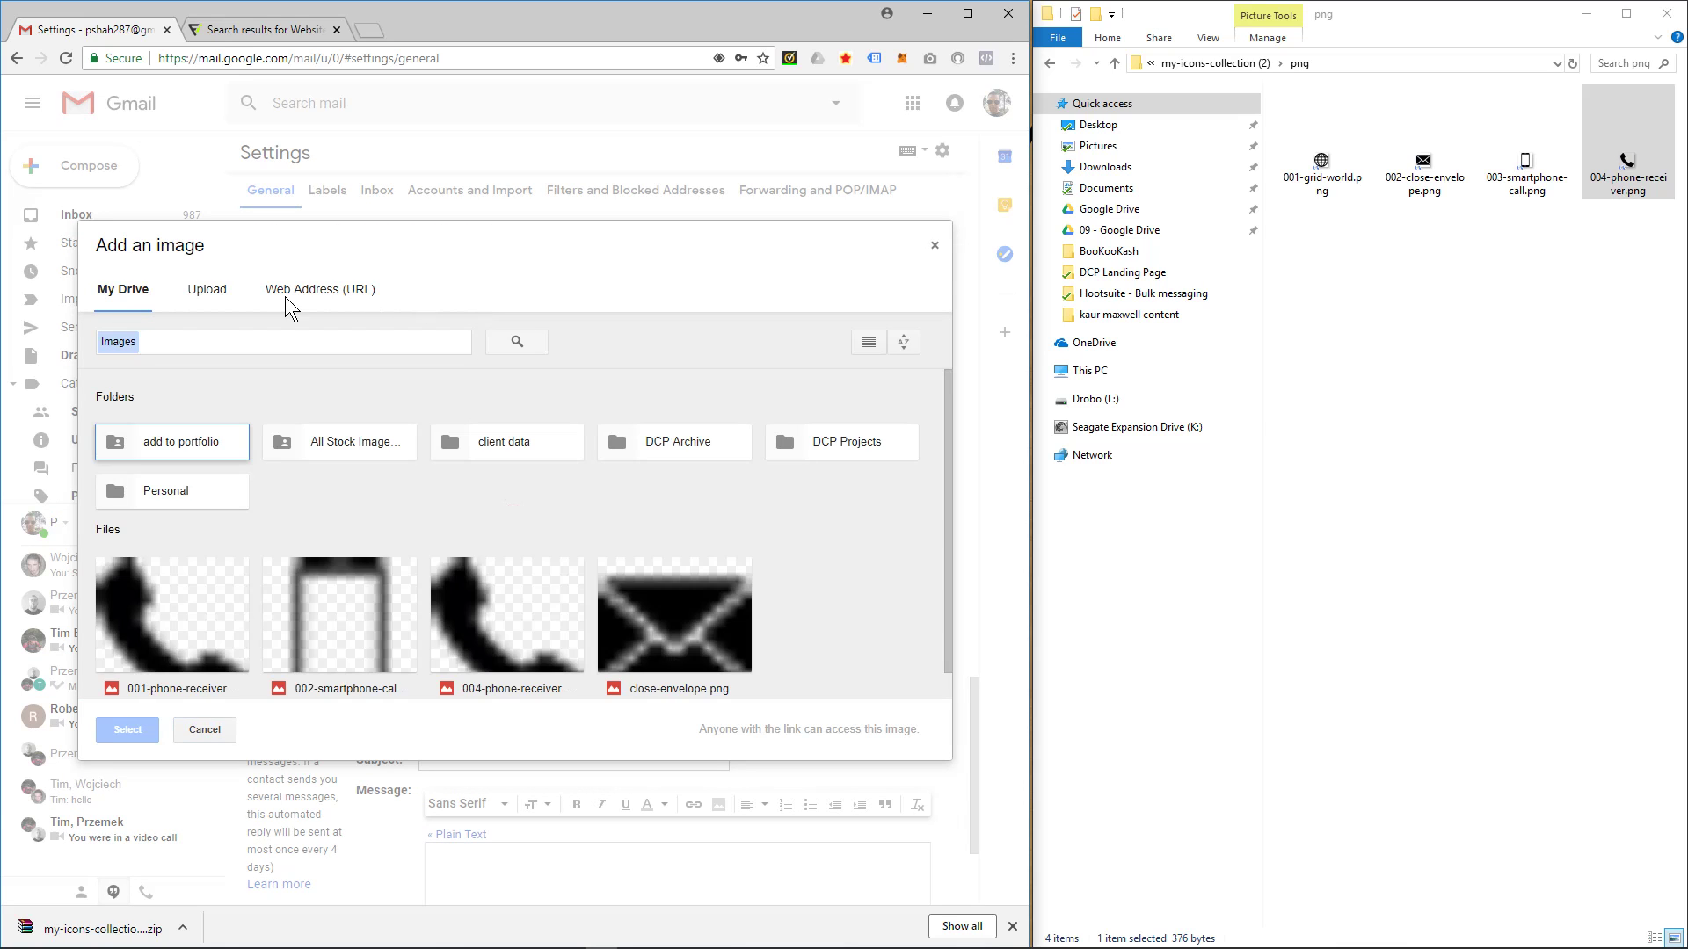
click(205, 290)
drag(1508, 188, 720, 584)
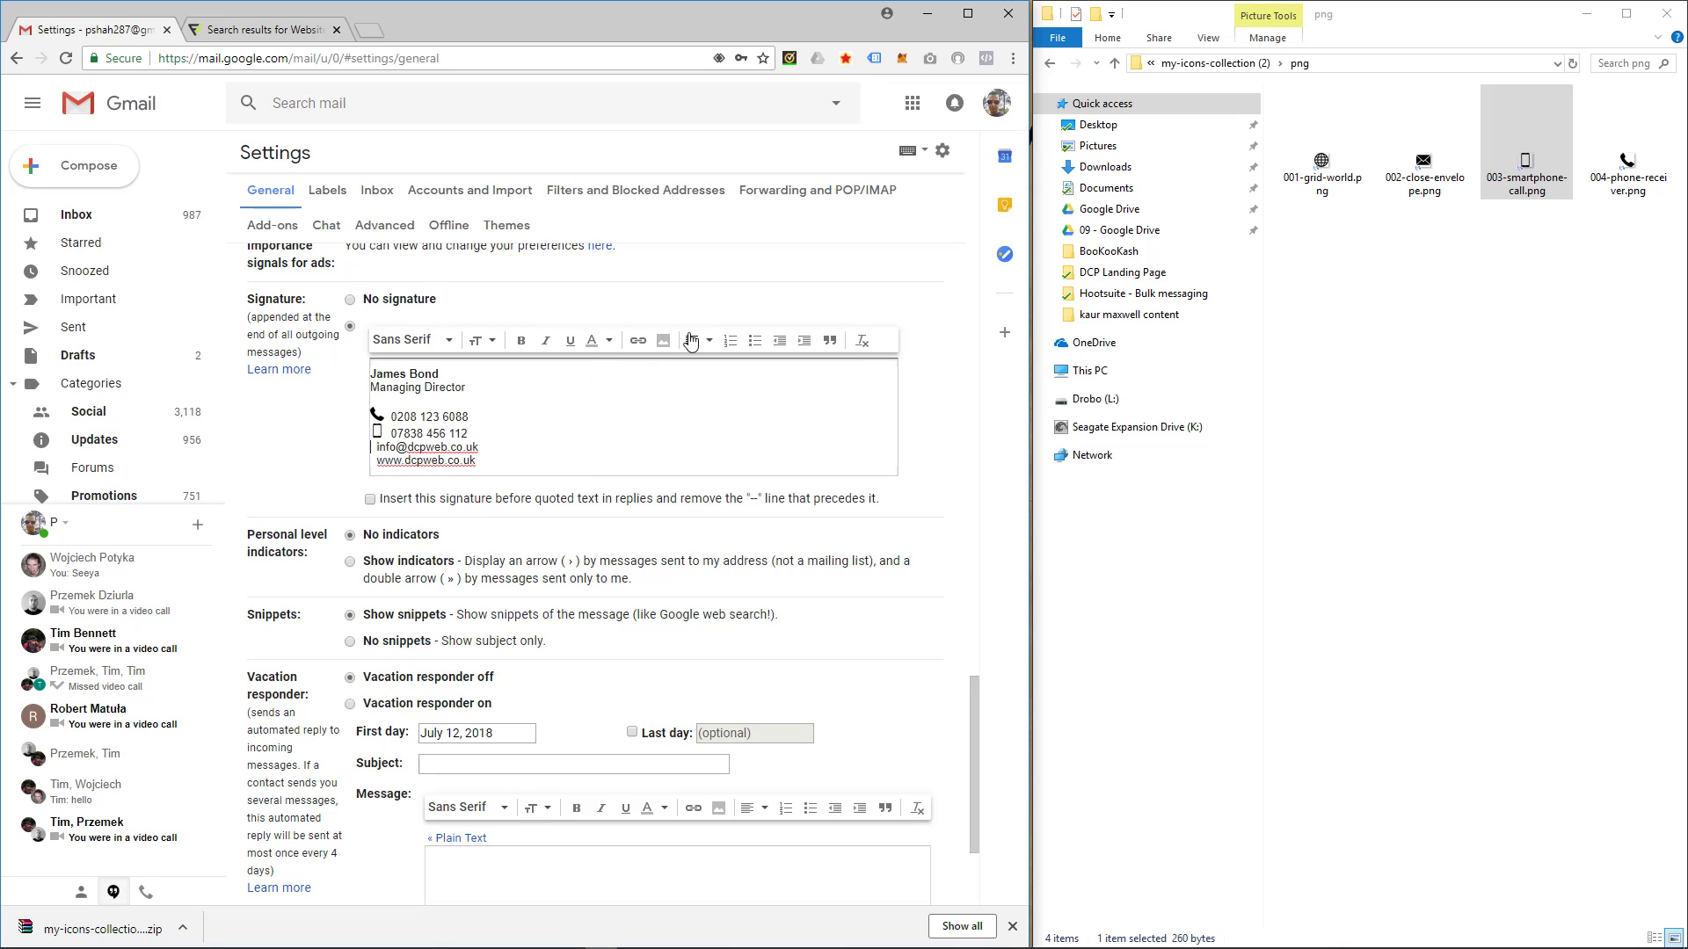
Upload 002-close-envelope.png before the e-mail address and 001-grid-world.png before the website, adding a line below.
click(663, 341)
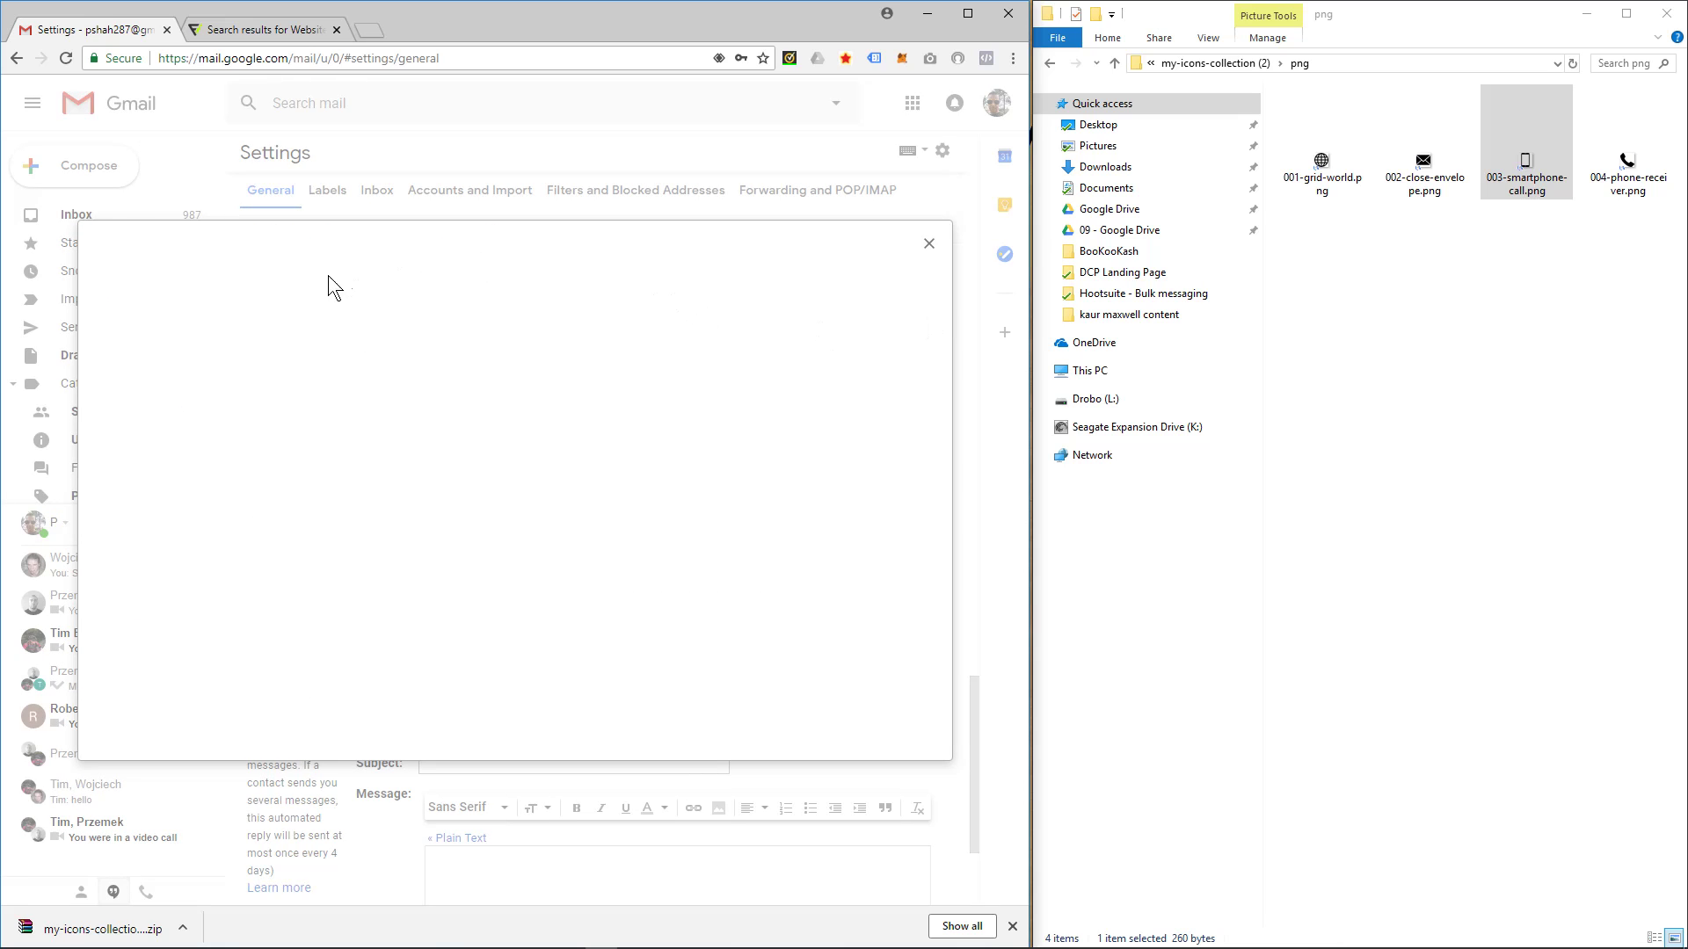
click(211, 290)
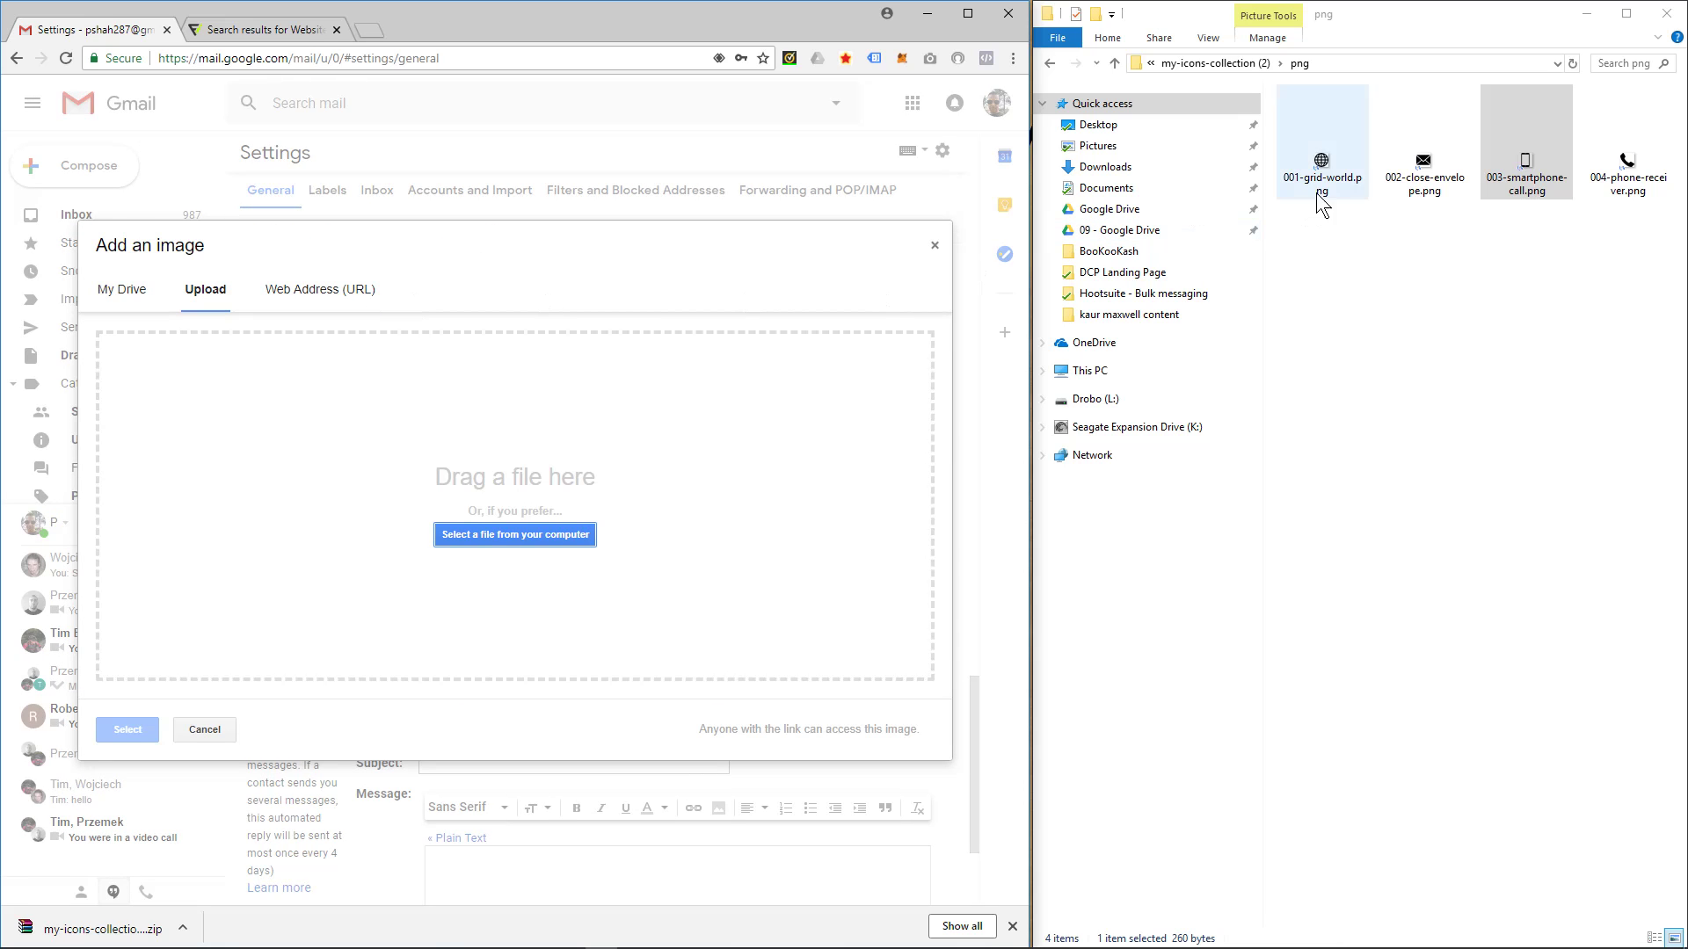
drag(1424, 167, 704, 439)
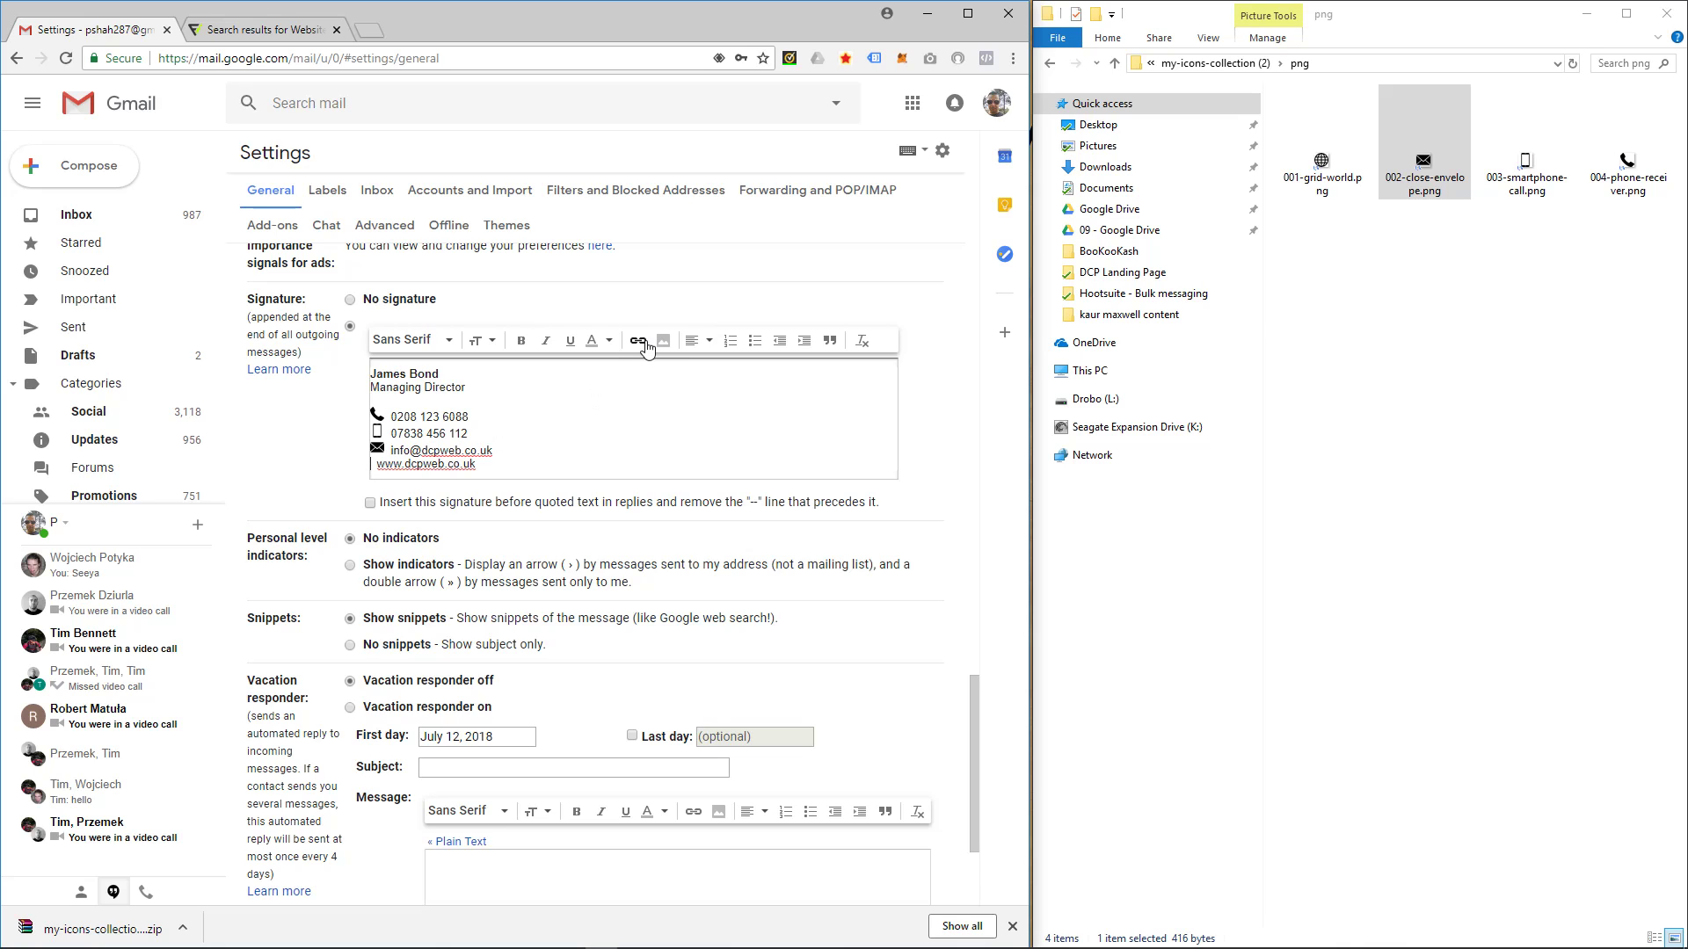
click(663, 341)
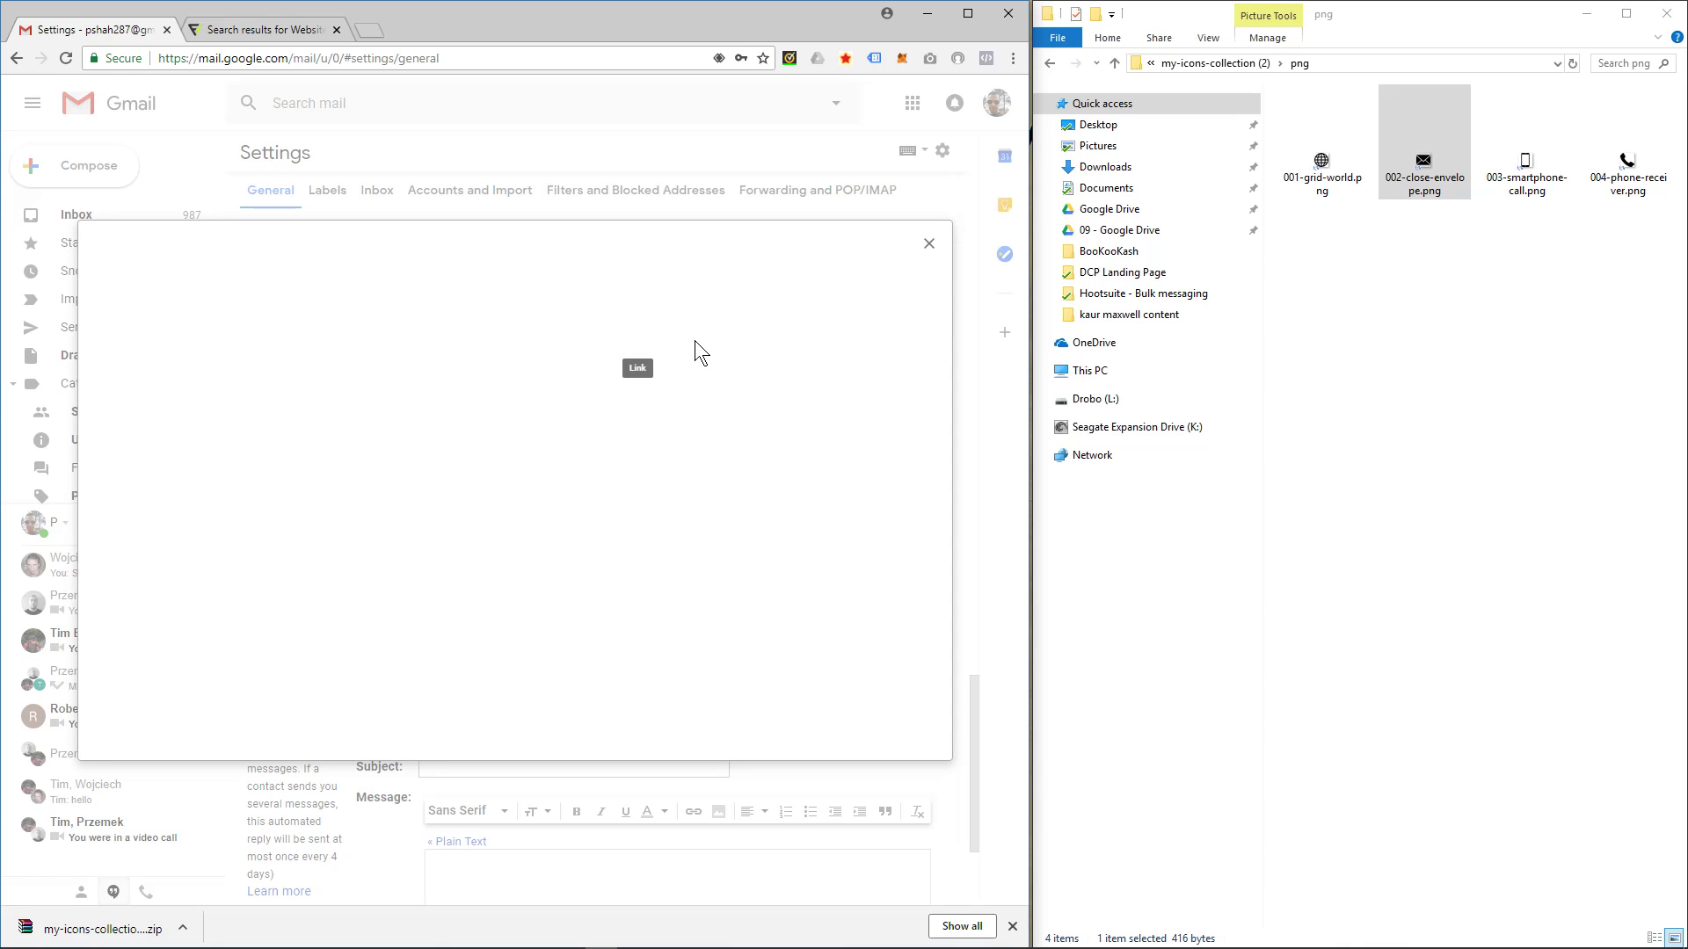
click(208, 291)
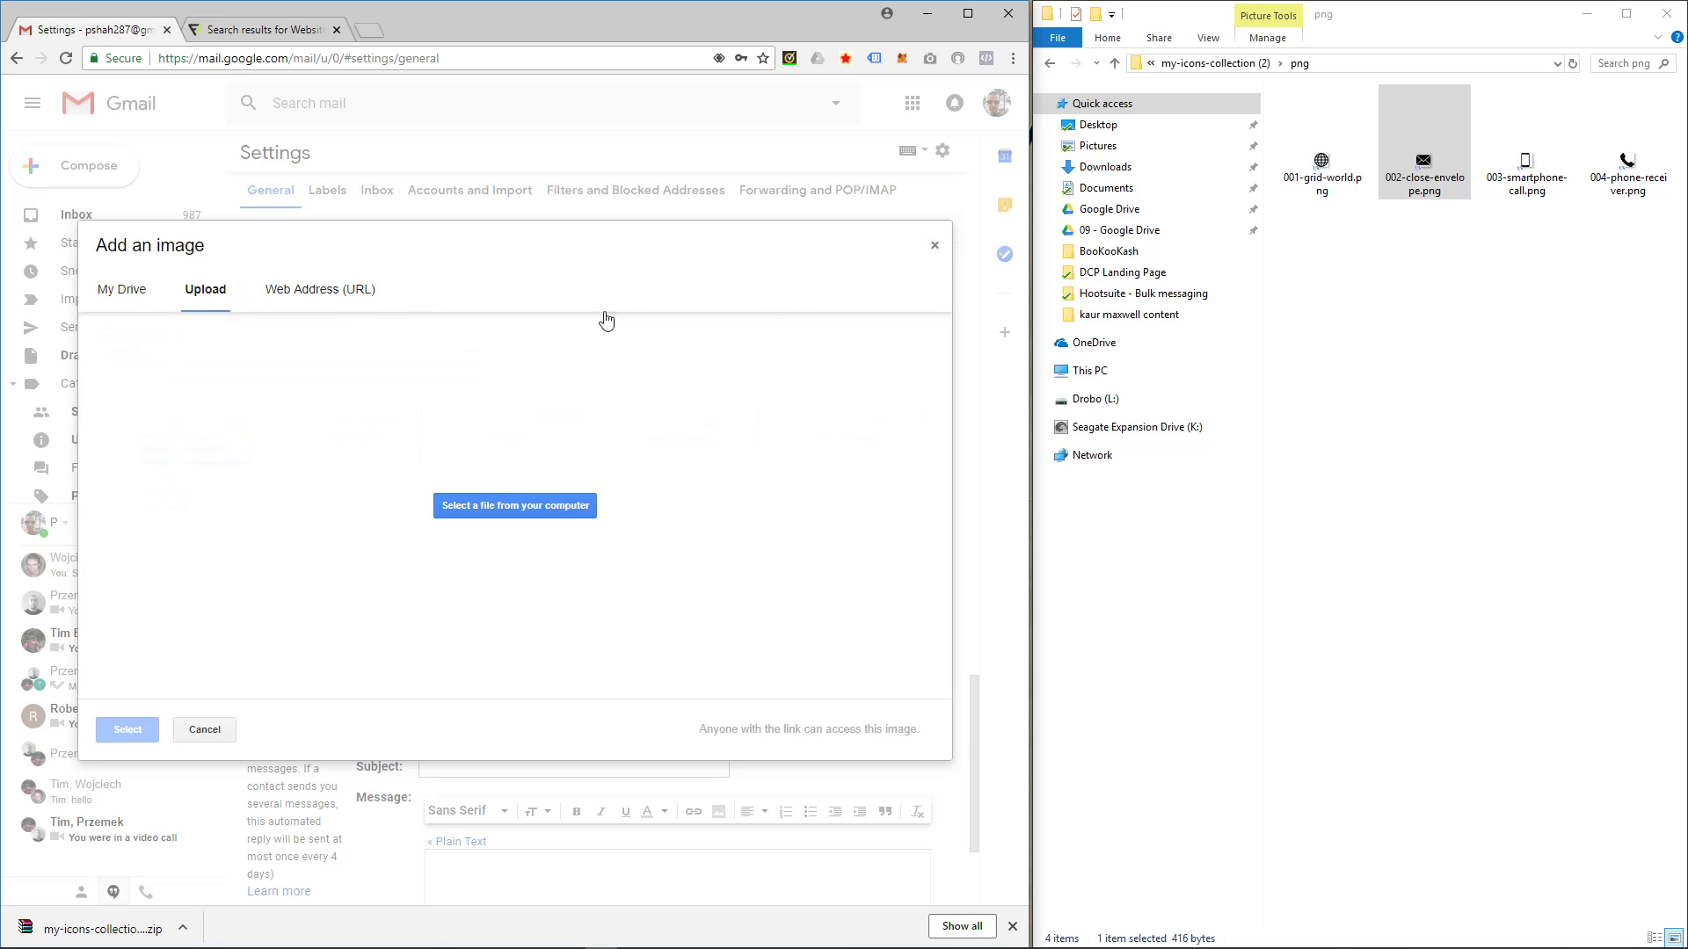
drag(1321, 163, 701, 542)
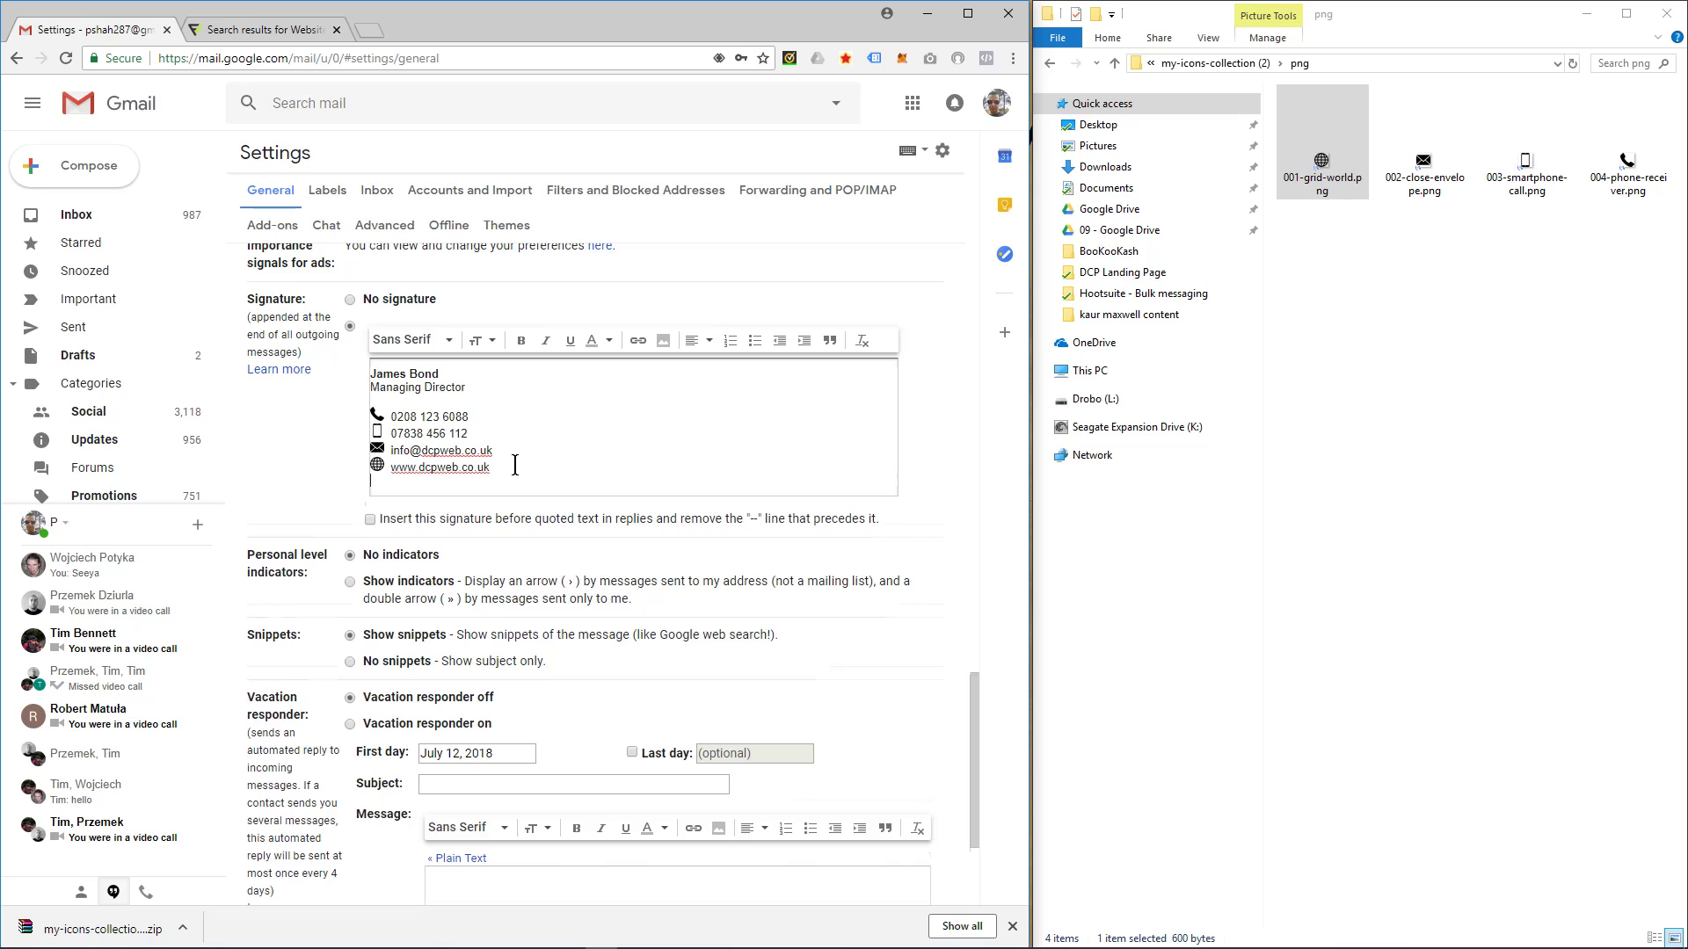
key(Return)
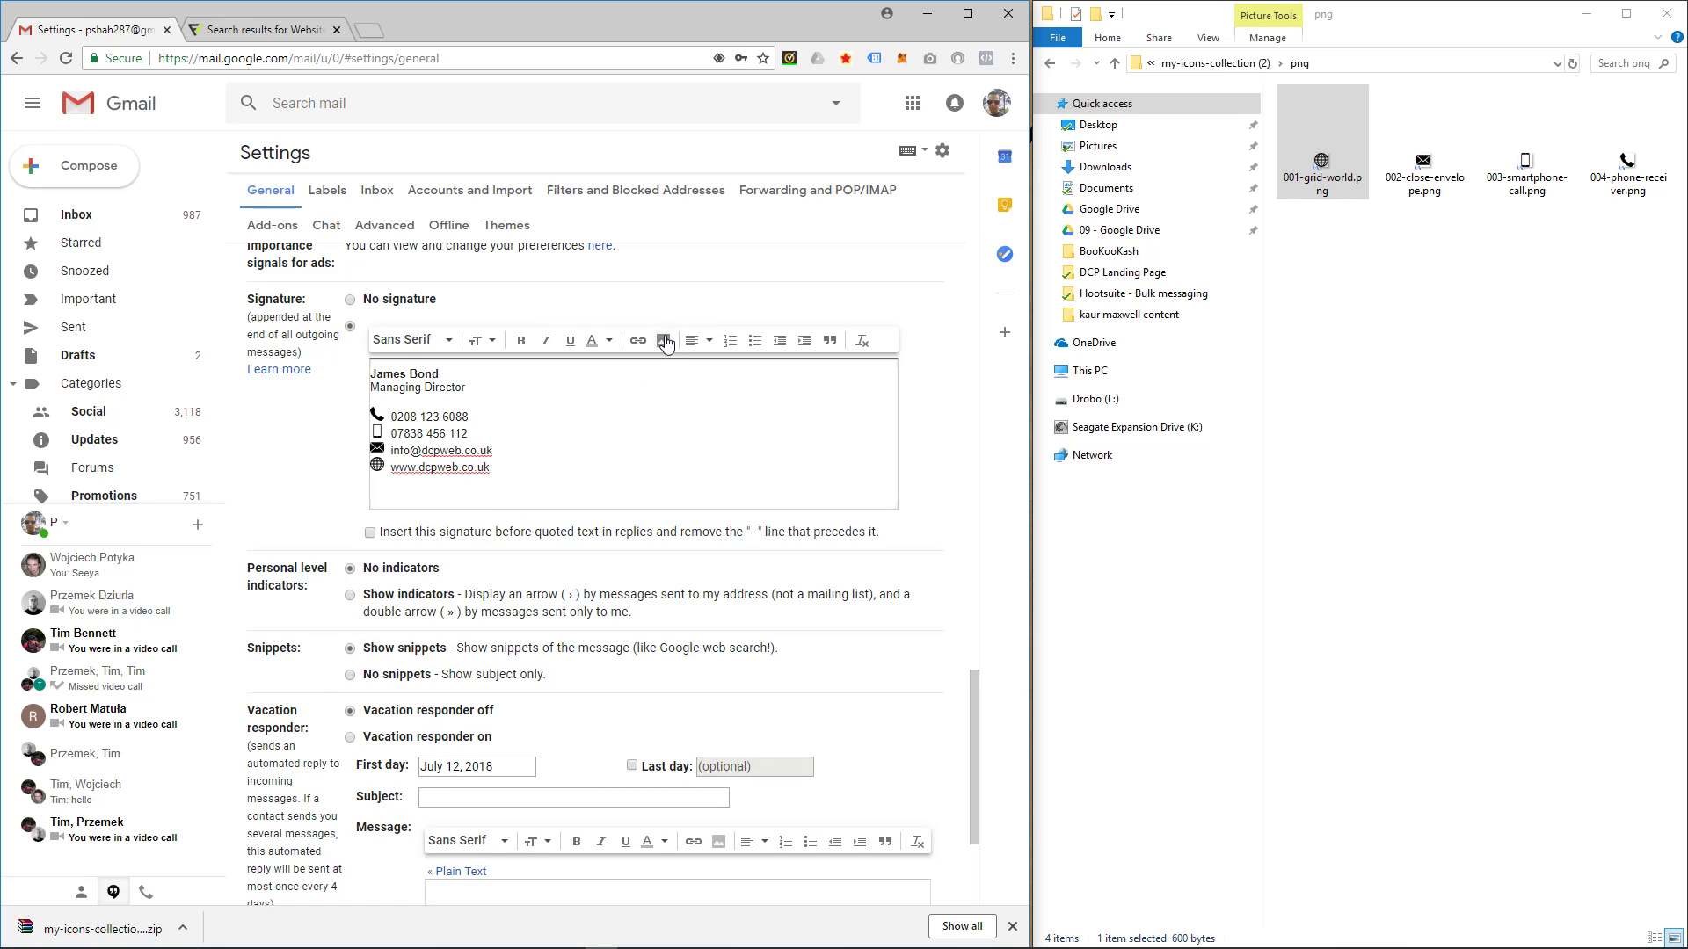
click(665, 342)
Upload dcp logo black.jpg into the signature below the website line.
click(1049, 63)
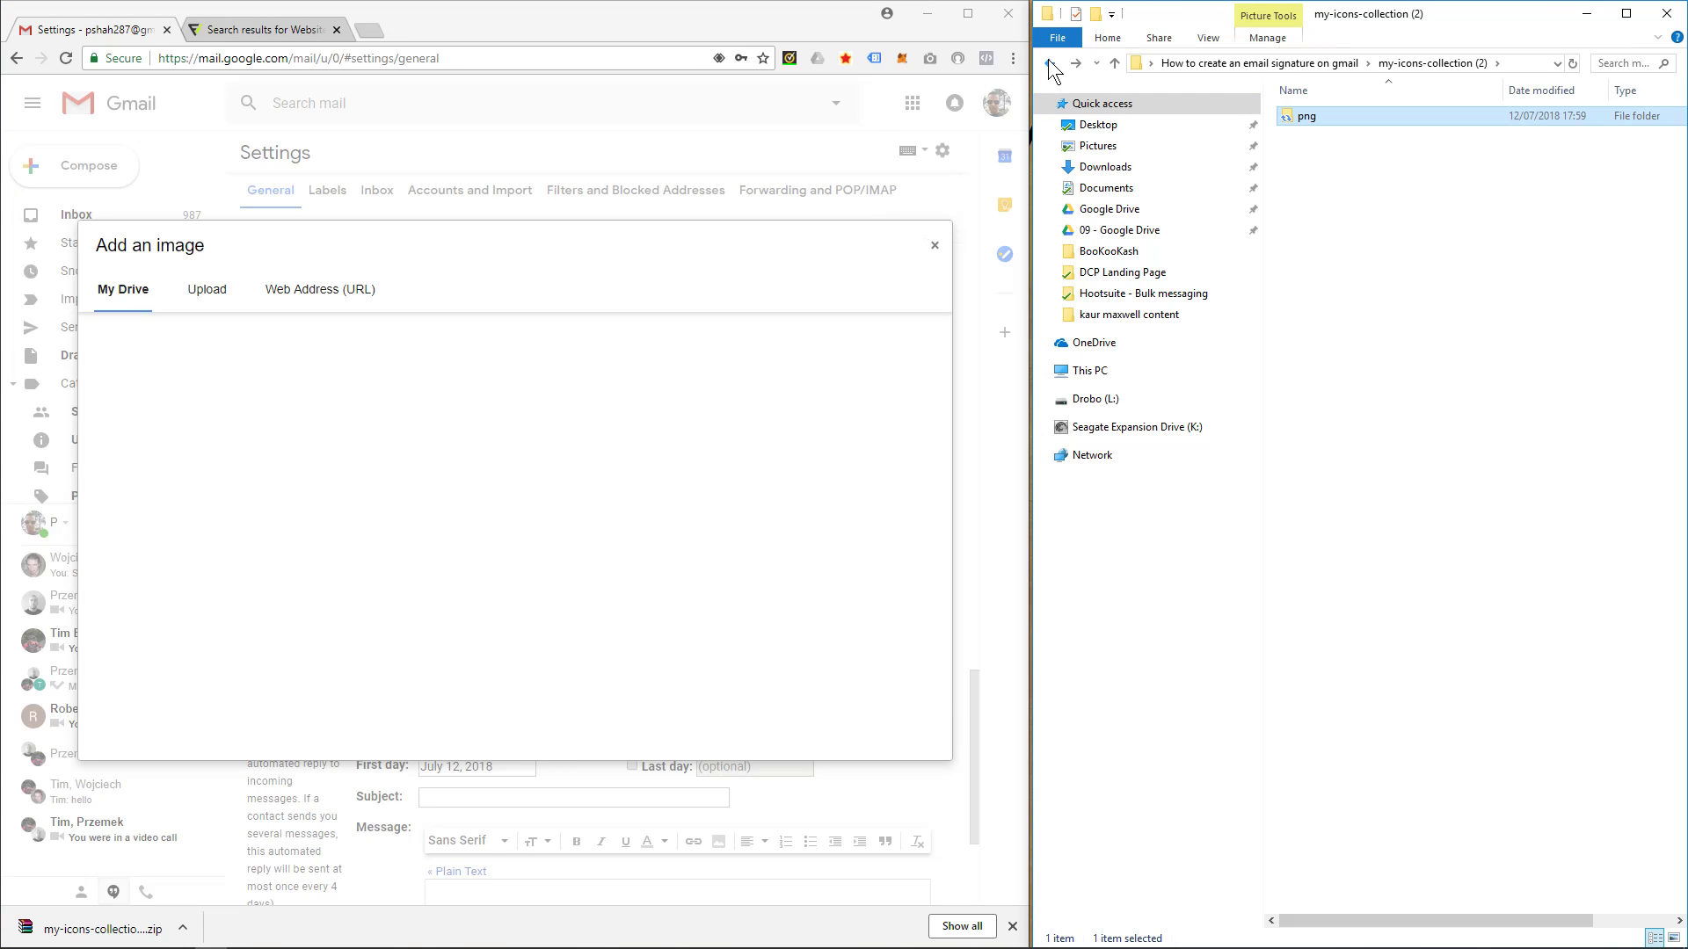
click(1048, 63)
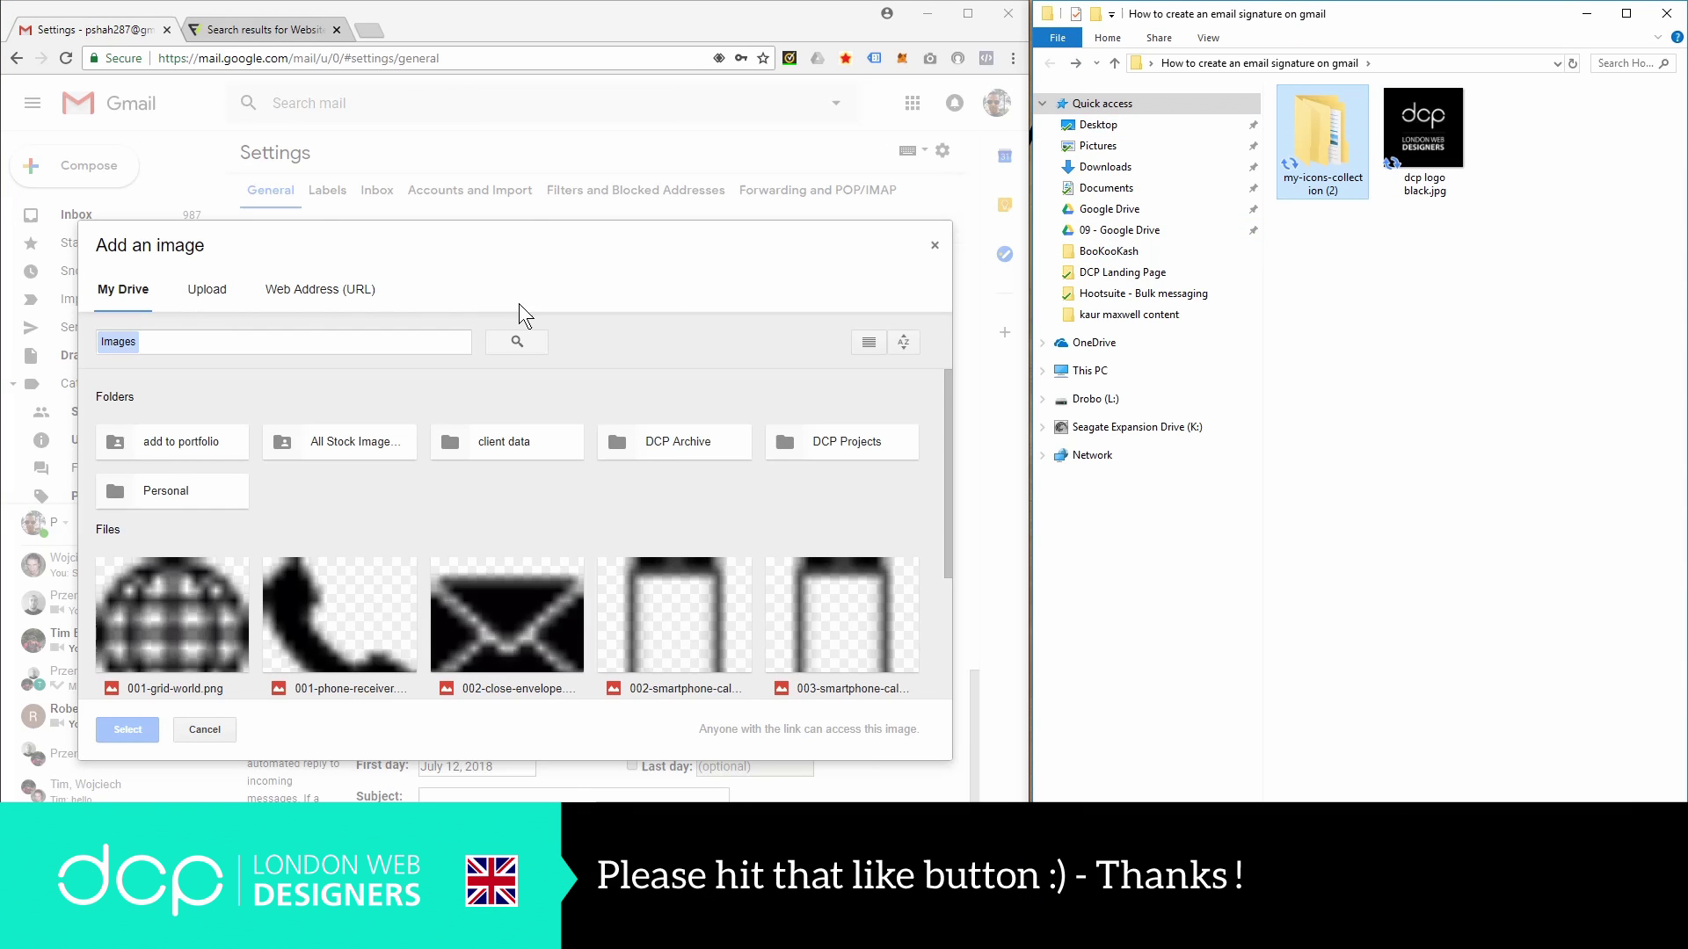
click(232, 288)
drag(1422, 131, 725, 519)
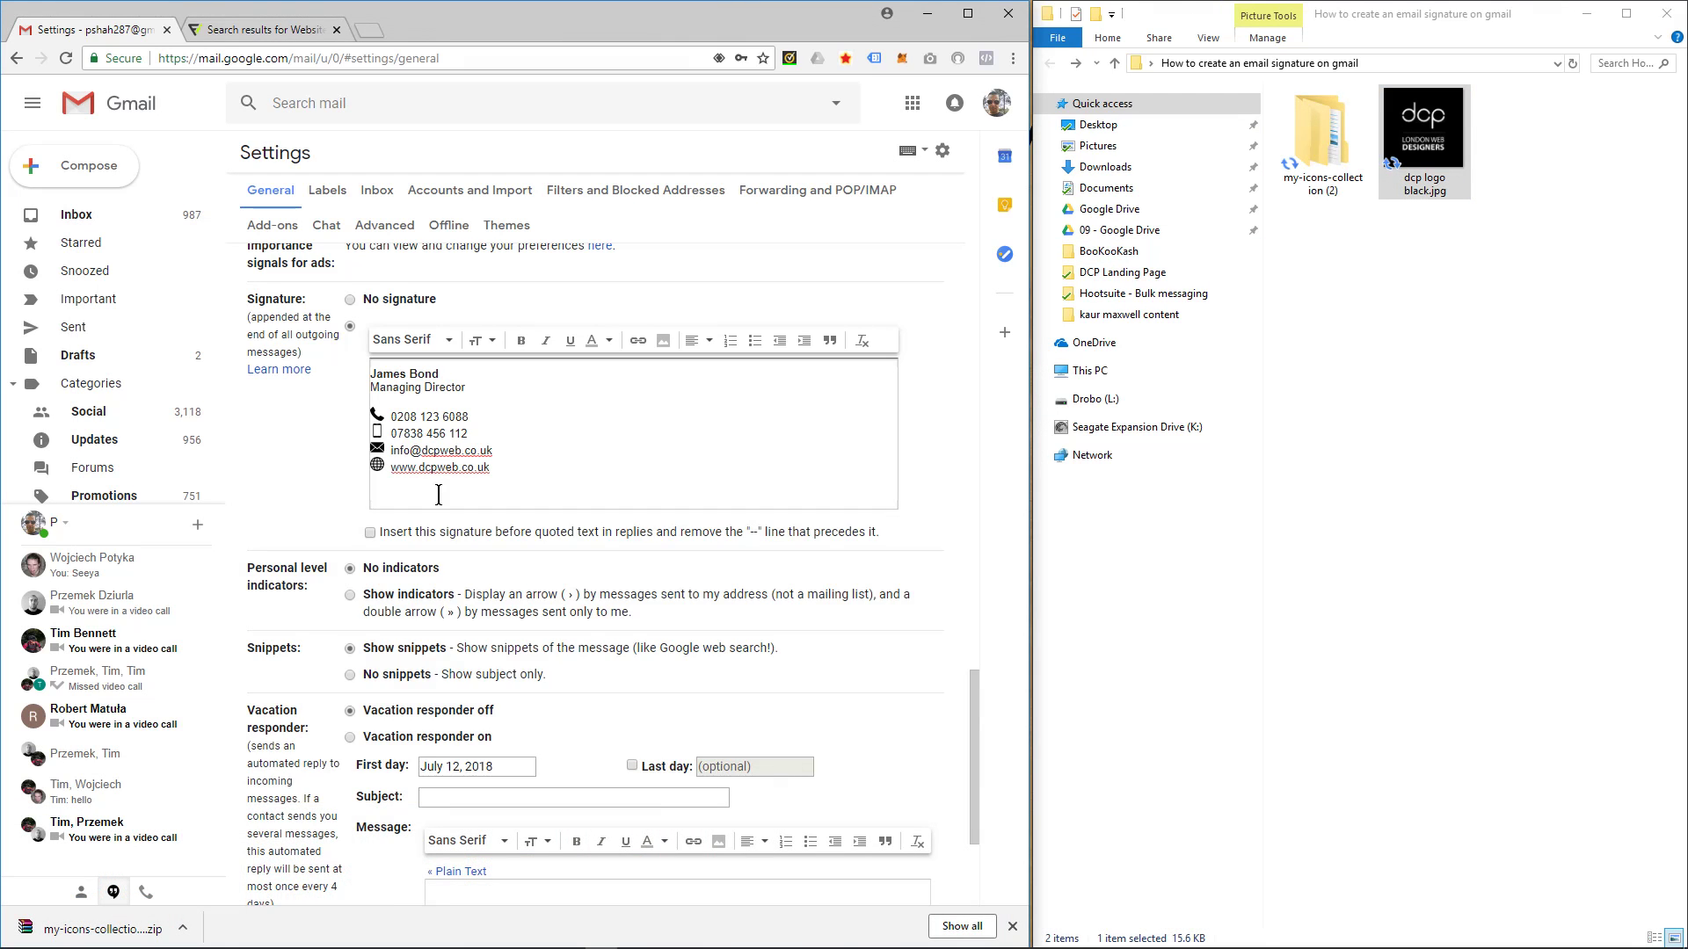
Resize the dcp logo to Small after trying the Large and Medium sizes.
click(560, 596)
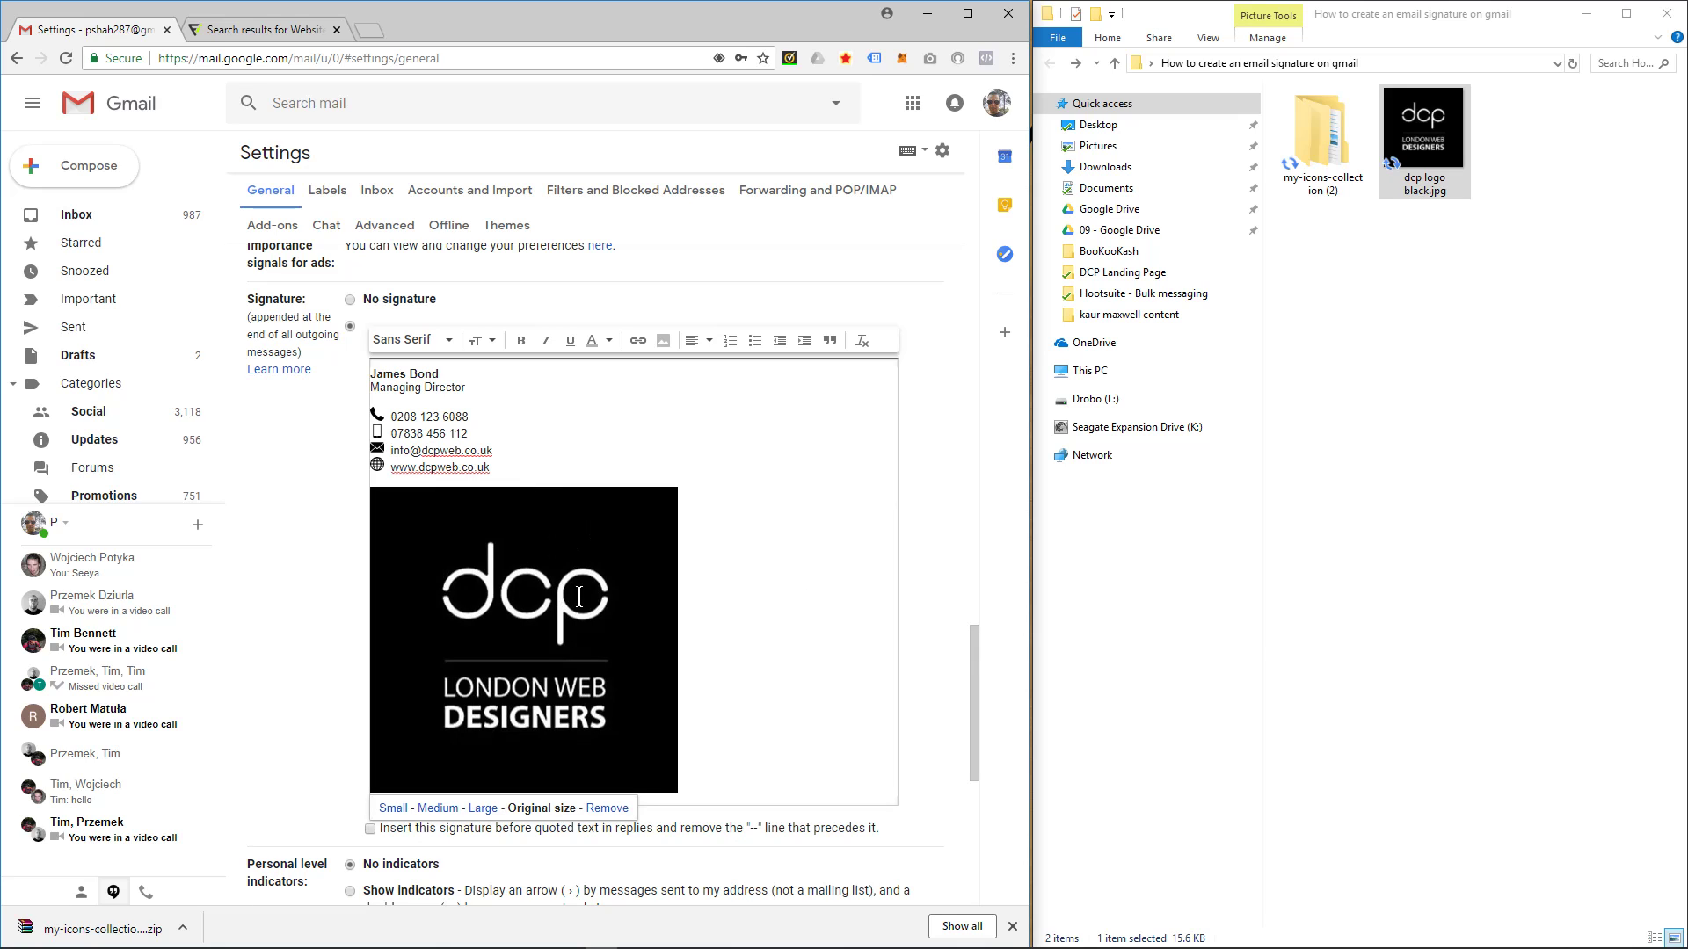
click(483, 808)
click(438, 868)
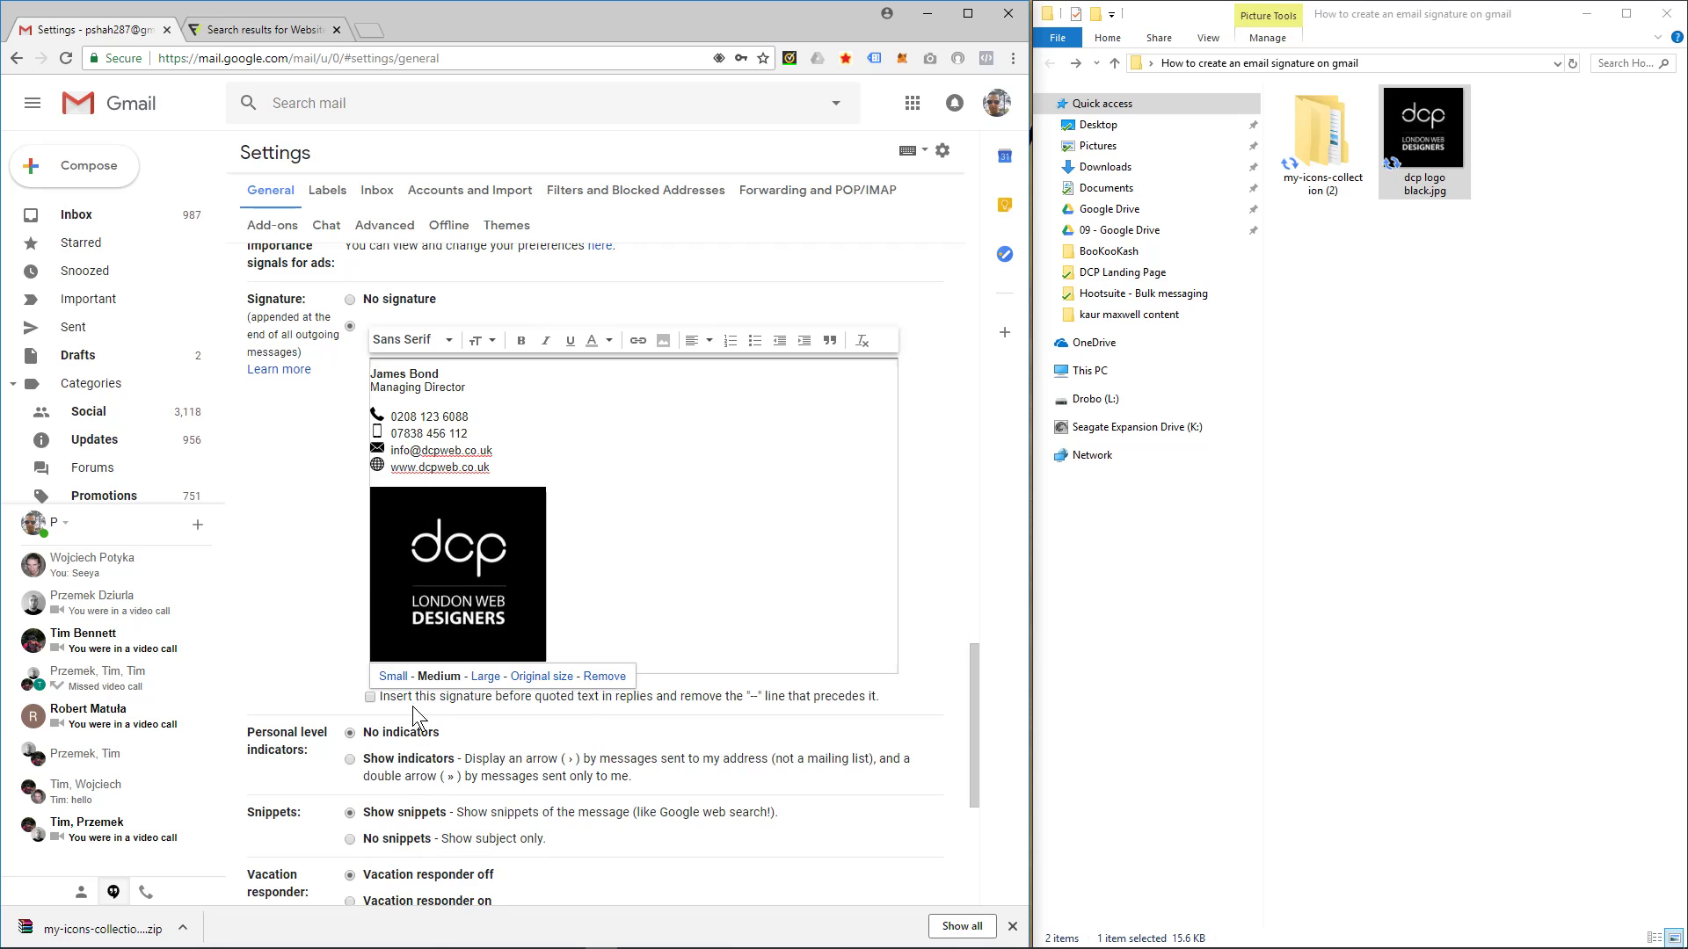
click(392, 677)
click(440, 585)
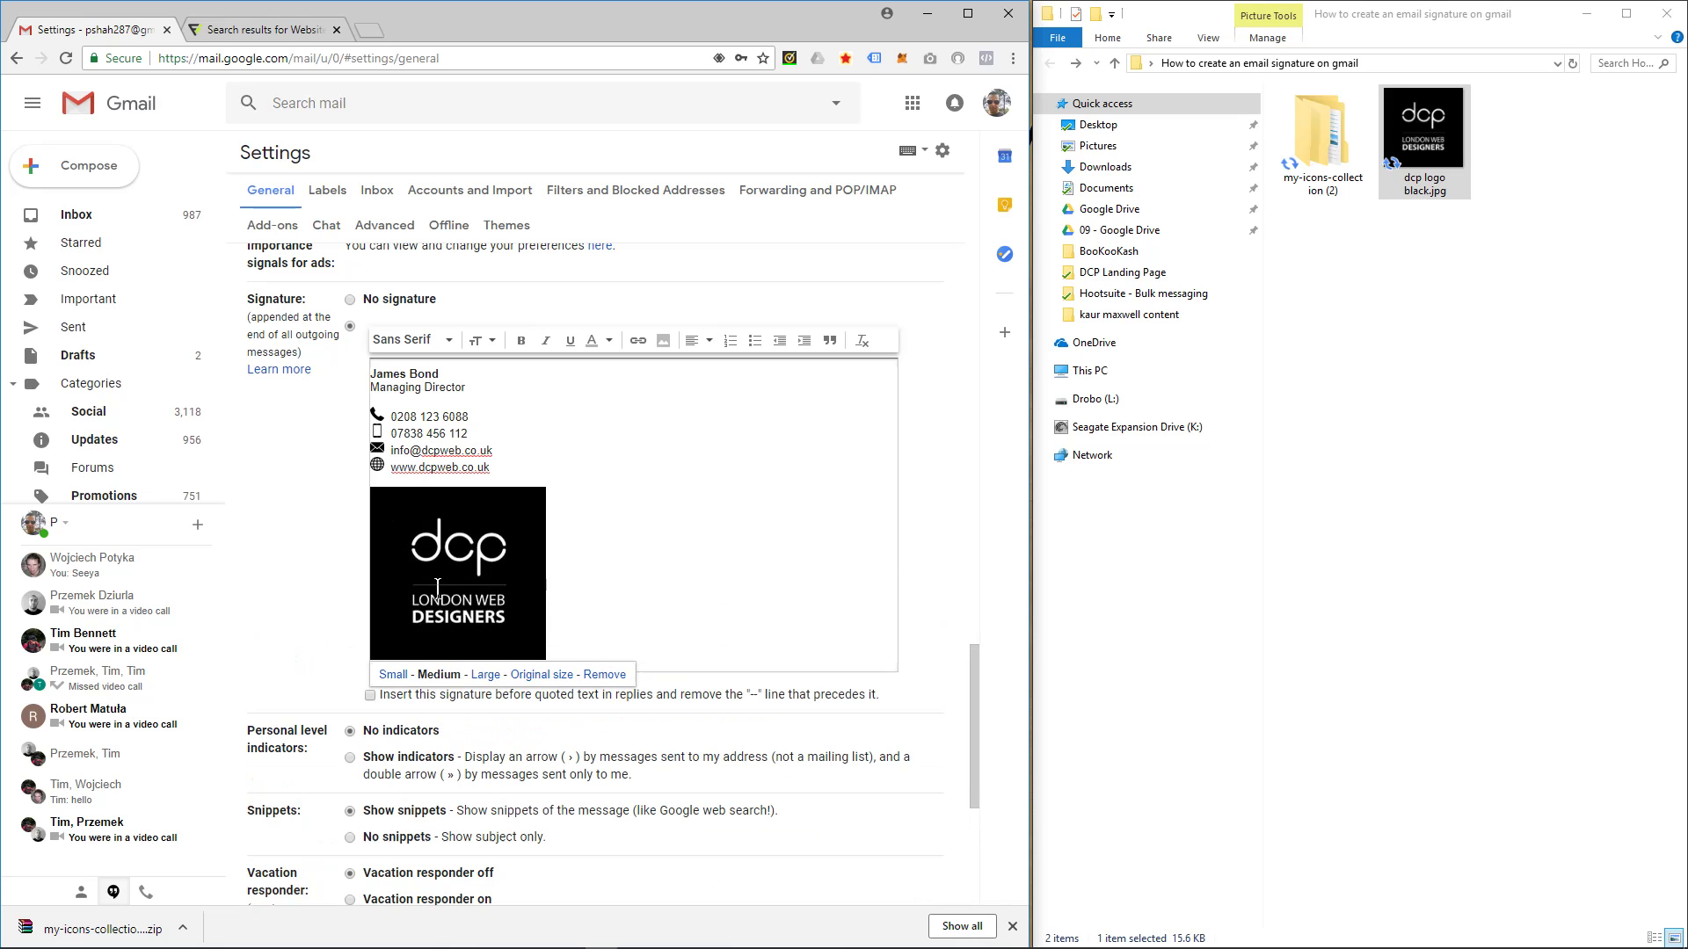
click(392, 677)
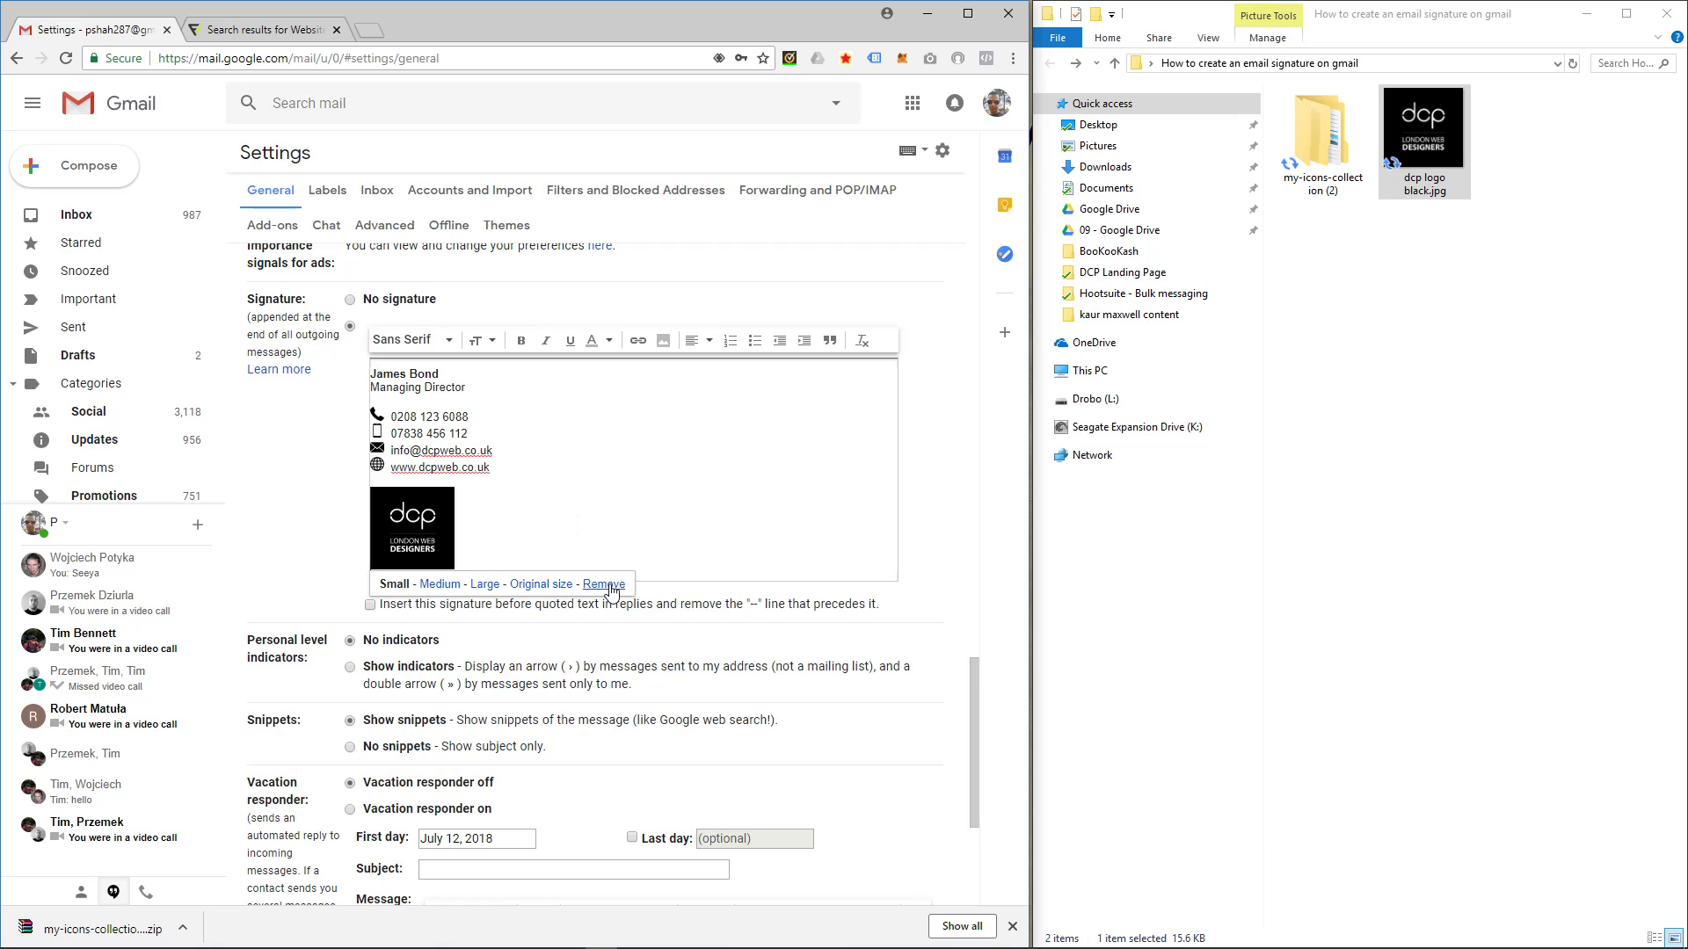
Remove the logo, save the signature, and check it appears in a test new message.
click(607, 585)
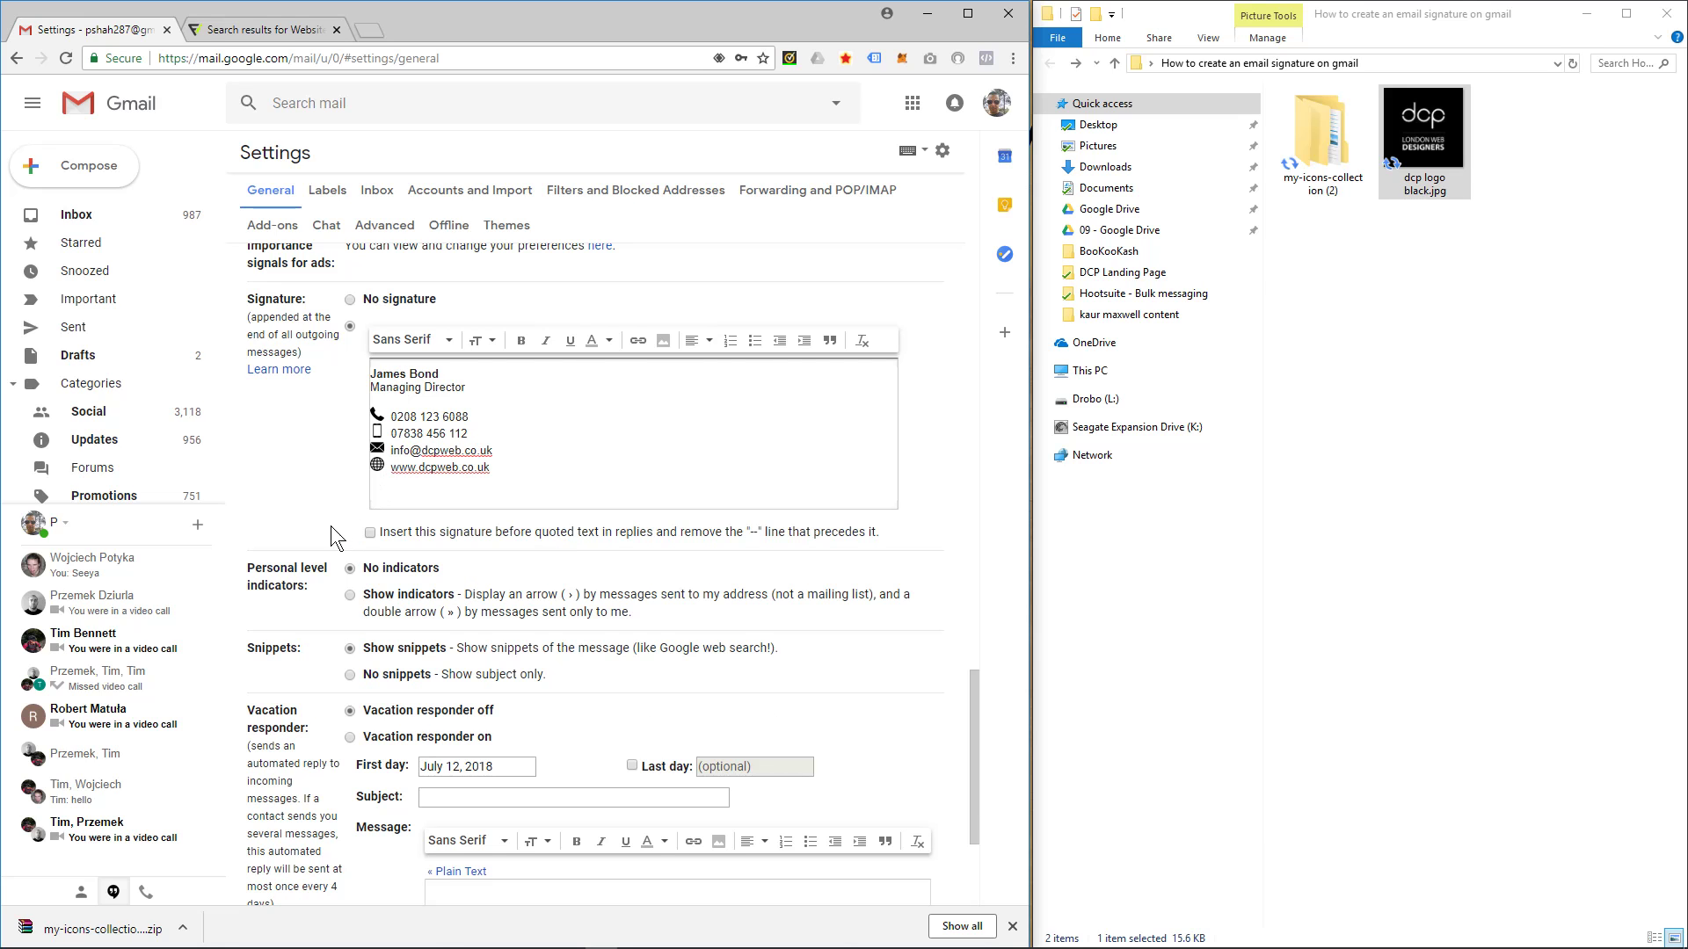
scroll(330, 526, down, 3)
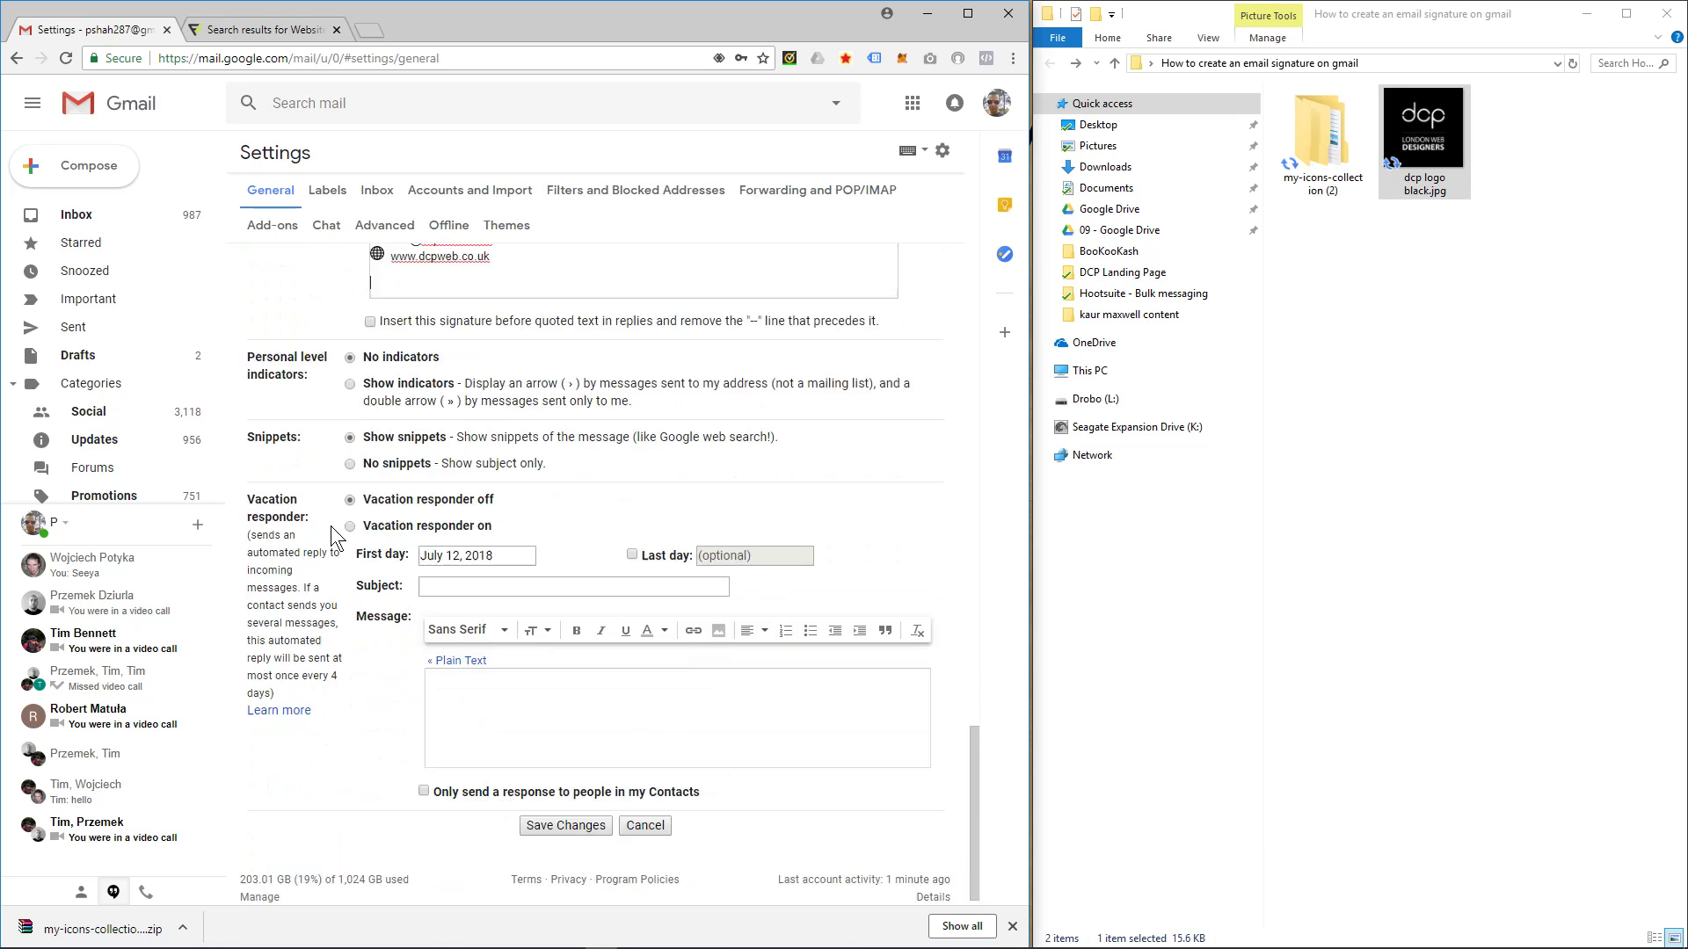
click(552, 813)
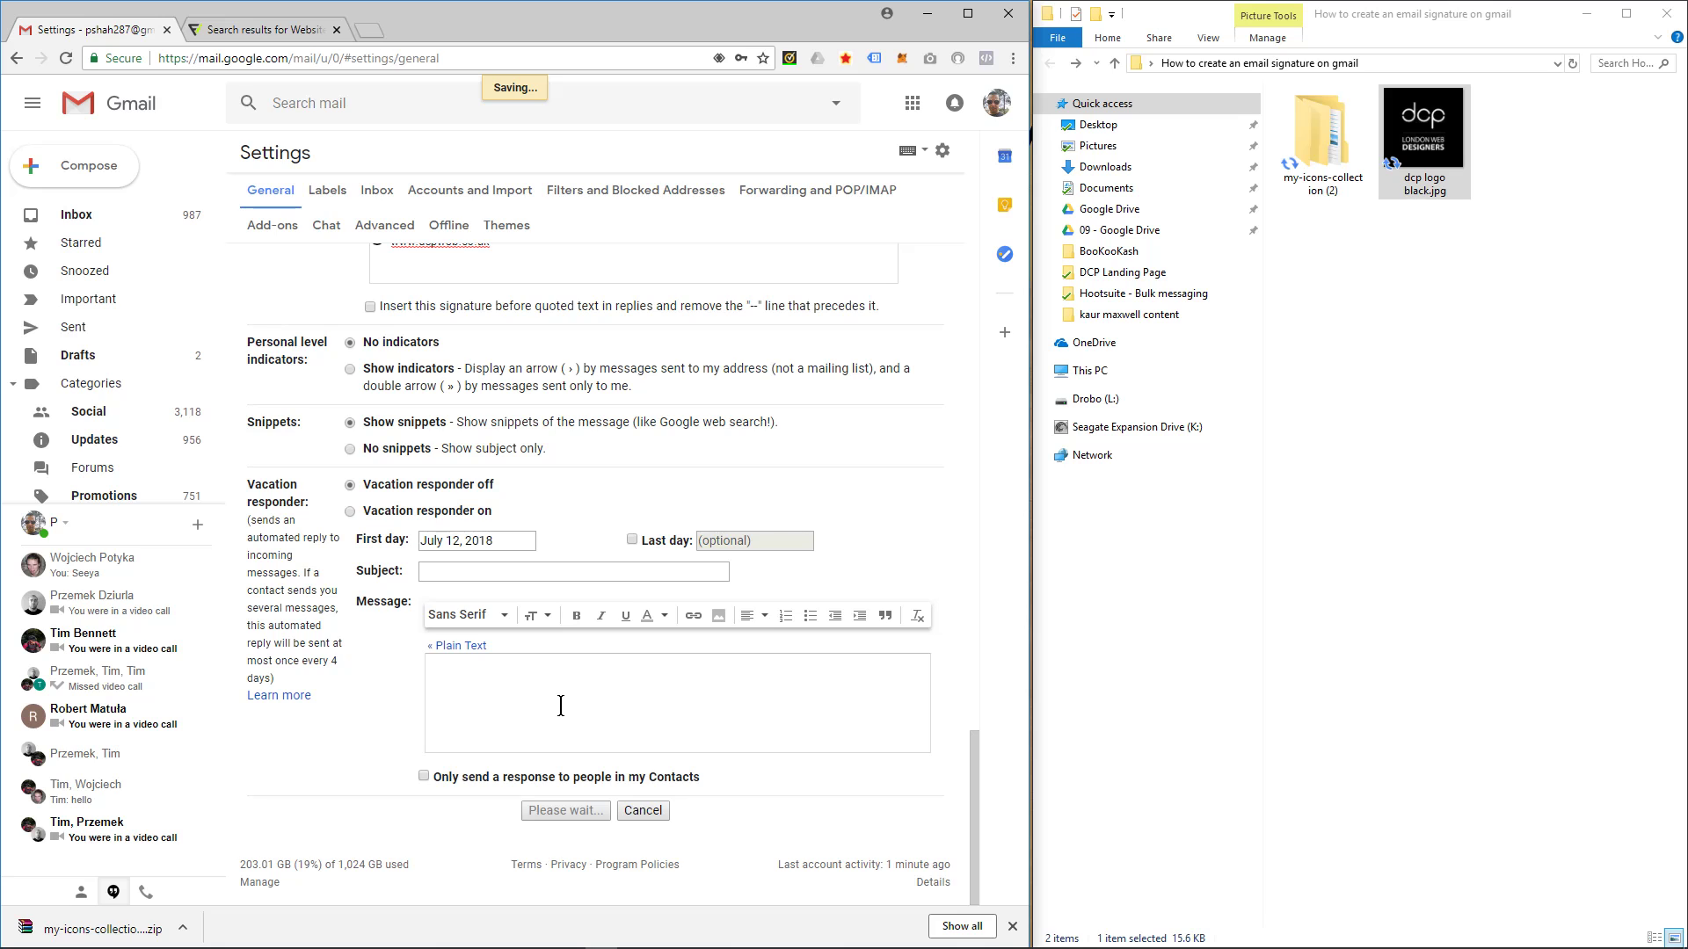
click(85, 173)
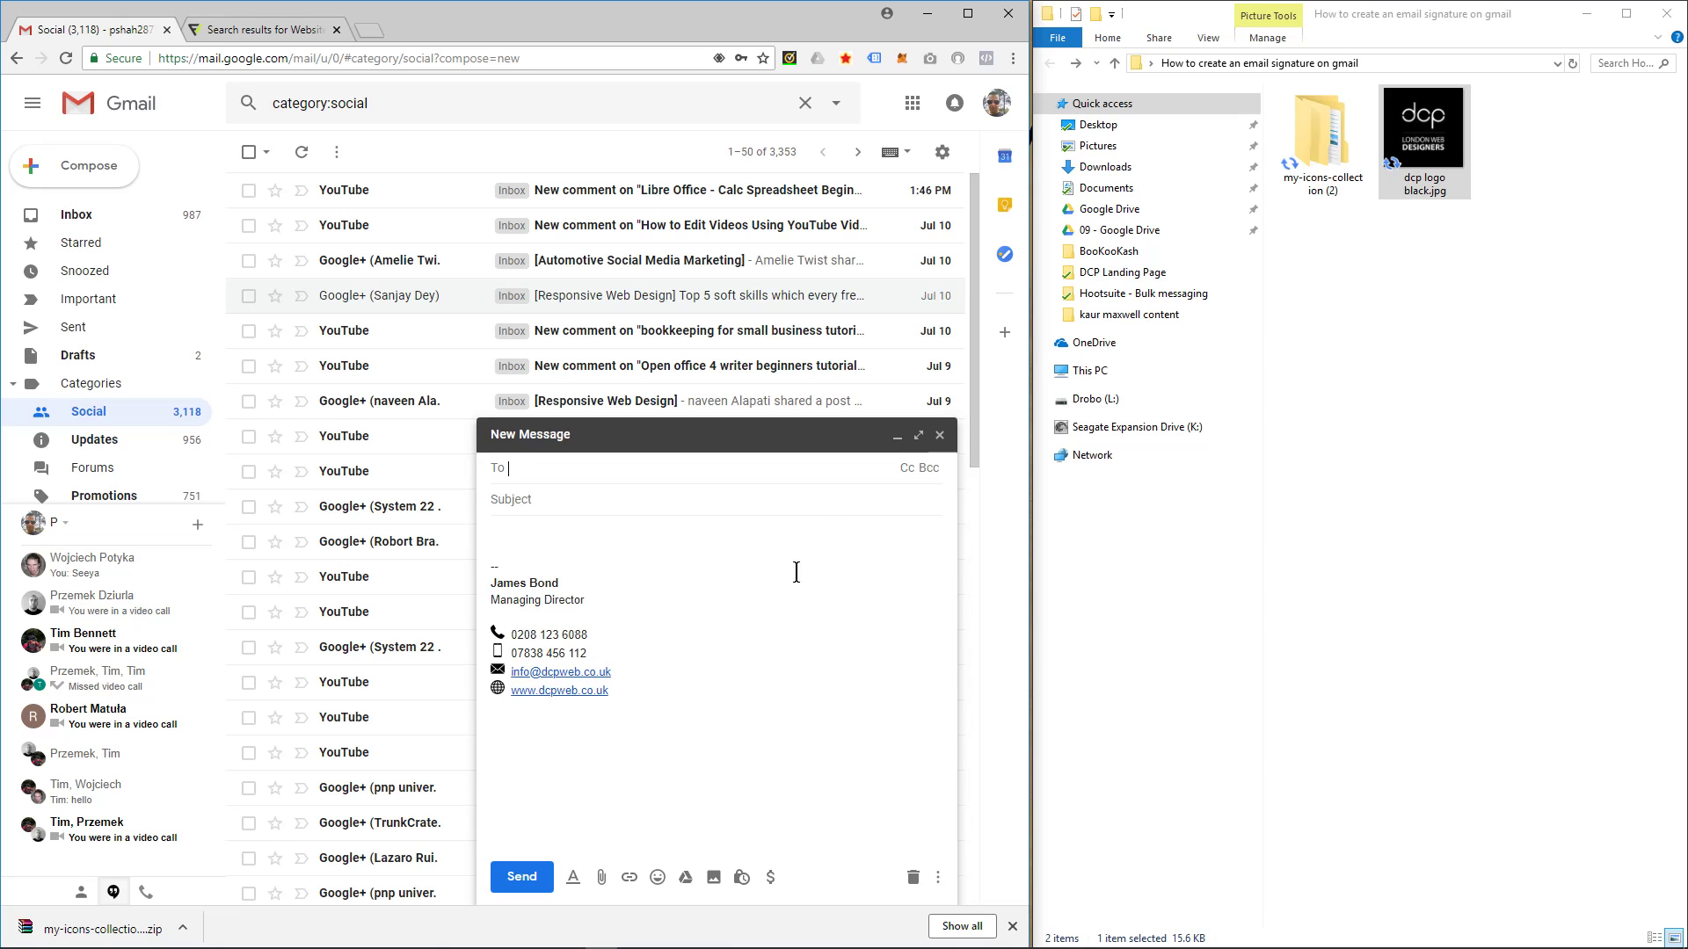
click(941, 437)
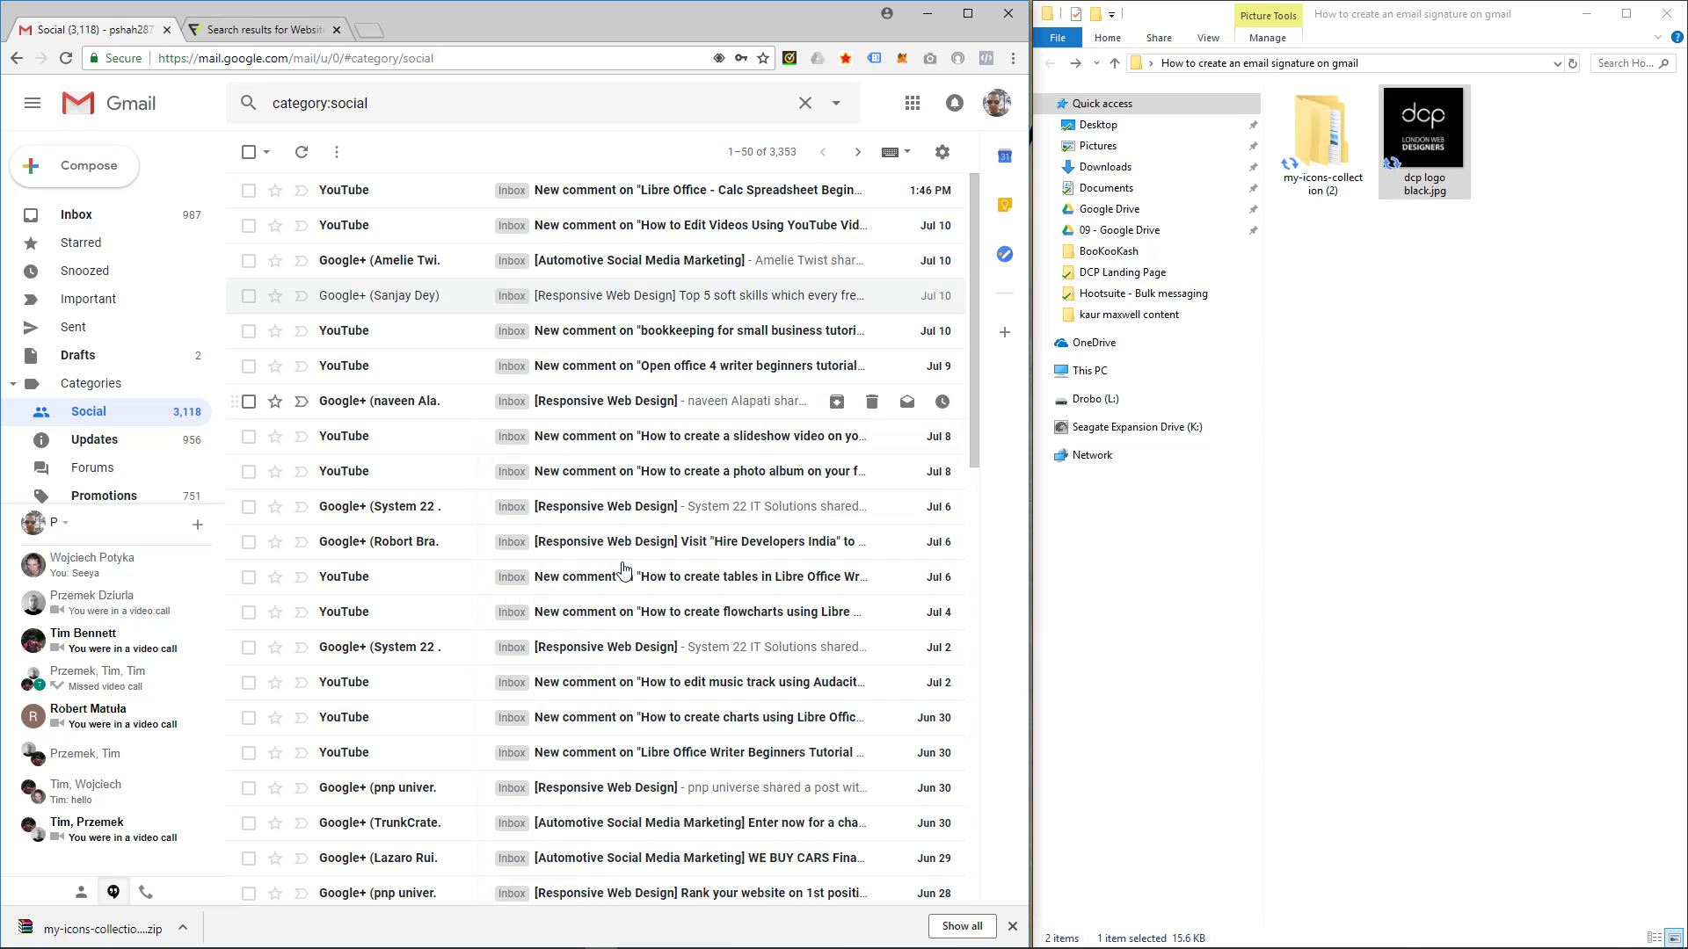